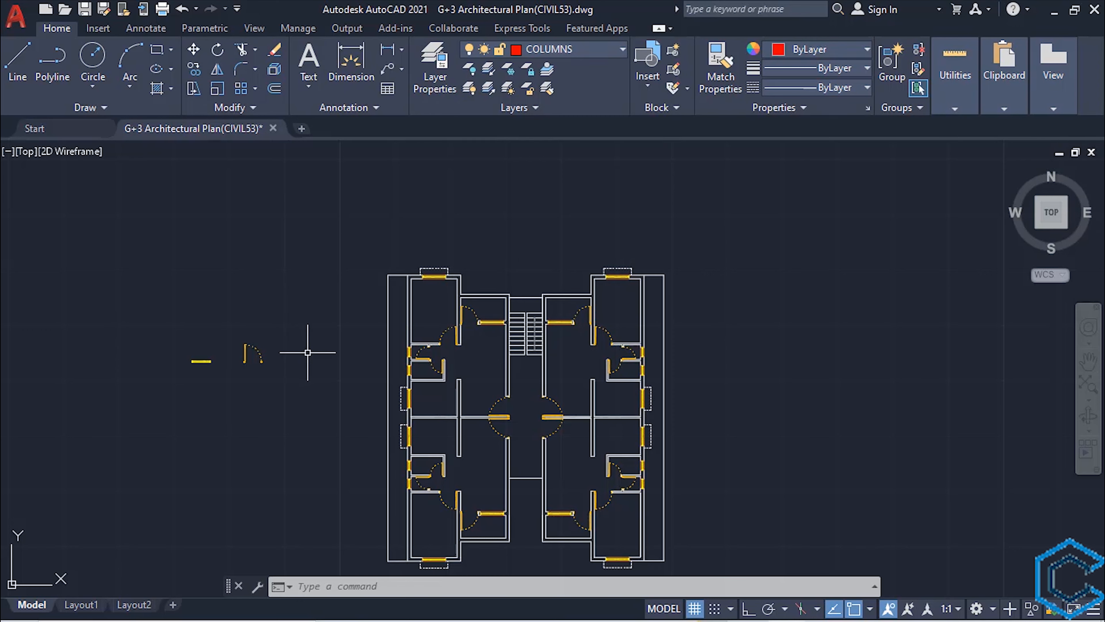
Draw a 9" × 12" column rectangle in the empty area to the left of the floor plan
text(rec)
key(Return)
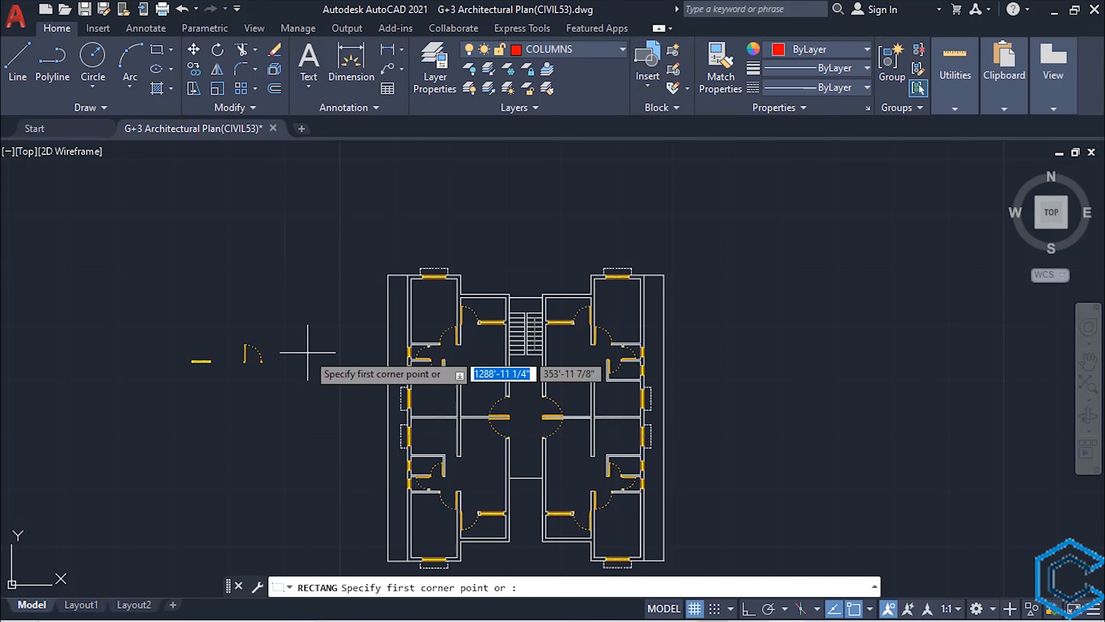
middle_drag(307, 352, 382, 400)
click(310, 315)
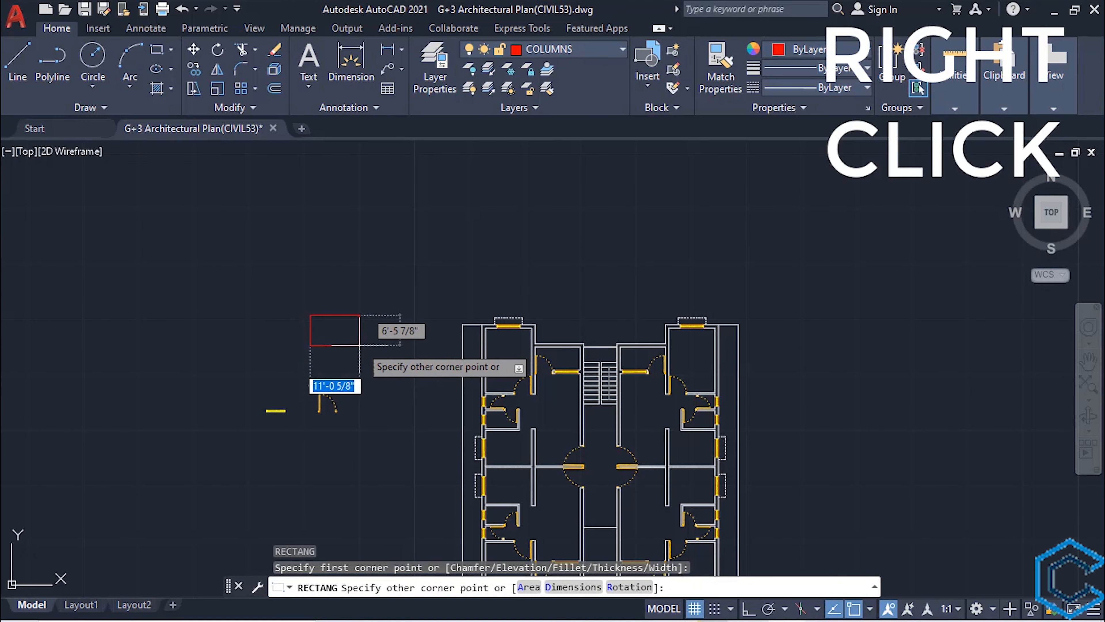
right_click(360, 345)
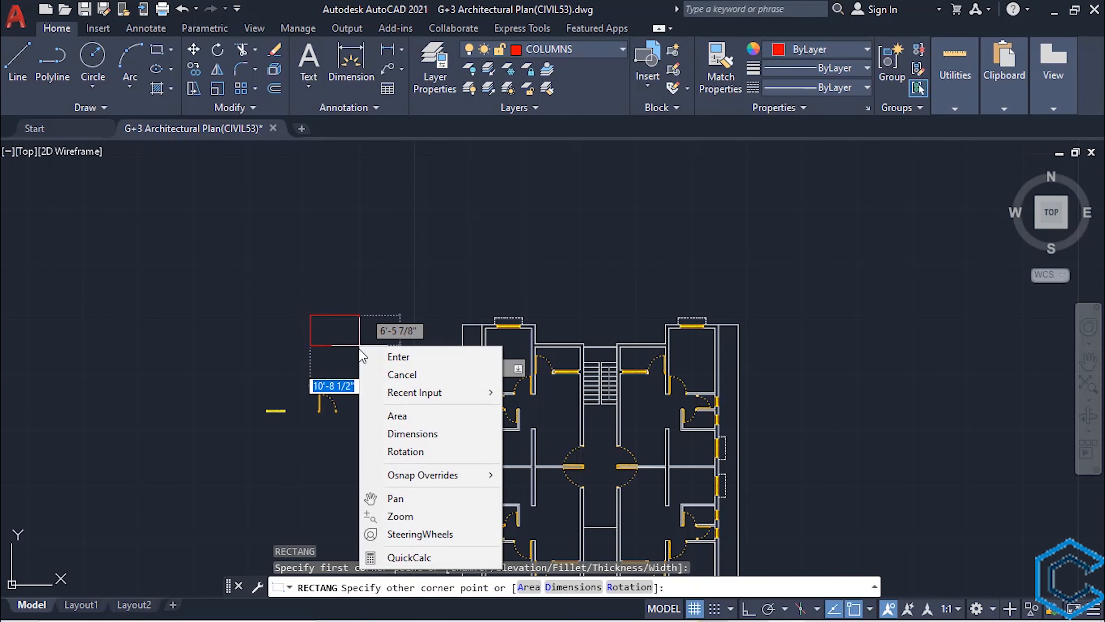
click(414, 434)
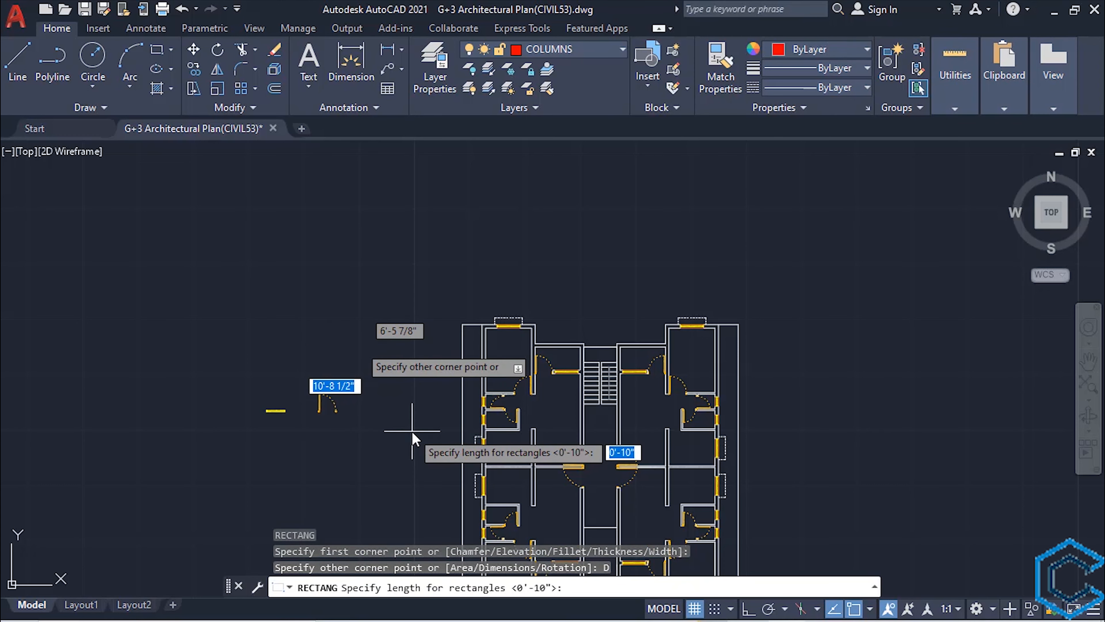
text(9"")
key(Return)
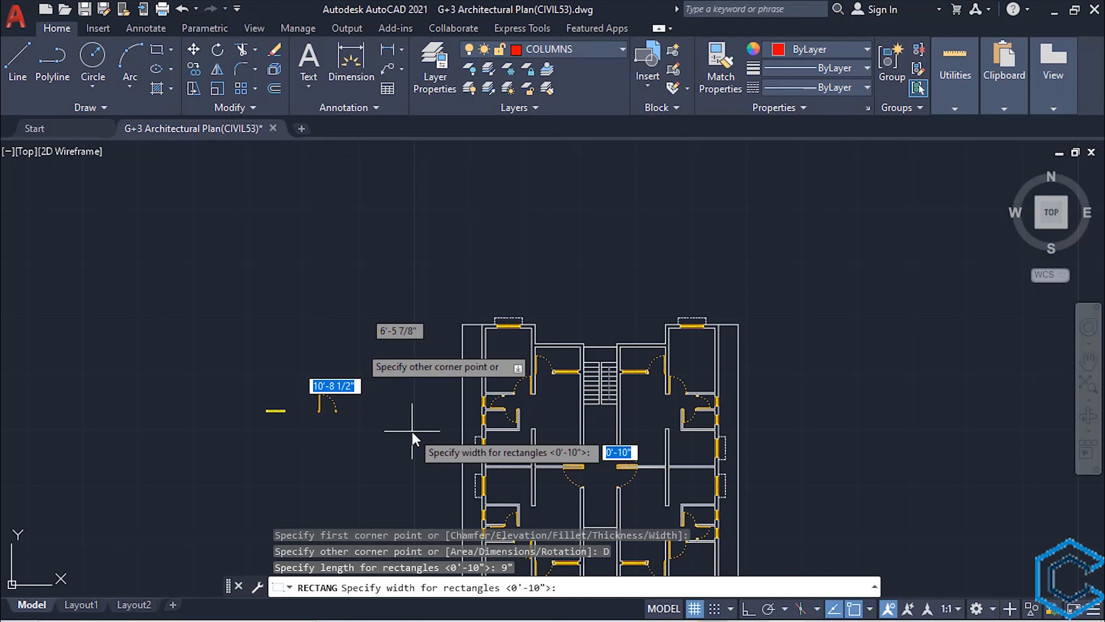
text(12")
key(Return)
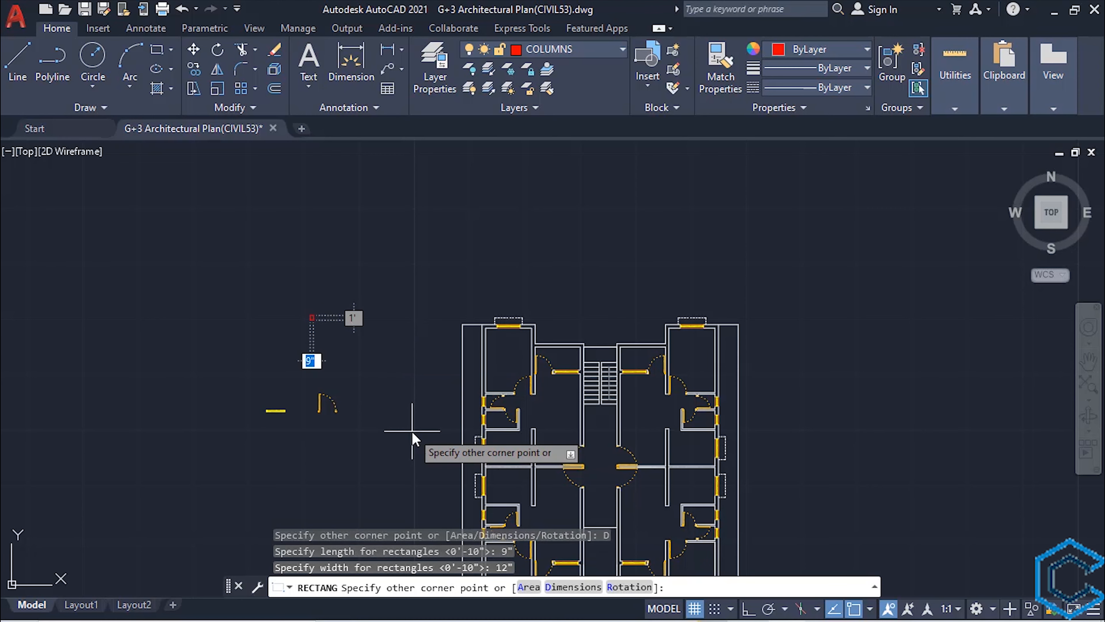
scroll(329, 325, up, 10)
middle_drag(320, 321, 570, 417)
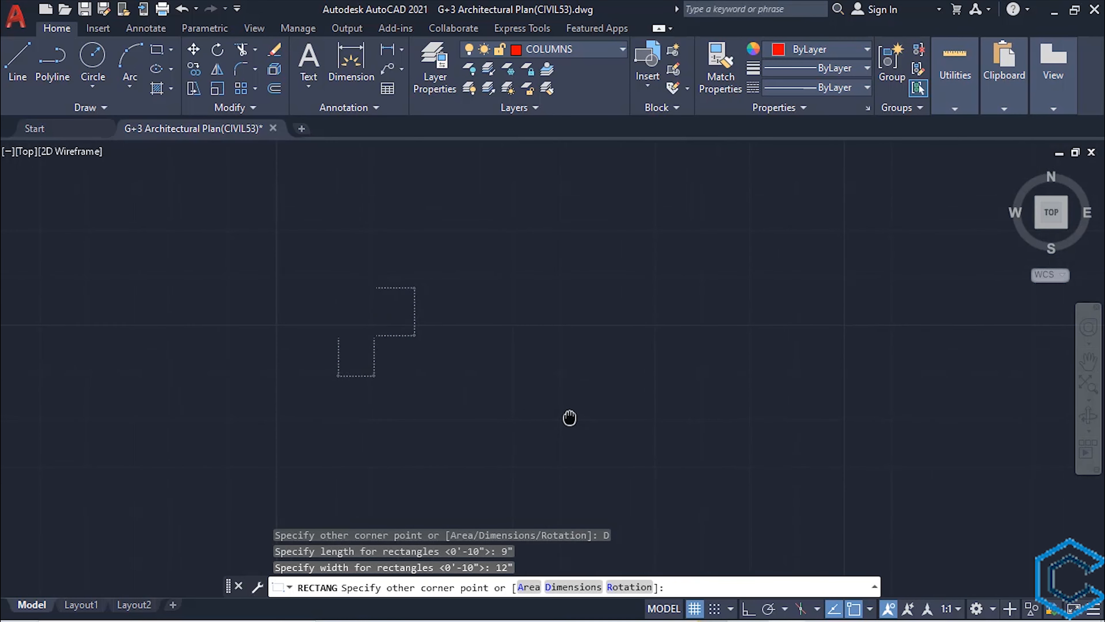
scroll(538, 400, down, 2)
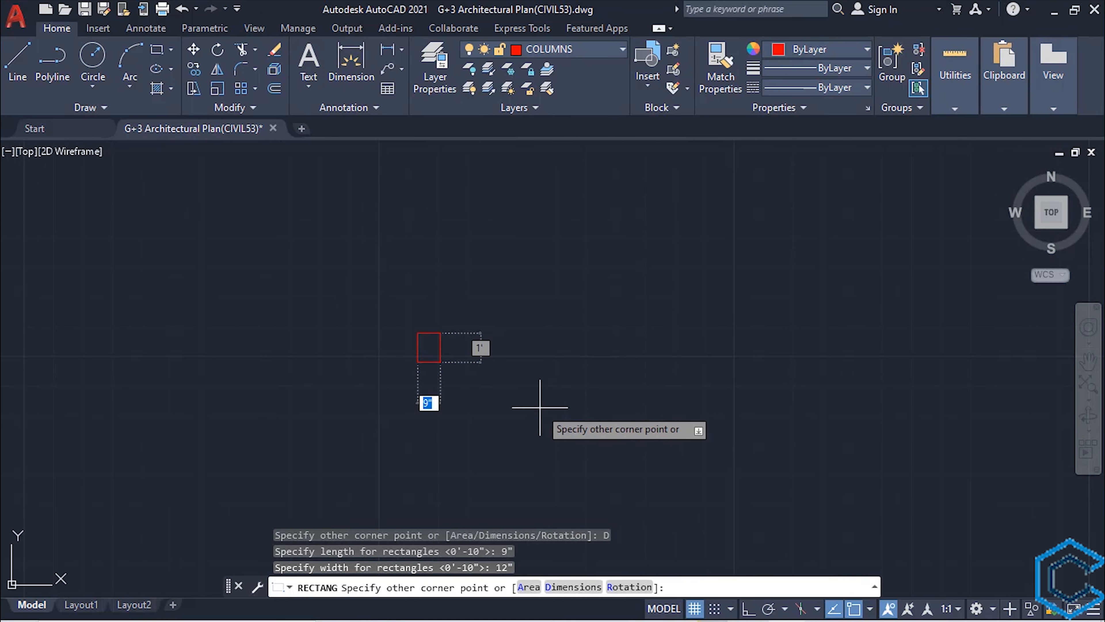
click(500, 396)
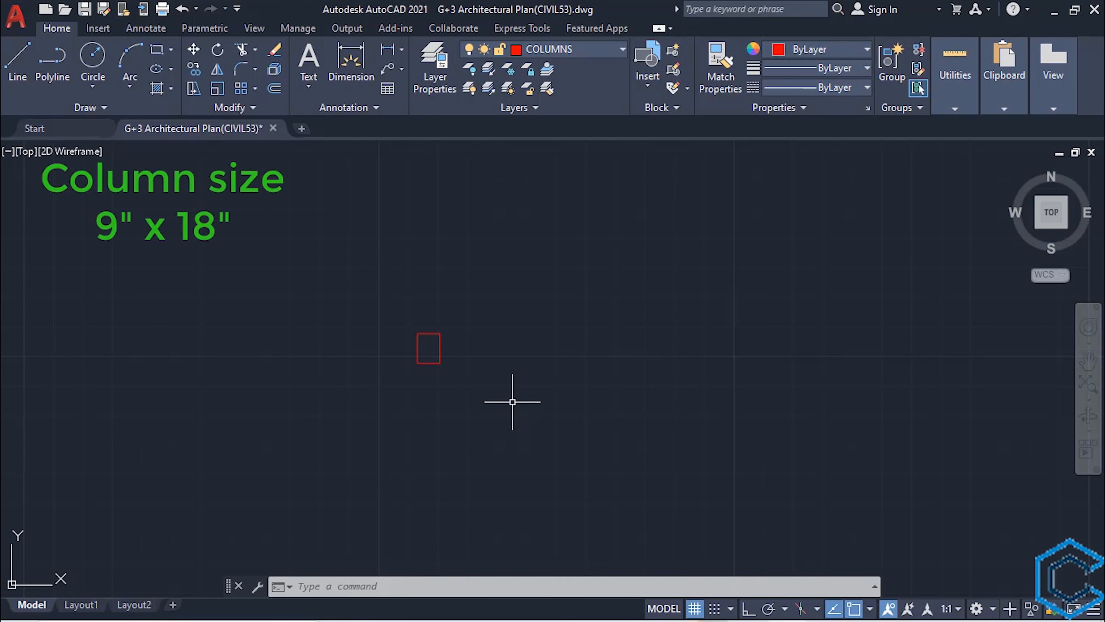
Draw a second column rectangle, 9" long and 18" wide, below and to the right of the first one
key(c)
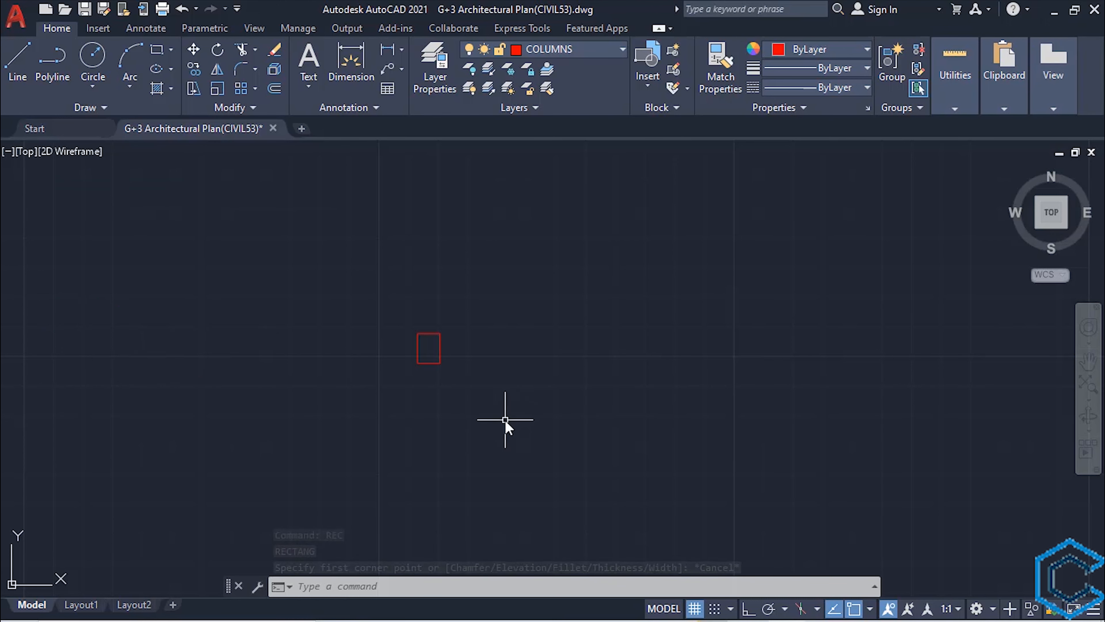
text(rec)
key(Return)
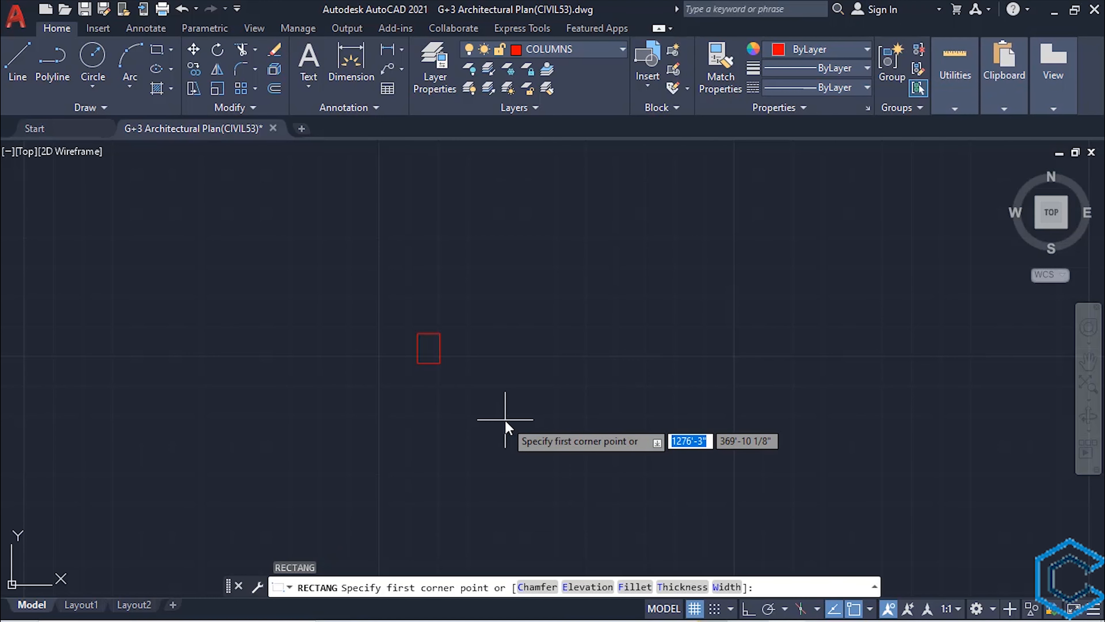
click(505, 419)
right_click(552, 466)
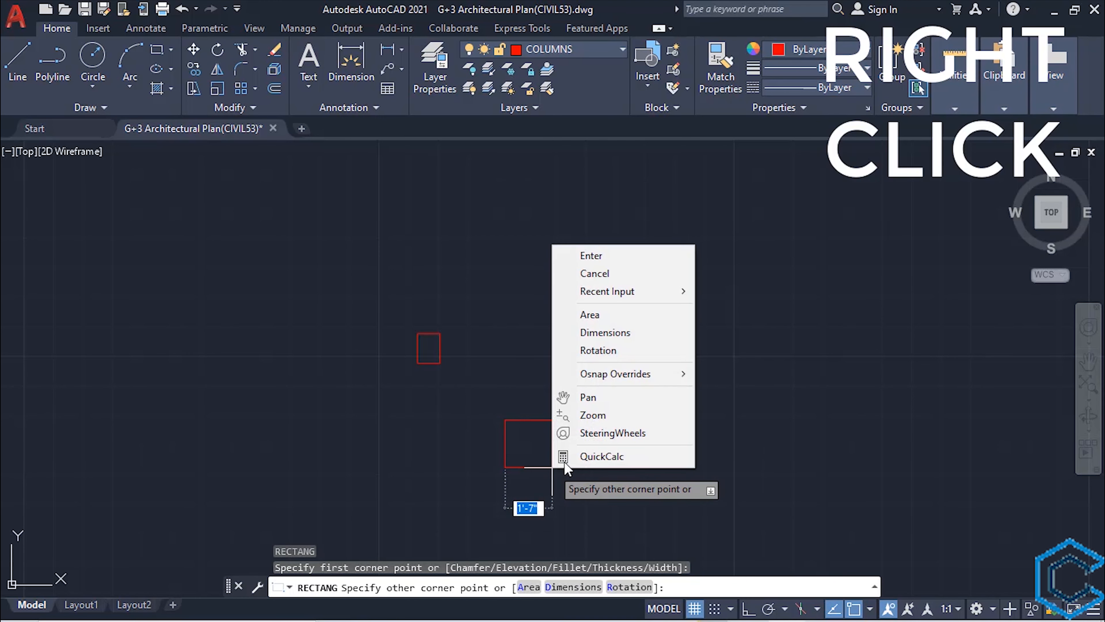
click(625, 338)
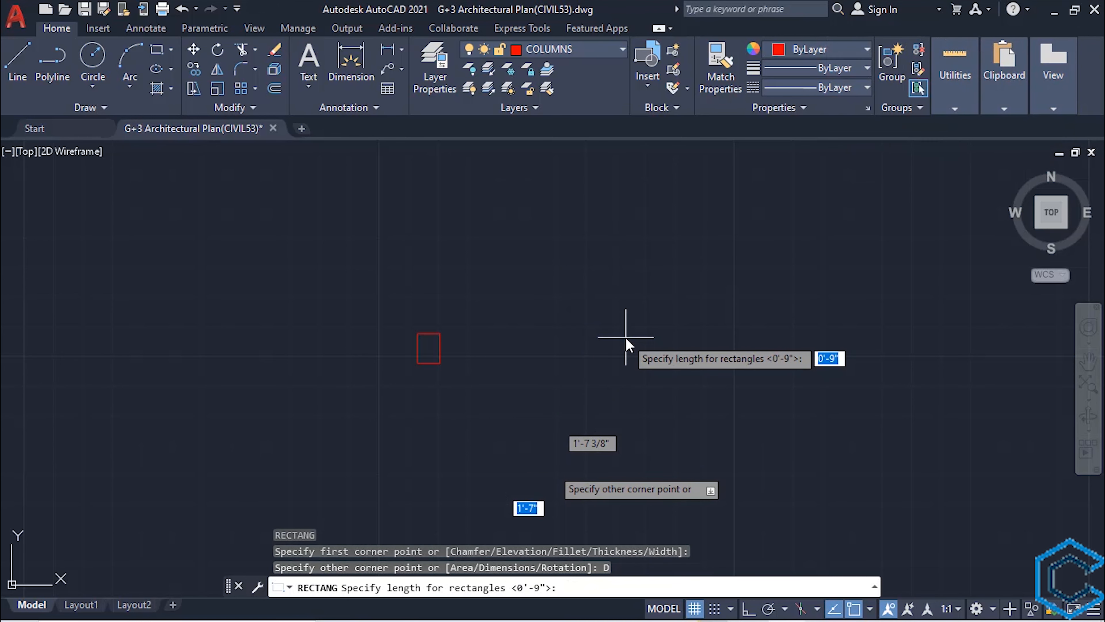
text(9")
key(Return)
text(18)
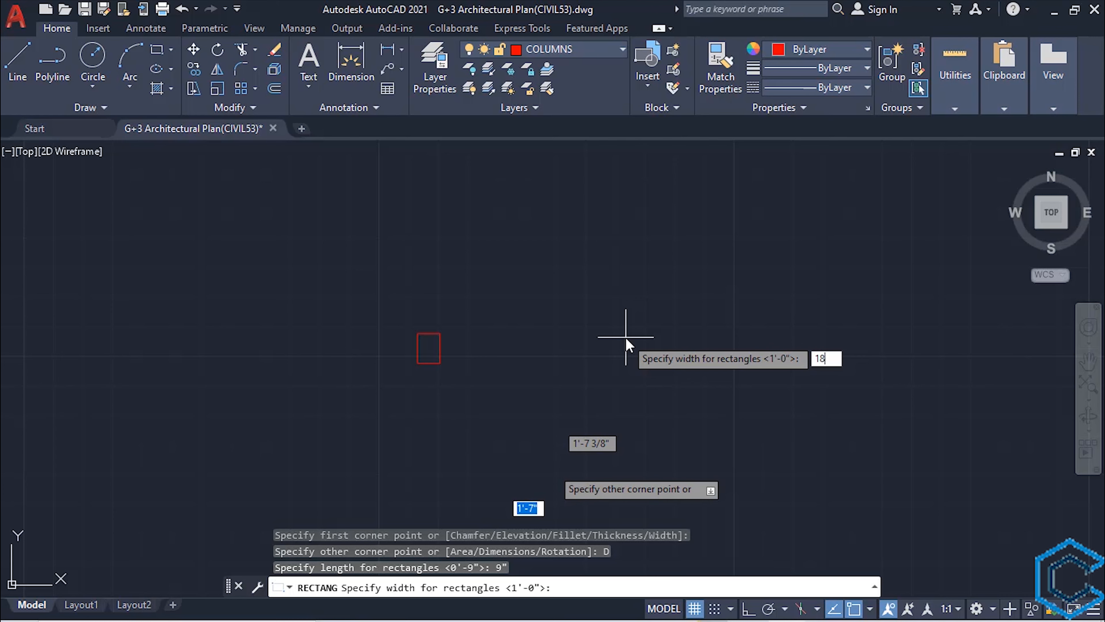
key(Return)
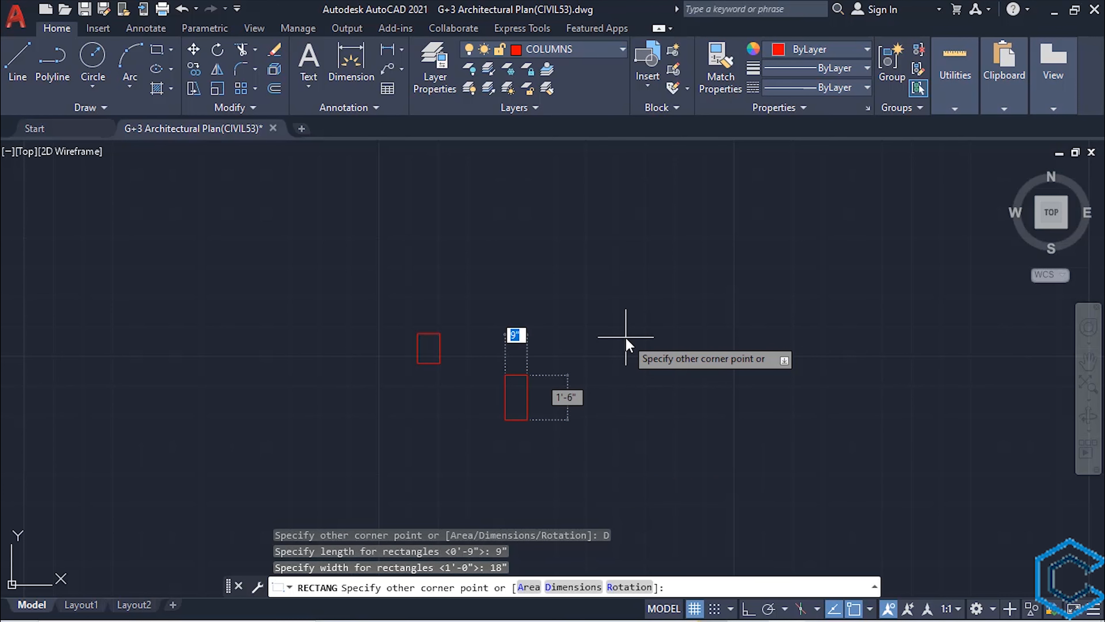
click(619, 471)
Draw a third column rectangle, 9" long and 24" wide, below and to the right of the 9" × 18" one
mouse_move(620, 463)
middle_down()
mouse_move(490, 358)
mouse_move(492, 417)
middle_up()
text(REC)
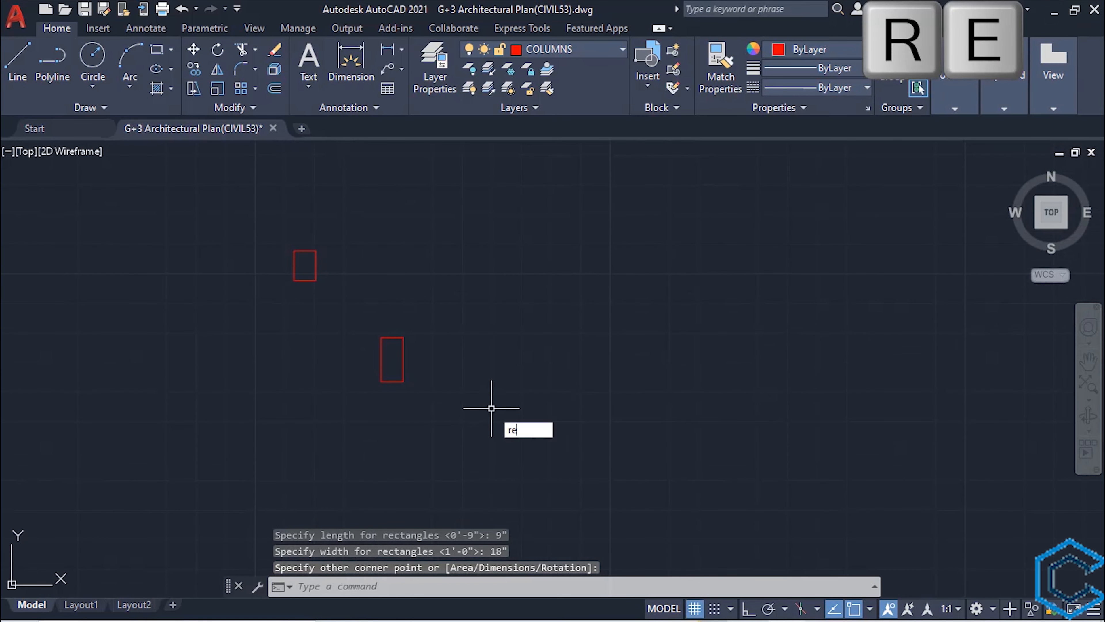
key(Return)
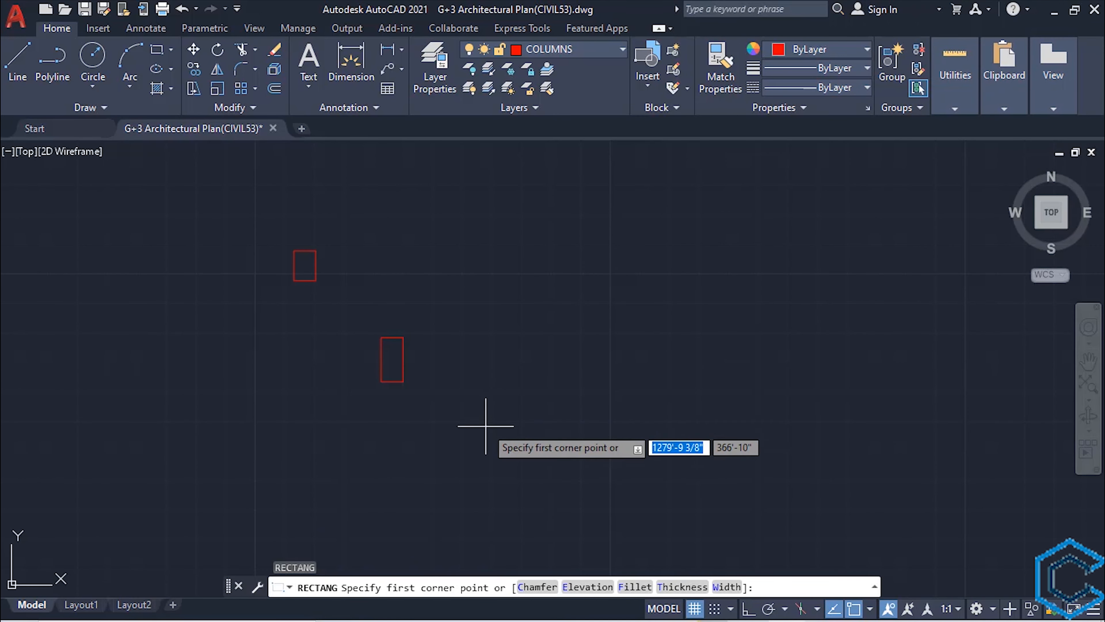
click(482, 427)
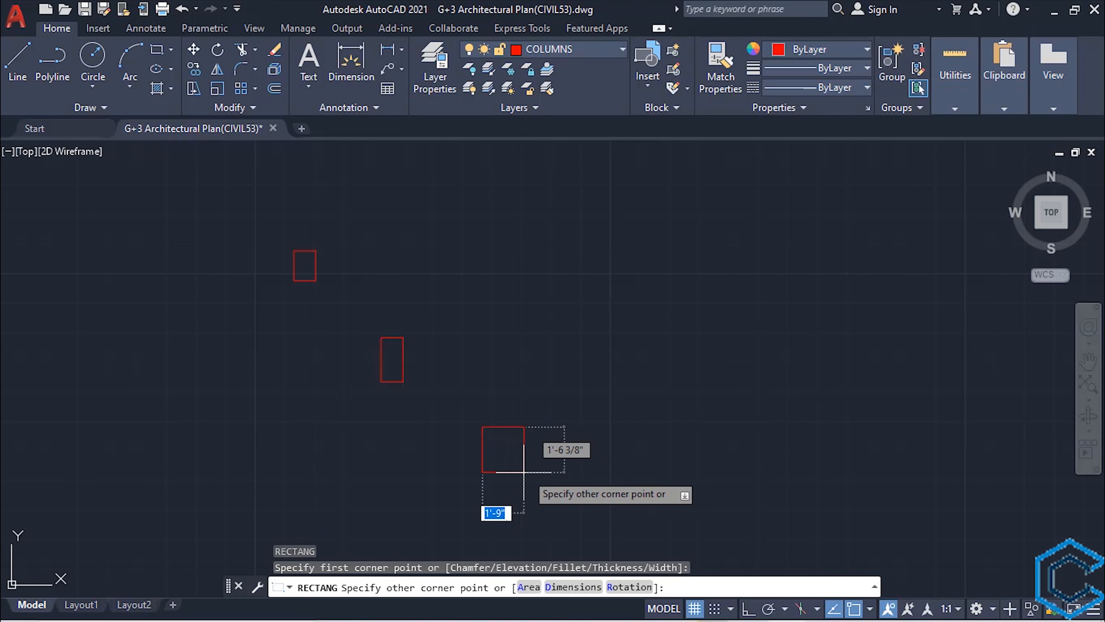
middle_drag(538, 479, 503, 460)
right_click(503, 460)
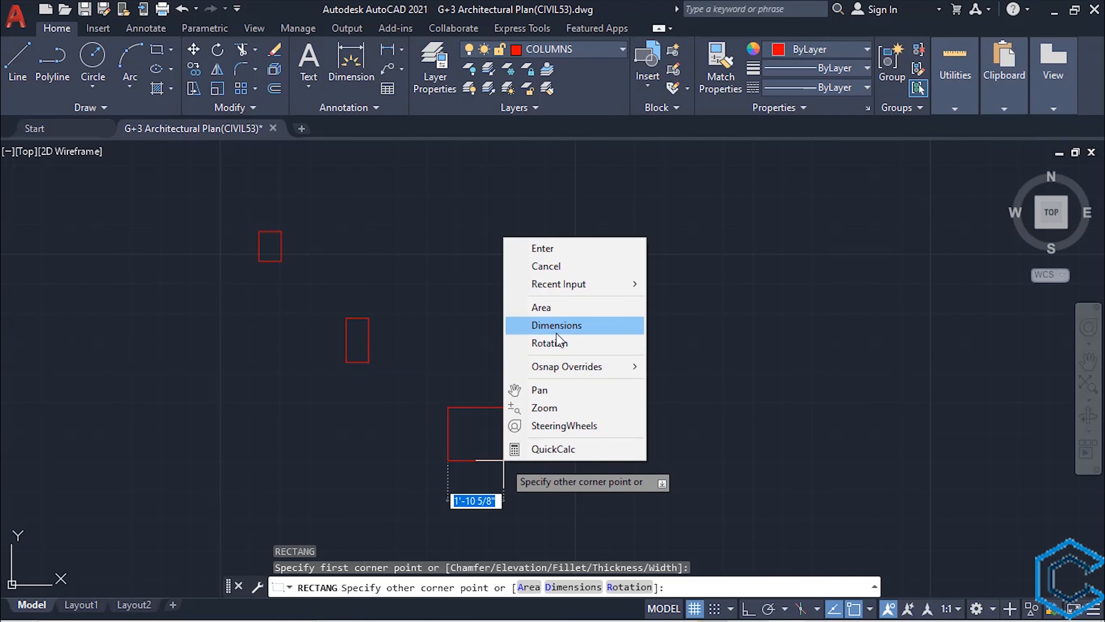
click(557, 325)
text(9)
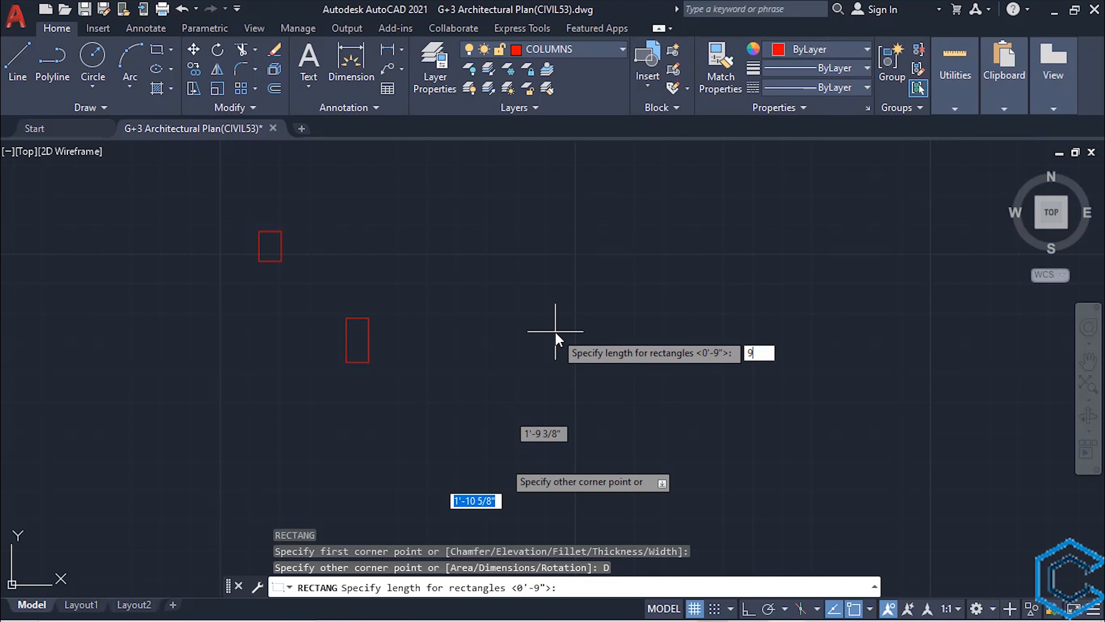
text(")
key(Return)
text(2)
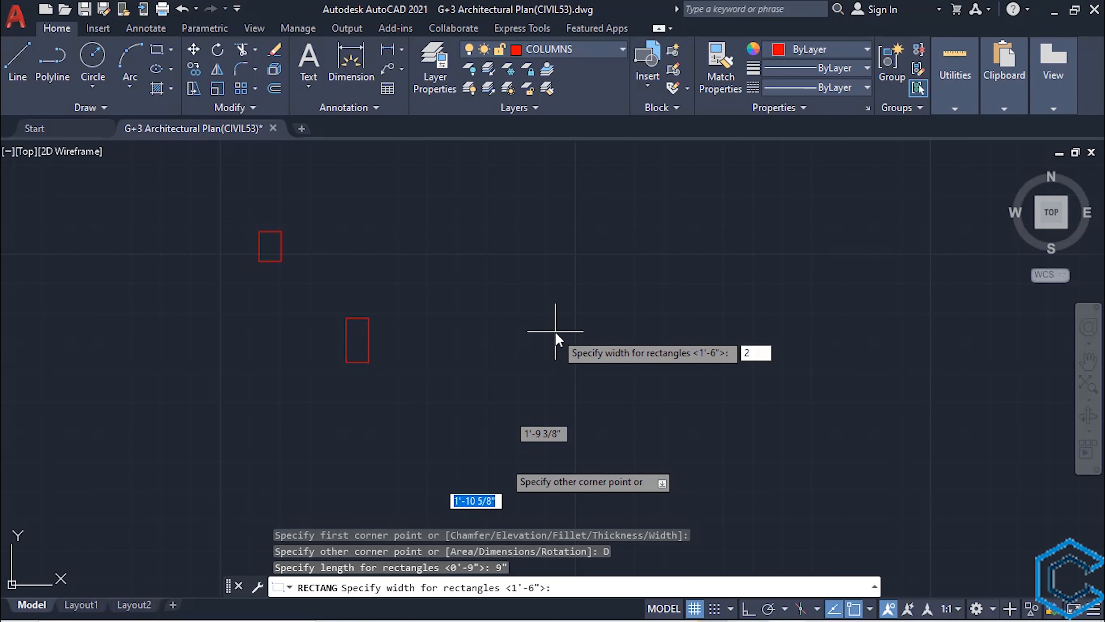
text(4")
key(Return)
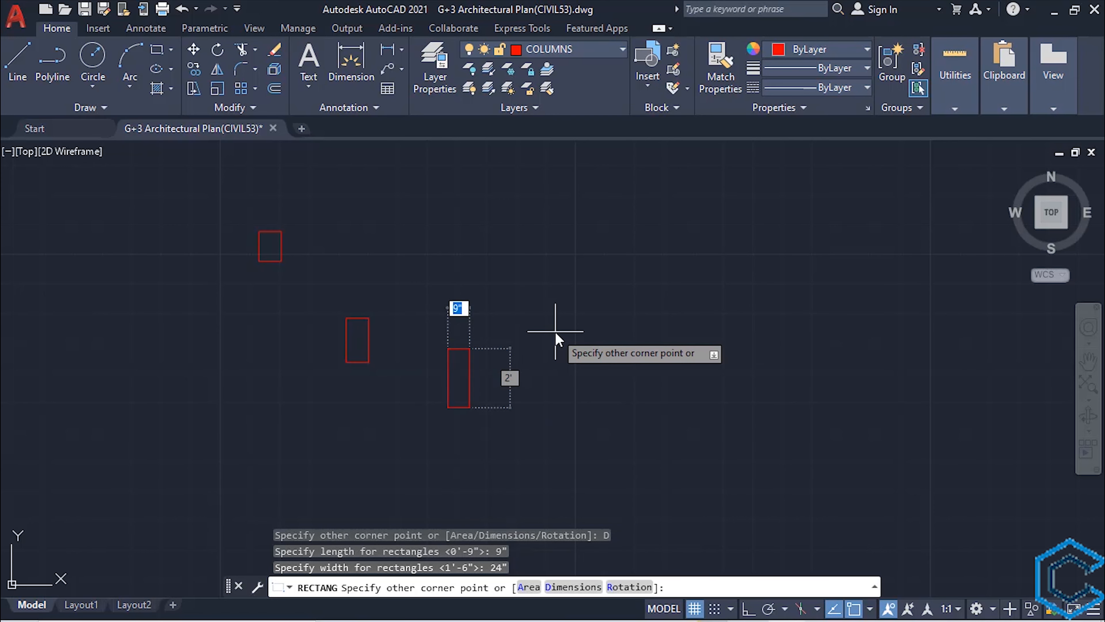
click(569, 481)
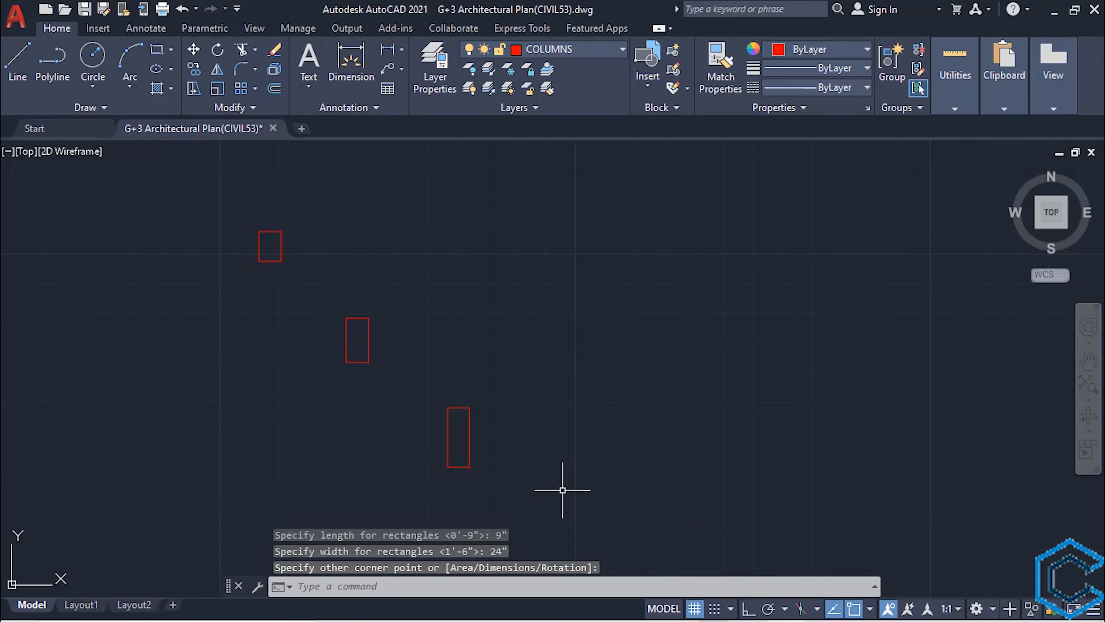
Examine the floor plan around the central staircase for suitable column positions at its corners
middle_drag(567, 481, 614, 514)
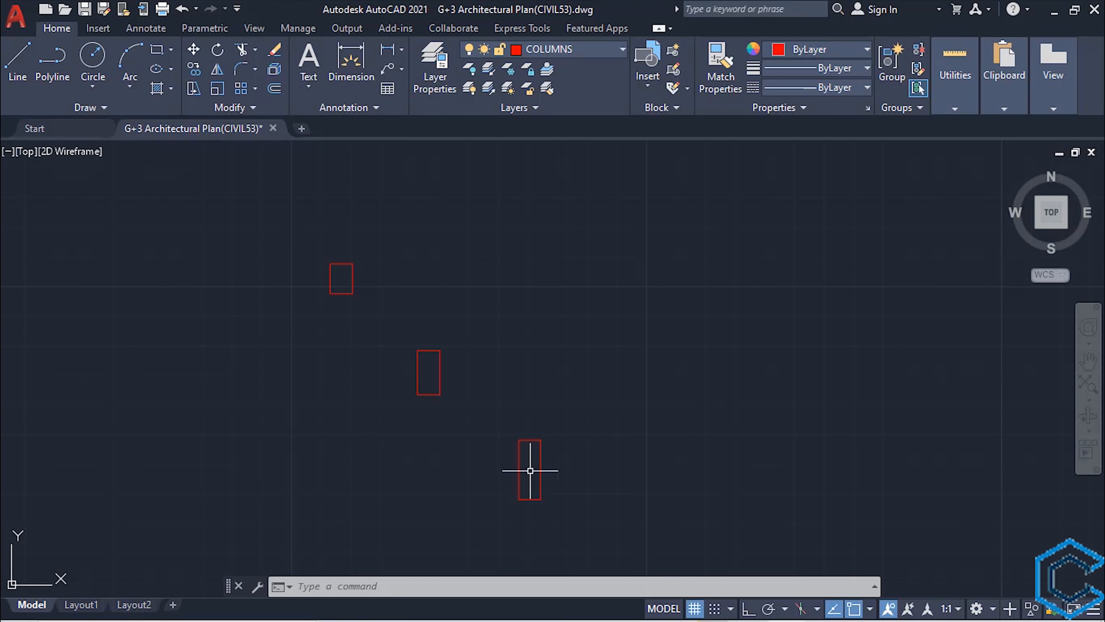
scroll(530, 471, down, 2)
scroll(530, 476, down, 2)
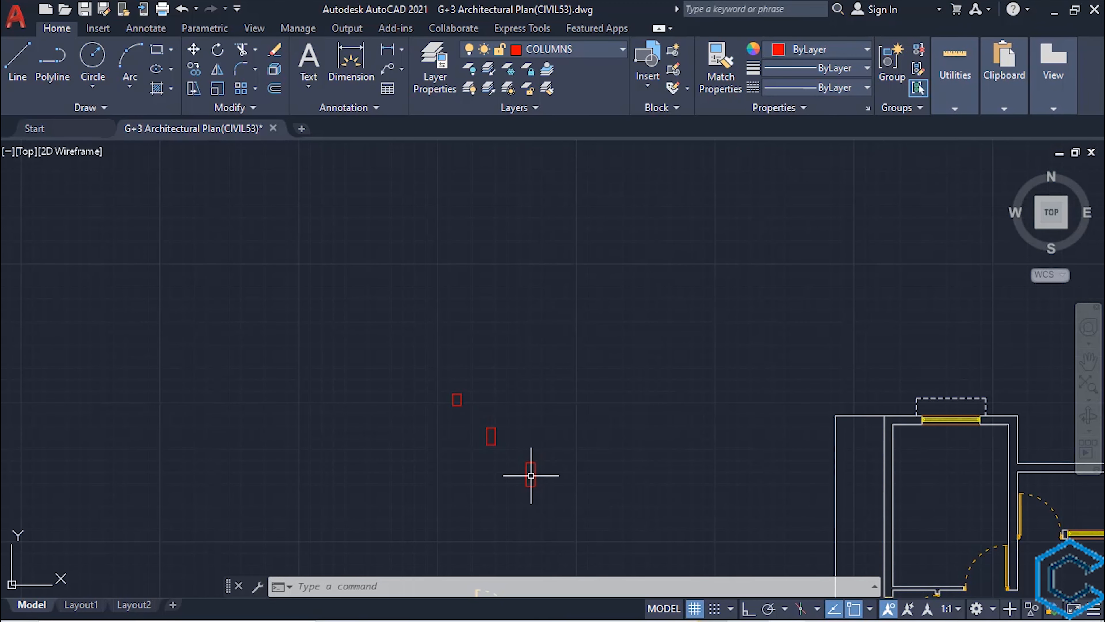
scroll(531, 476, down, 2)
middle_drag(898, 442, 630, 262)
mouse_move(508, 417)
middle_down()
mouse_move(596, 360)
mouse_move(591, 327)
mouse_move(551, 337)
middle_up()
scroll(591, 327, down, 2)
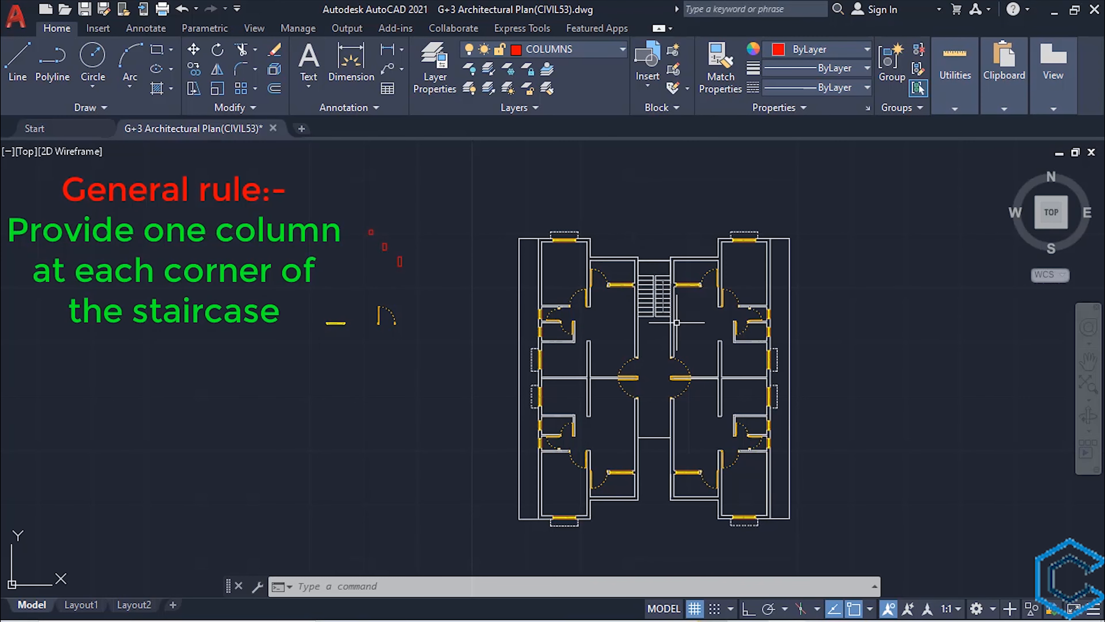
scroll(661, 313, up, 3)
middle_drag(661, 313, 613, 362)
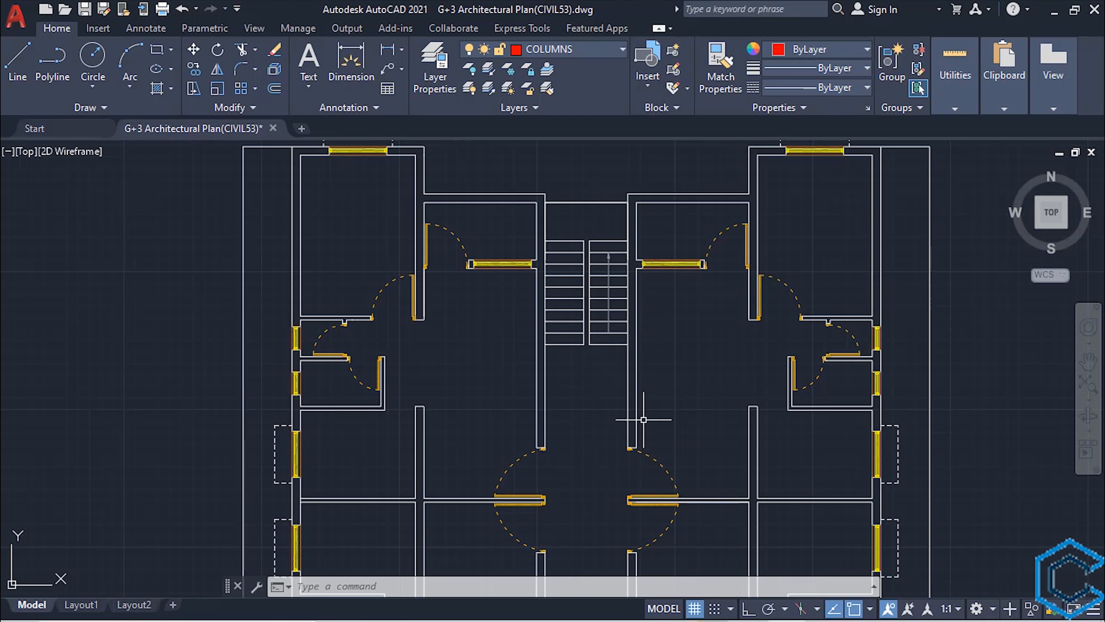
Copy the 9" × 24" column by its upper-left corner onto both staircase side walls, aligned with the upper faces of the adjoining window walls
scroll(566, 427, down, 2)
mouse_move(518, 432)
middle_down()
mouse_move(740, 412)
mouse_move(774, 444)
middle_up()
scroll(454, 301, up, 4)
click(452, 263)
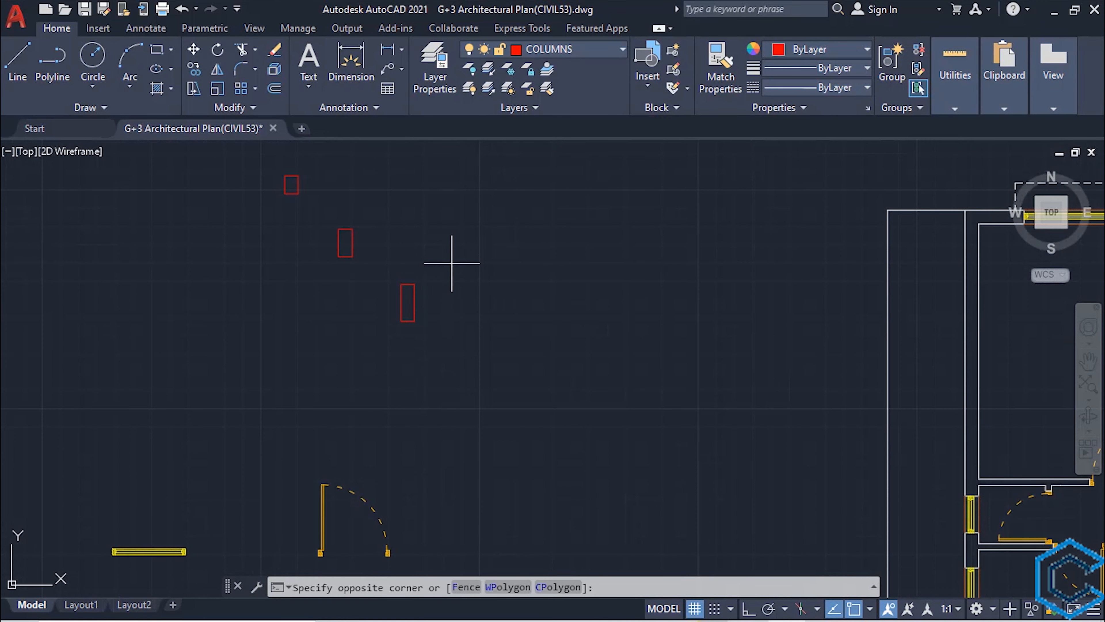
click(387, 351)
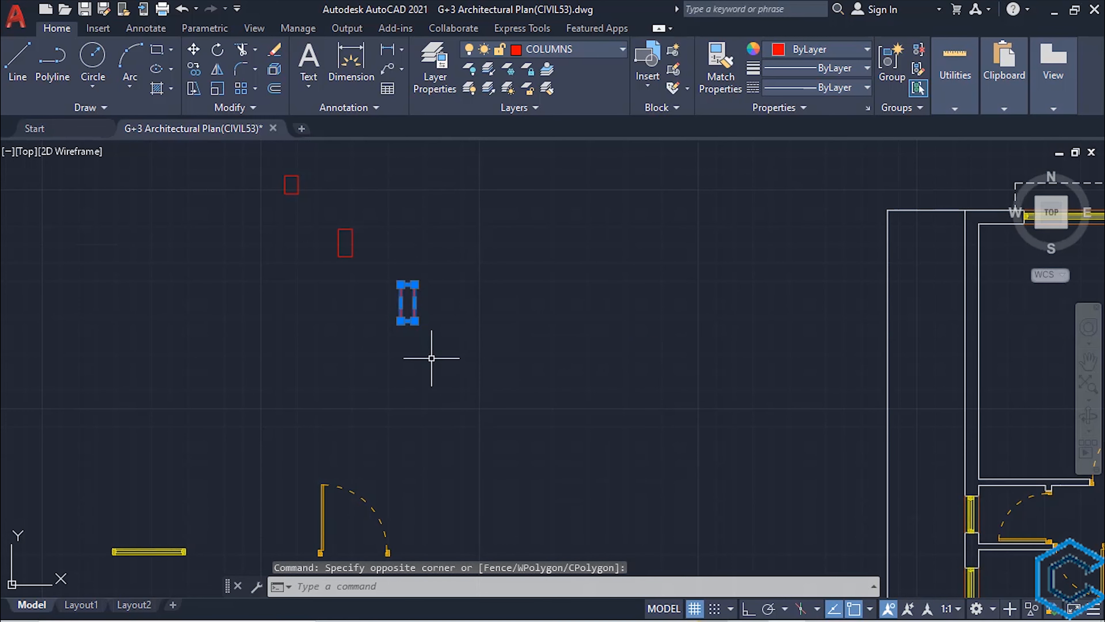
text(CO)
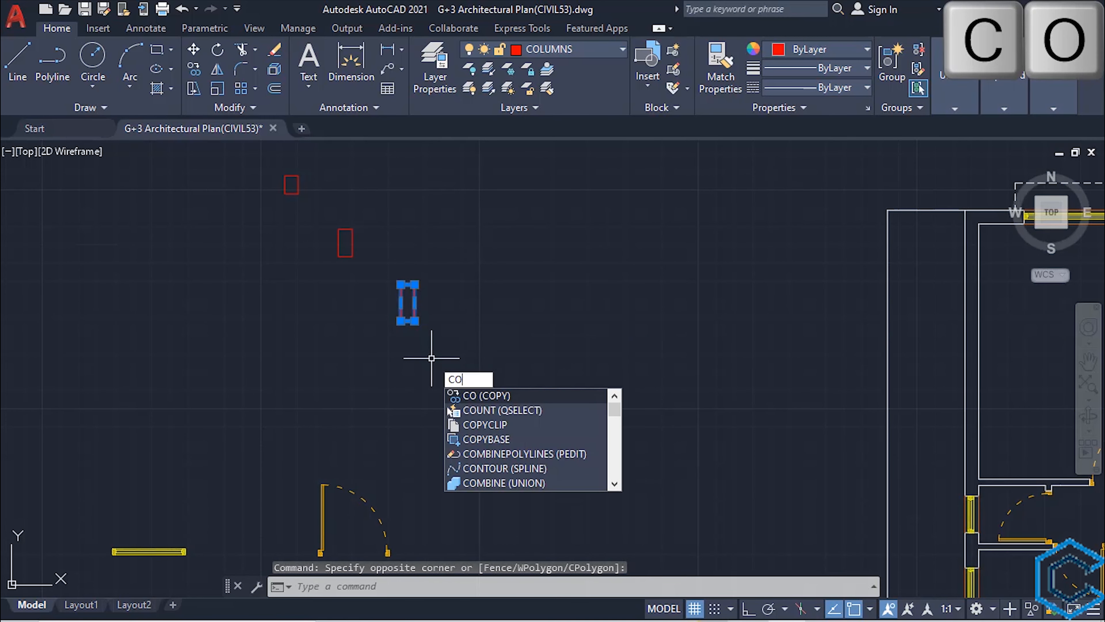
key(Return)
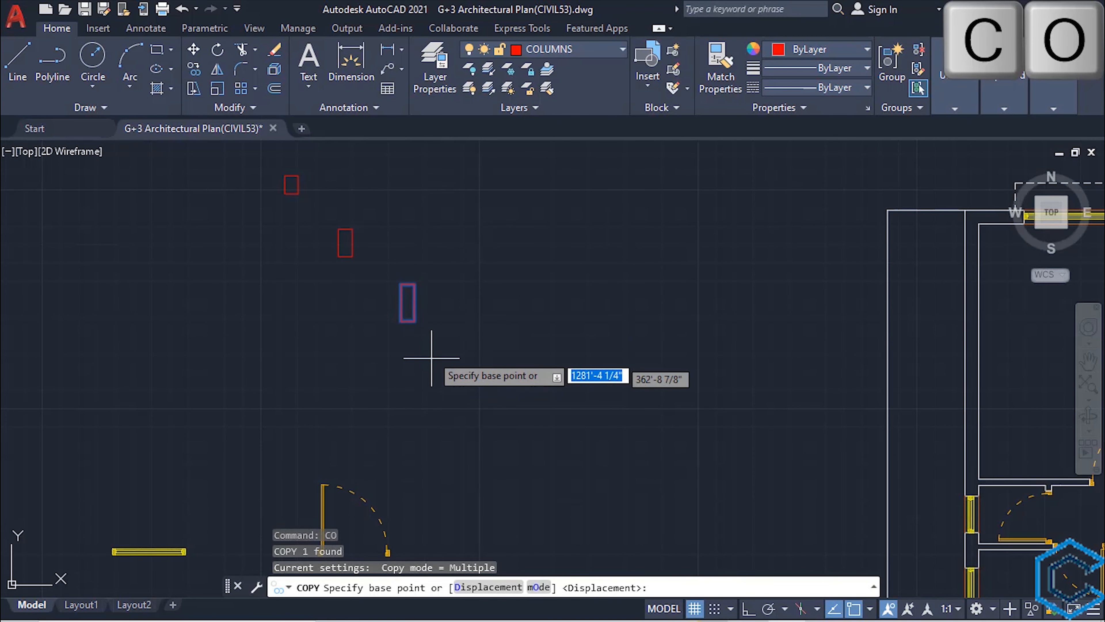
click(402, 285)
scroll(544, 366, down, 4)
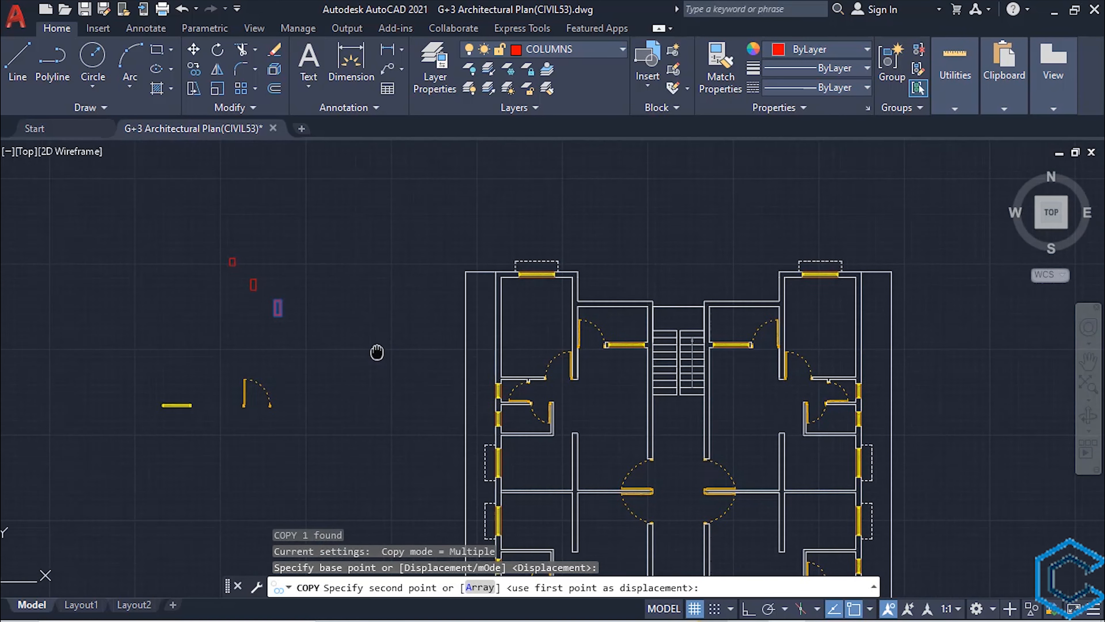
scroll(459, 359, up, 6)
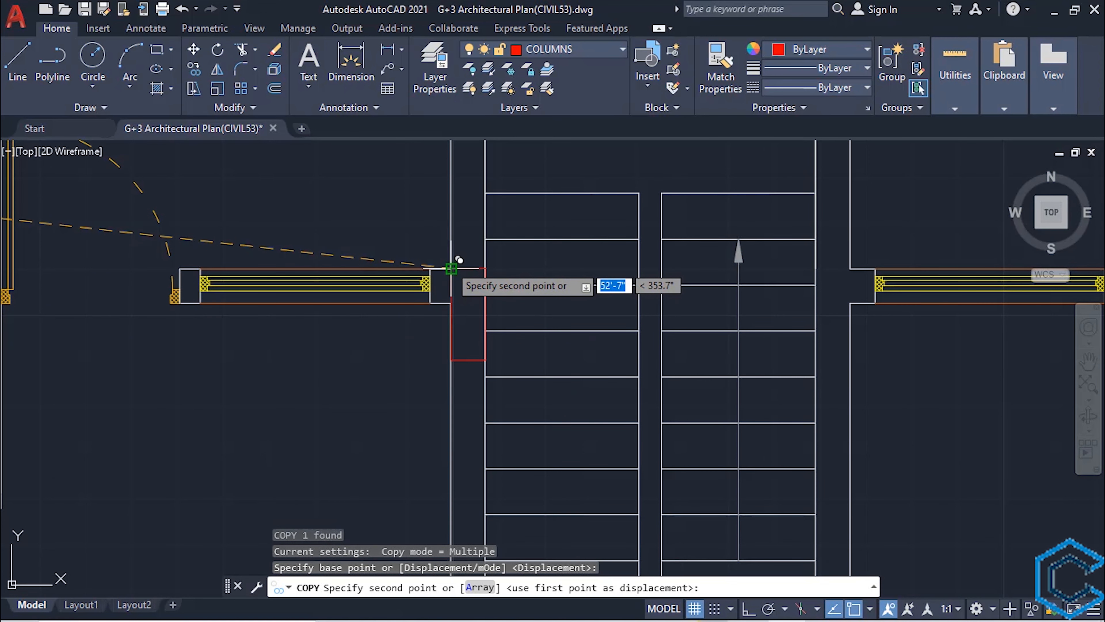
click(452, 268)
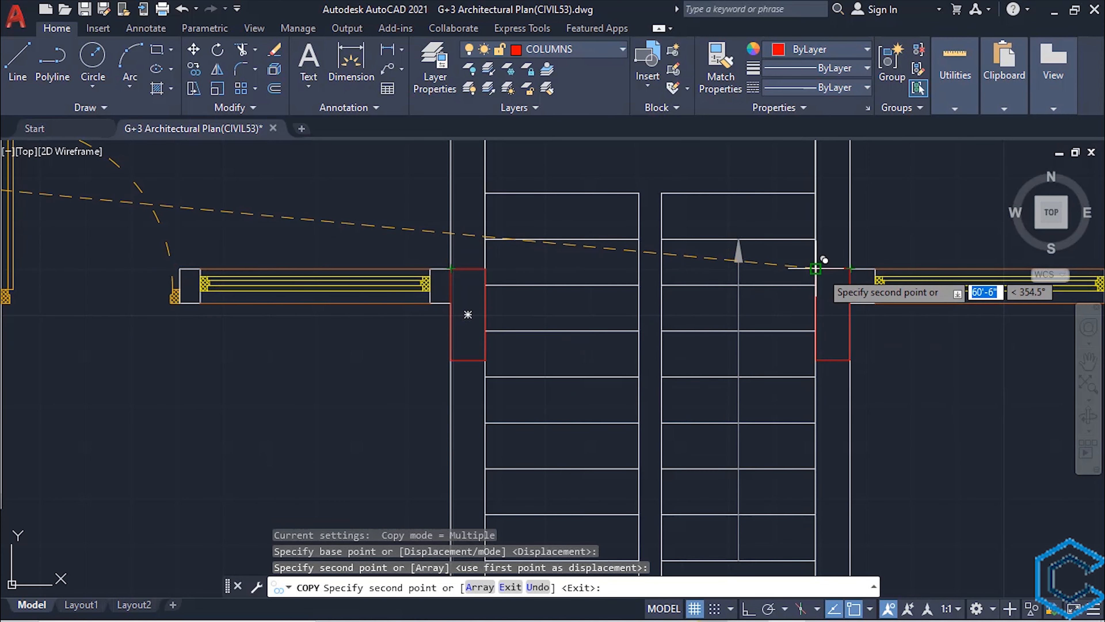
click(816, 268)
Place two more copies of the 9" × 24" column at the lower ends of the staircase side walls, beside the entrance doors
scroll(782, 337, down, 3)
scroll(765, 358, up, 1)
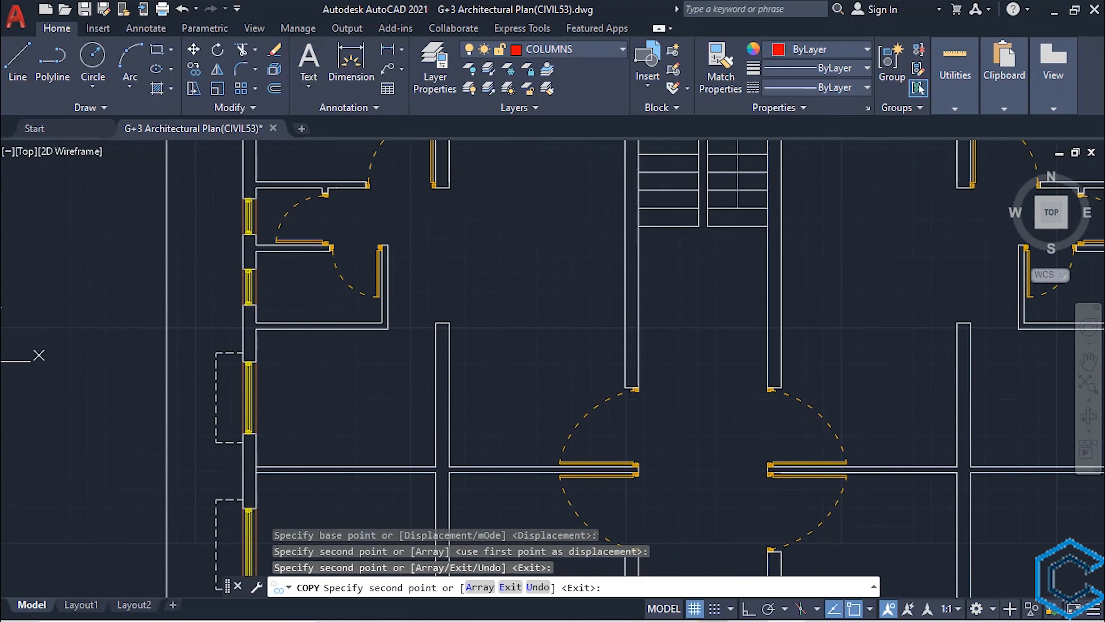
scroll(633, 368, up, 5)
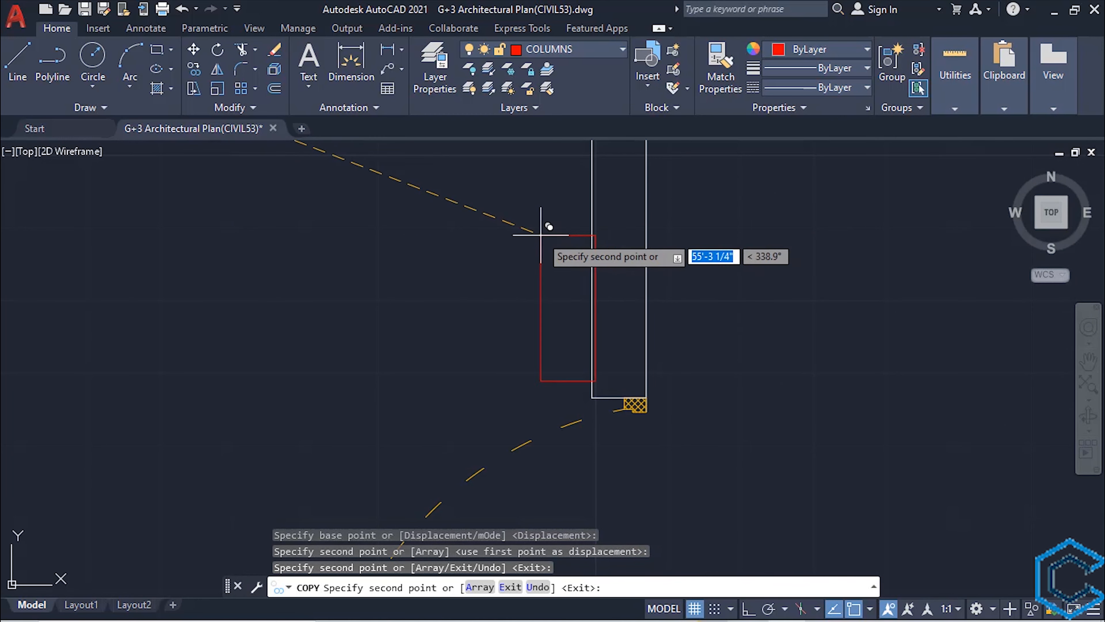
click(600, 225)
scroll(661, 239, down, 3)
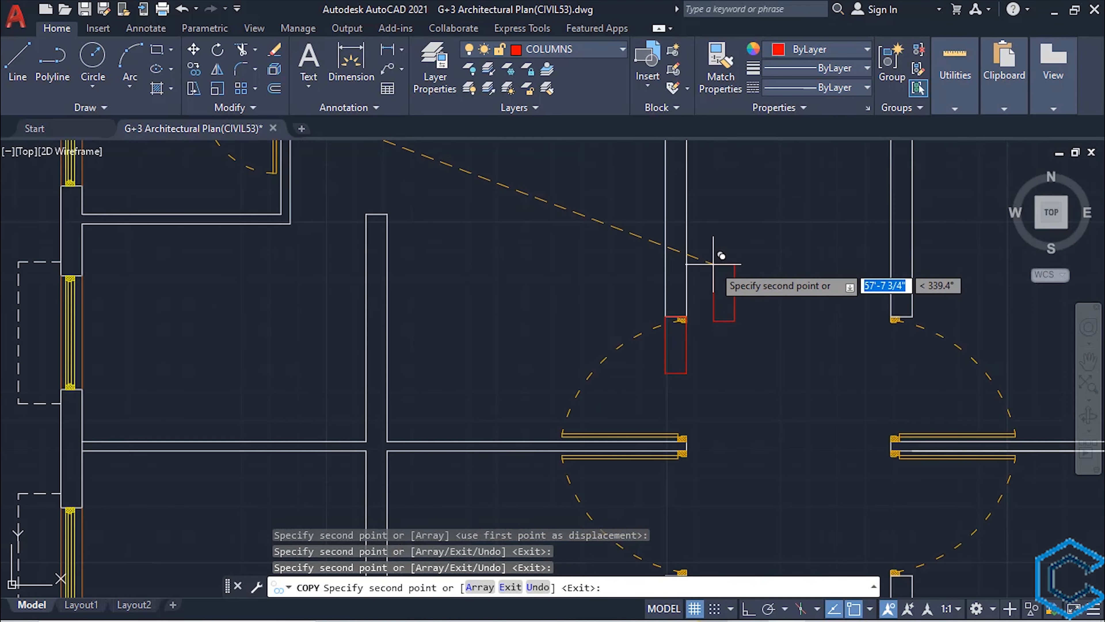
scroll(601, 300, up, 2)
click(589, 369)
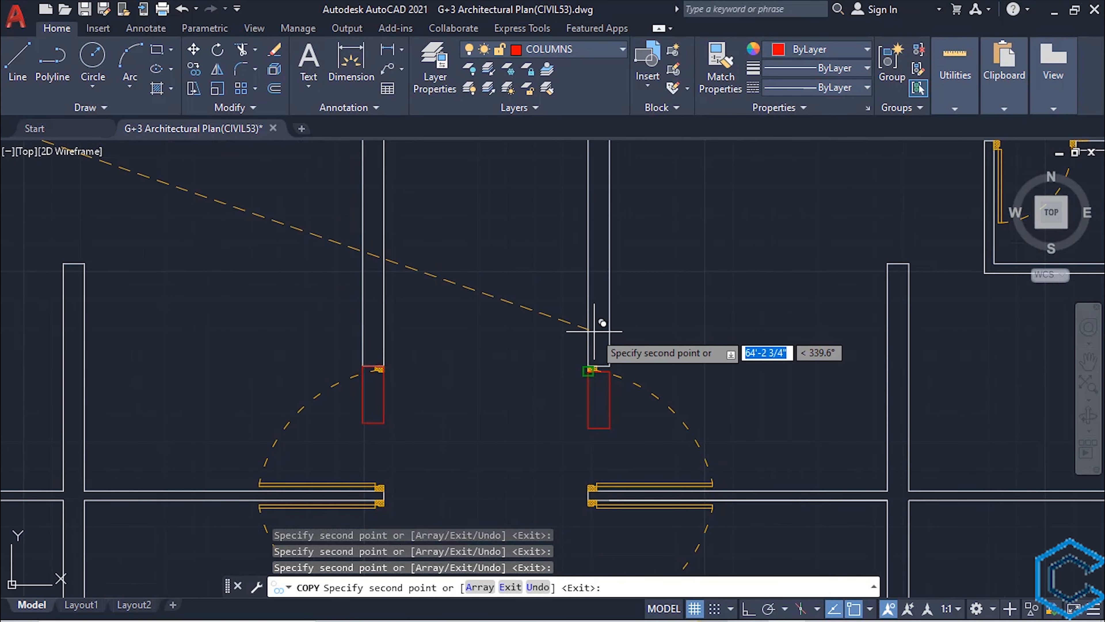
key(Escape)
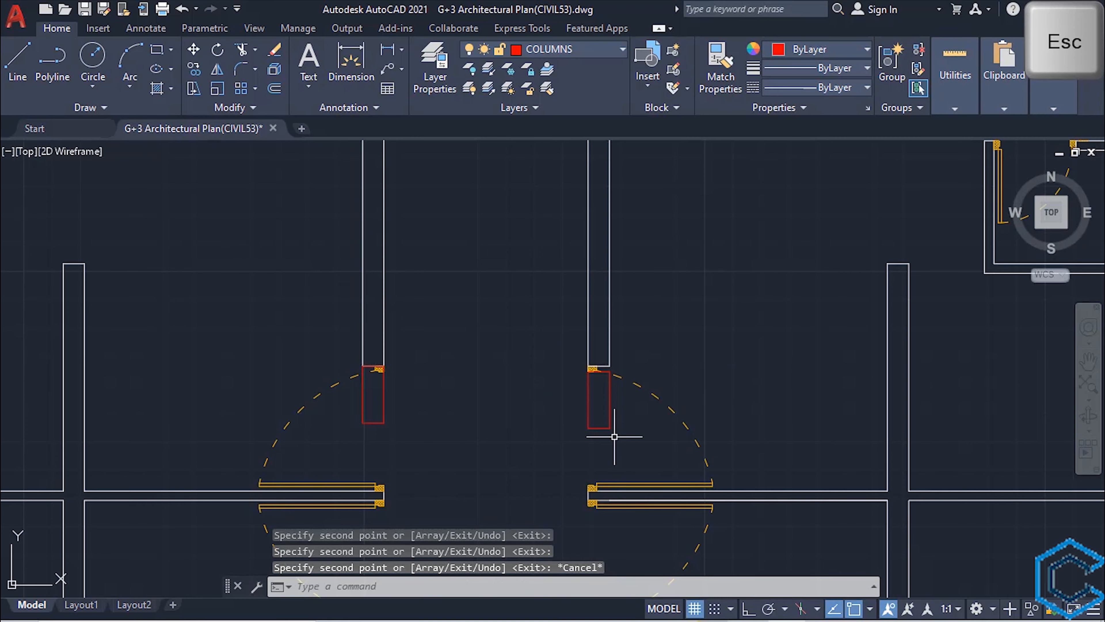
Move the two lower staircase columns up together so the left one's bottom edge sits flush with its wall end
click(639, 425)
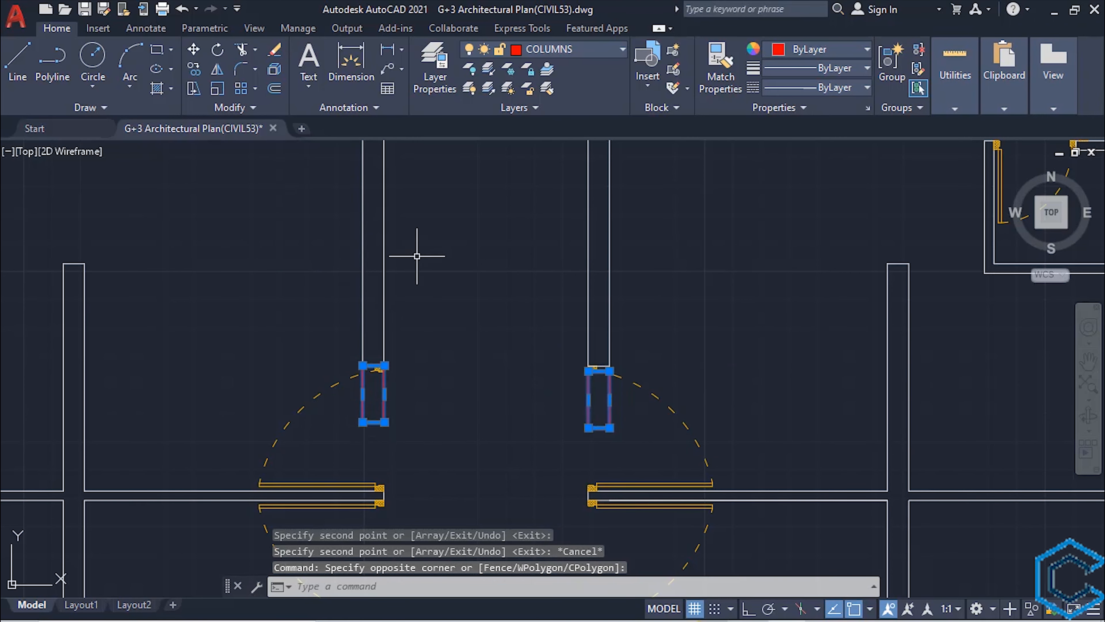
text(m)
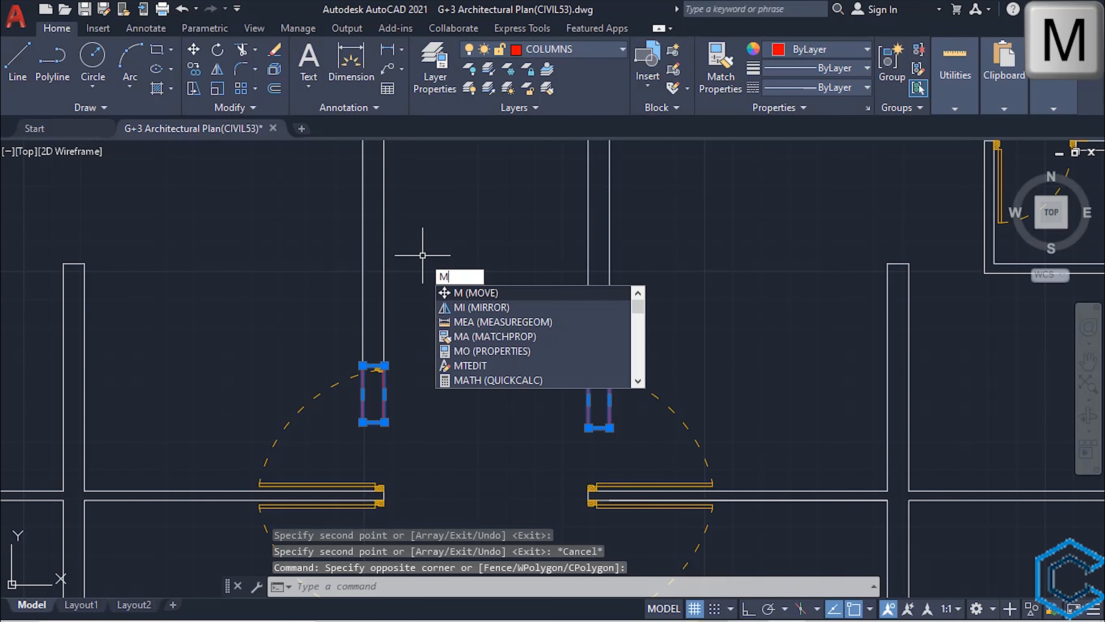
key(Return)
scroll(424, 441, up, 3)
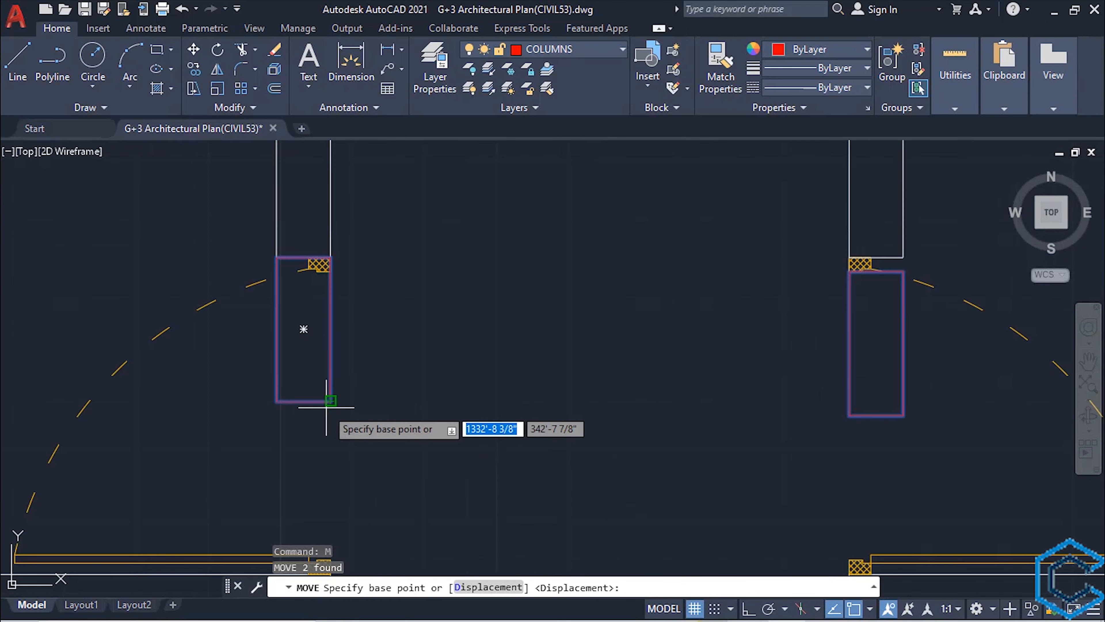
click(302, 326)
middle_drag(345, 343, 375, 434)
scroll(378, 396, up, 6)
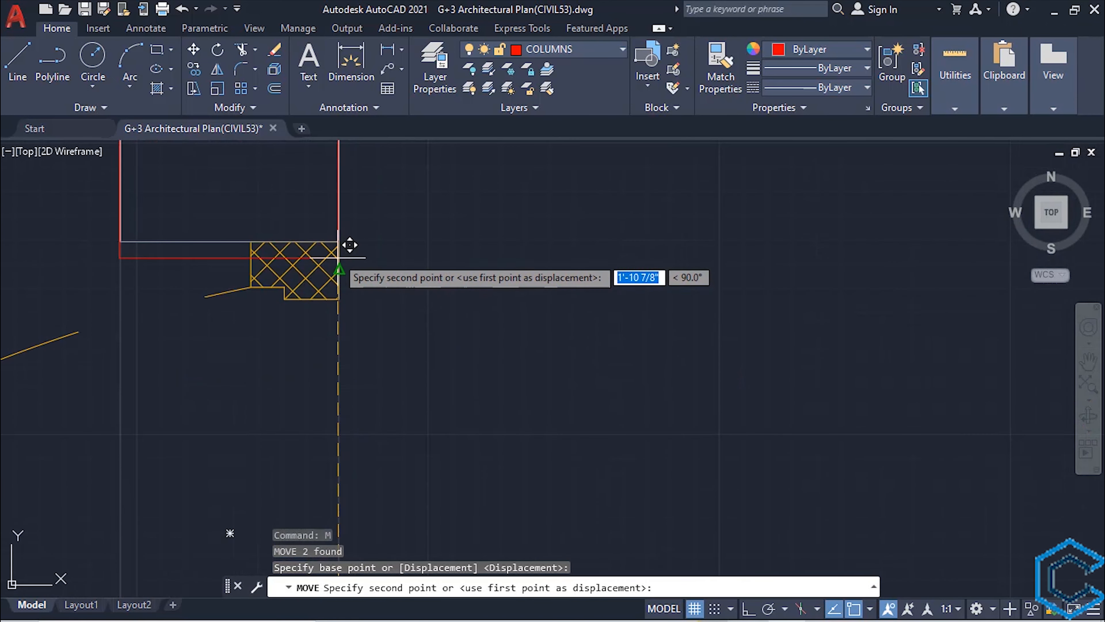
click(339, 243)
scroll(429, 301, down, 10)
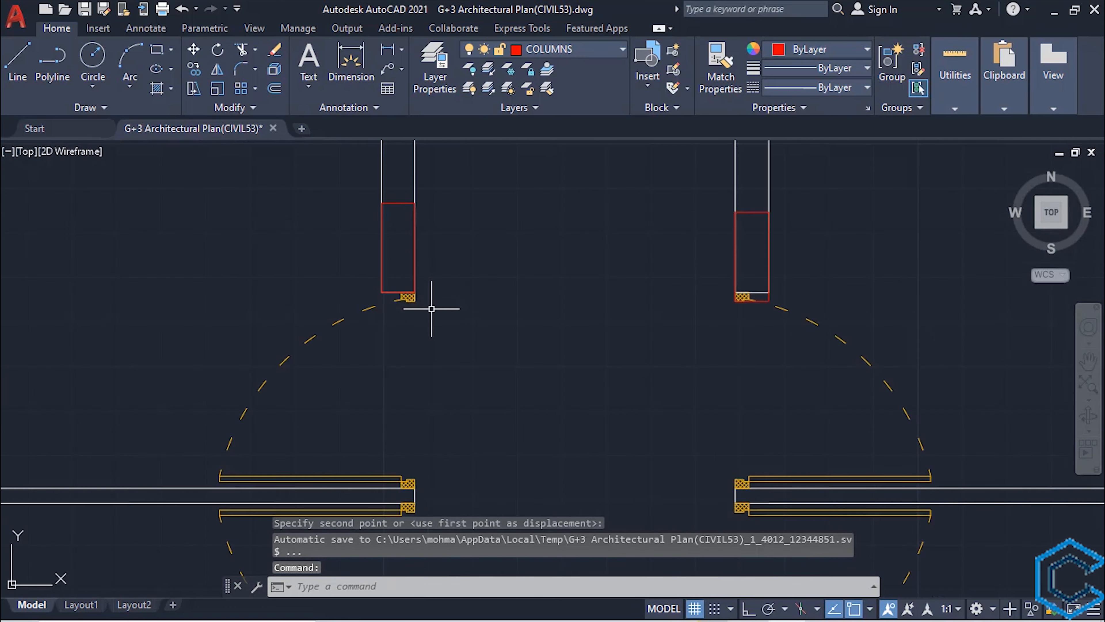
Move the lower right staircase column up so its bottom edge lines up with the wall end above the door frame
scroll(660, 282, up, 2)
scroll(653, 297, up, 4)
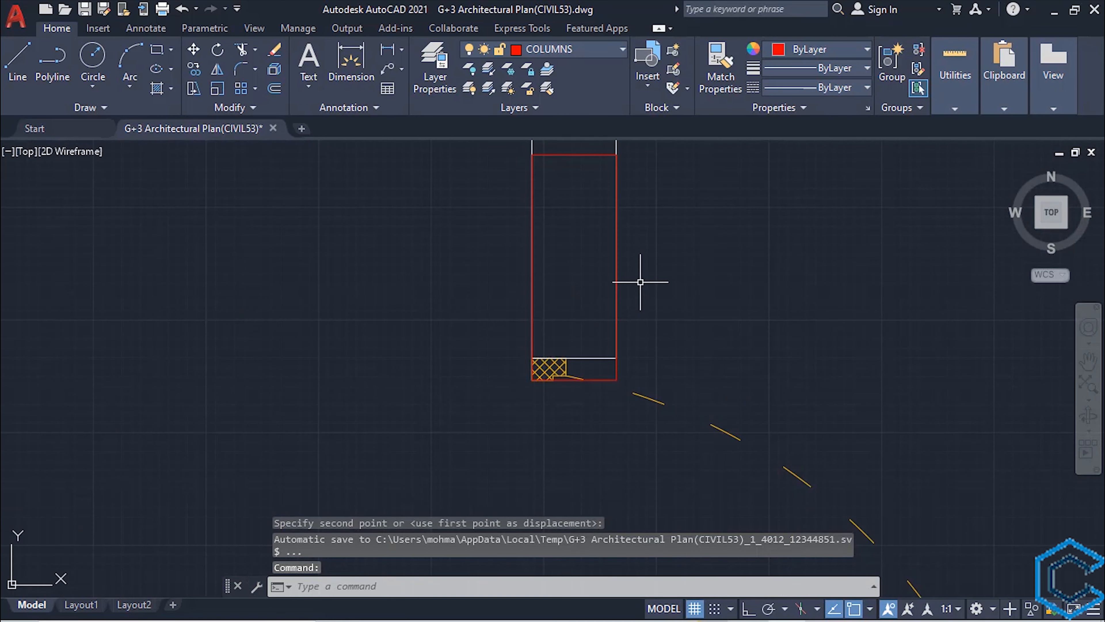
click(615, 366)
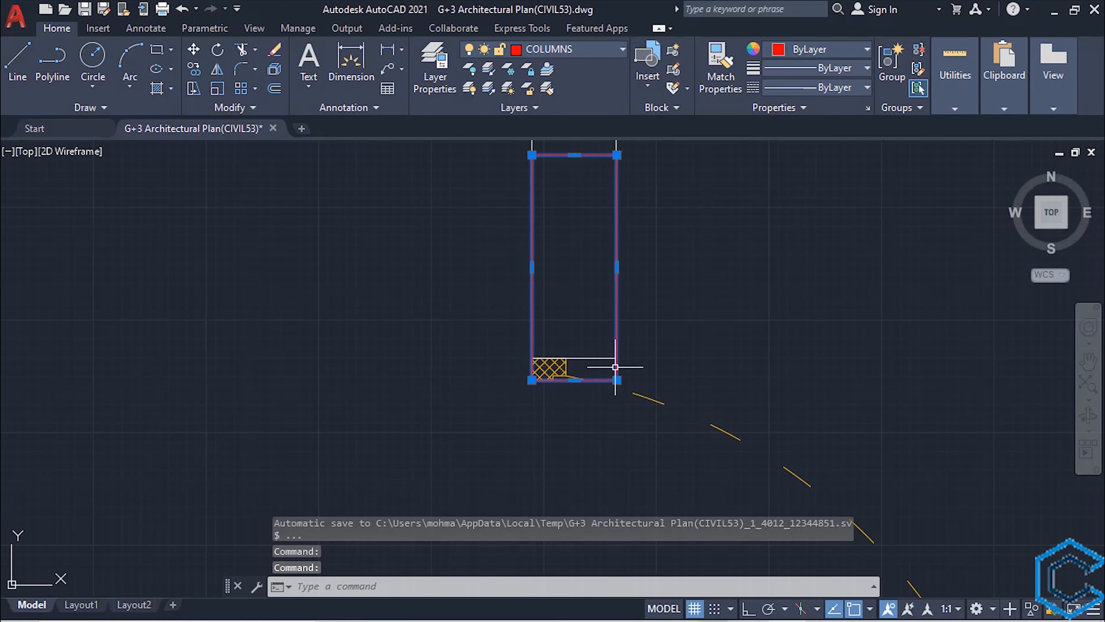
text(m)
key(Return)
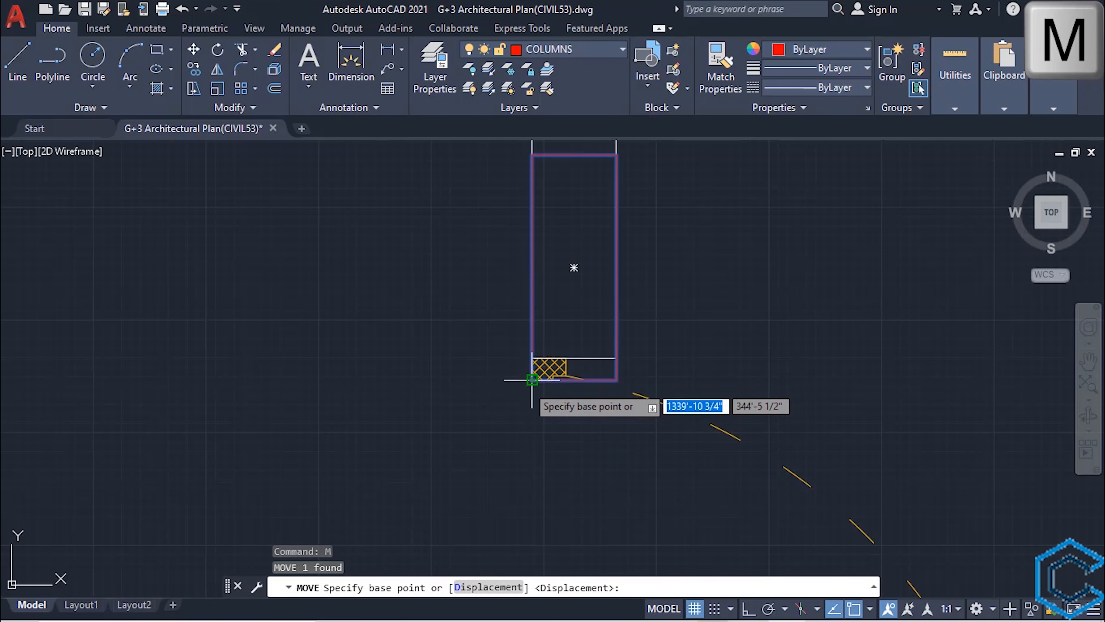
click(532, 380)
click(526, 374)
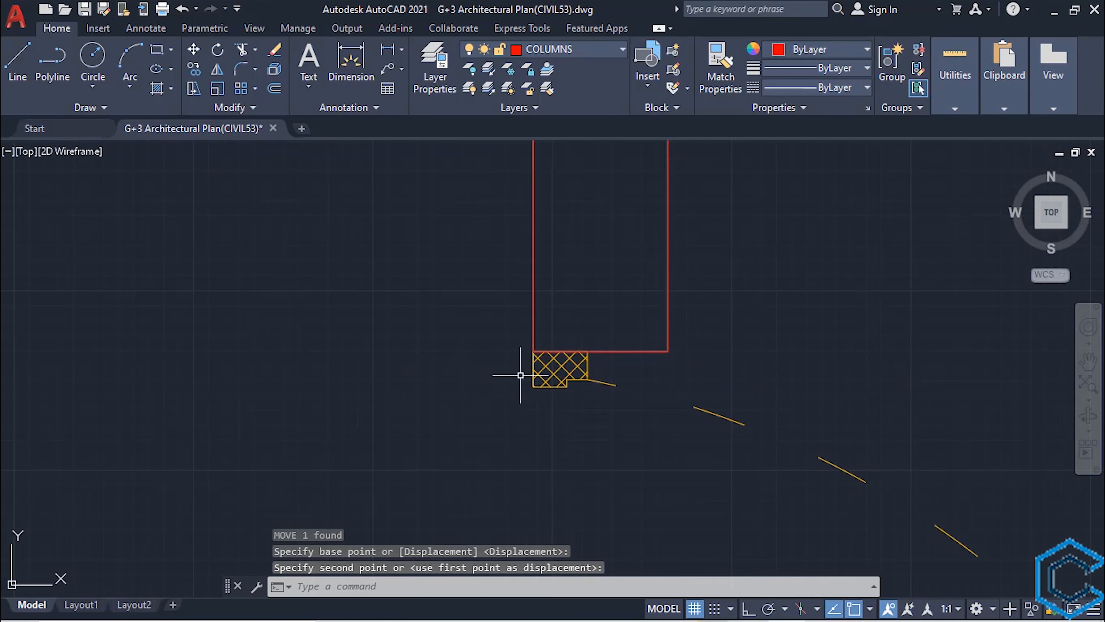
Examine how the four columns around the staircase line up with the side walls and the adjoining window walls
scroll(431, 441, down, 4)
scroll(431, 441, down, 5)
scroll(464, 388, up, 6)
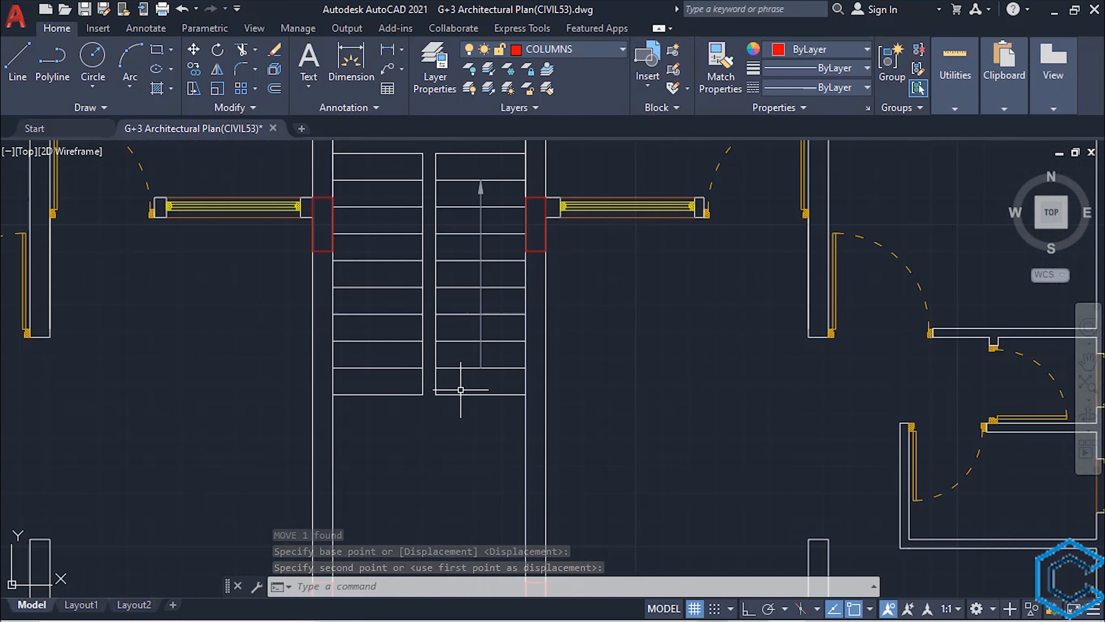
middle_drag(464, 387, 559, 524)
scroll(560, 523, down, 3)
scroll(561, 522, up, 2)
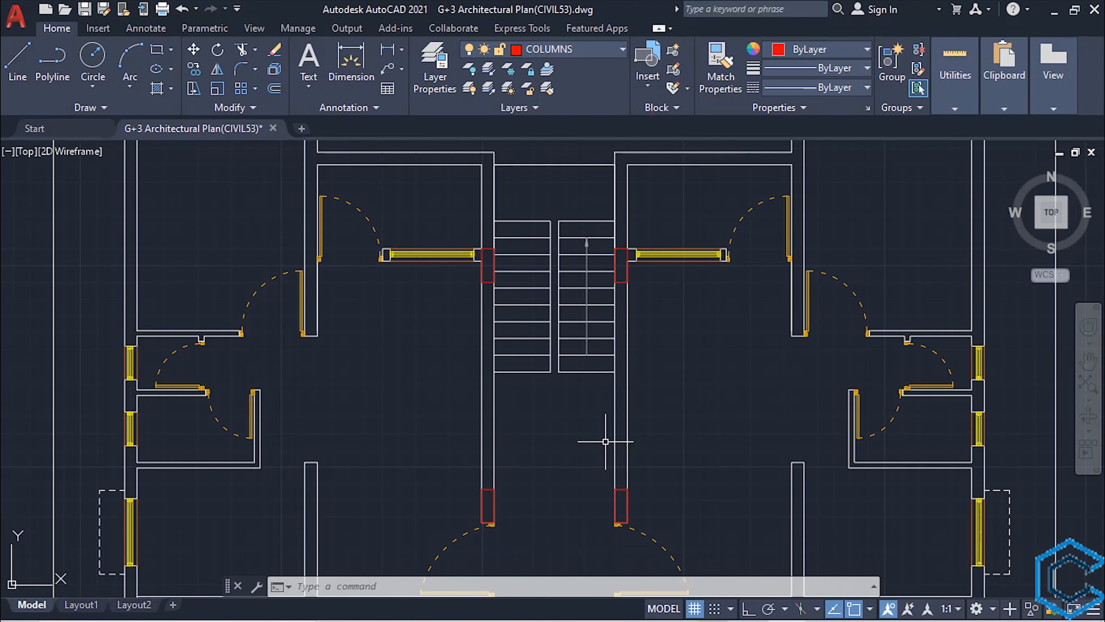
scroll(488, 244, up, 2)
middle_drag(451, 297, 460, 370)
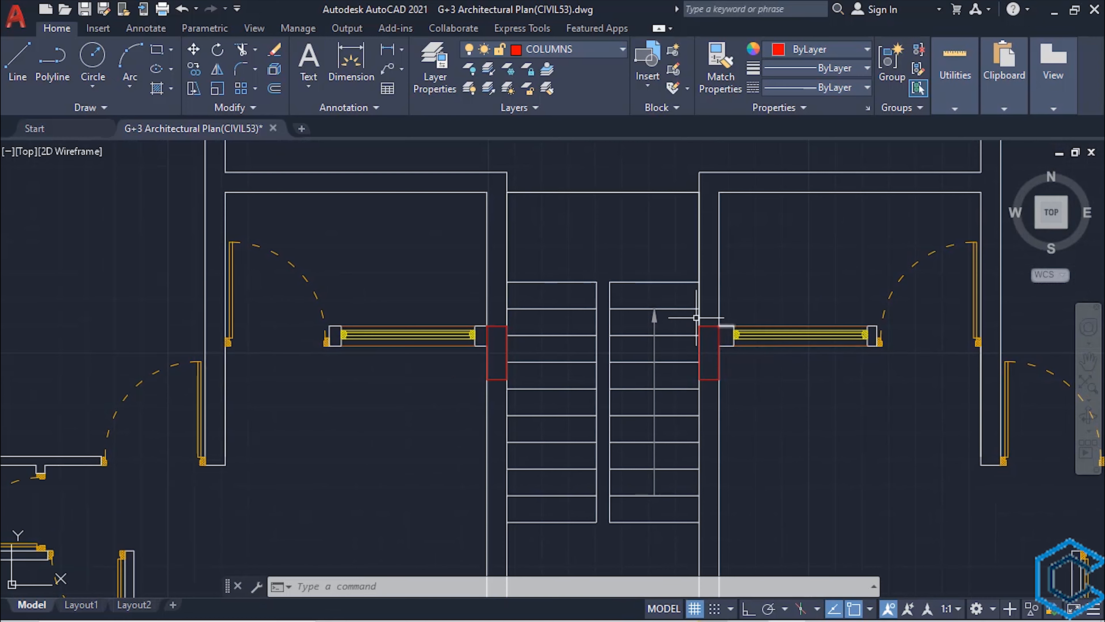
scroll(489, 341, up, 2)
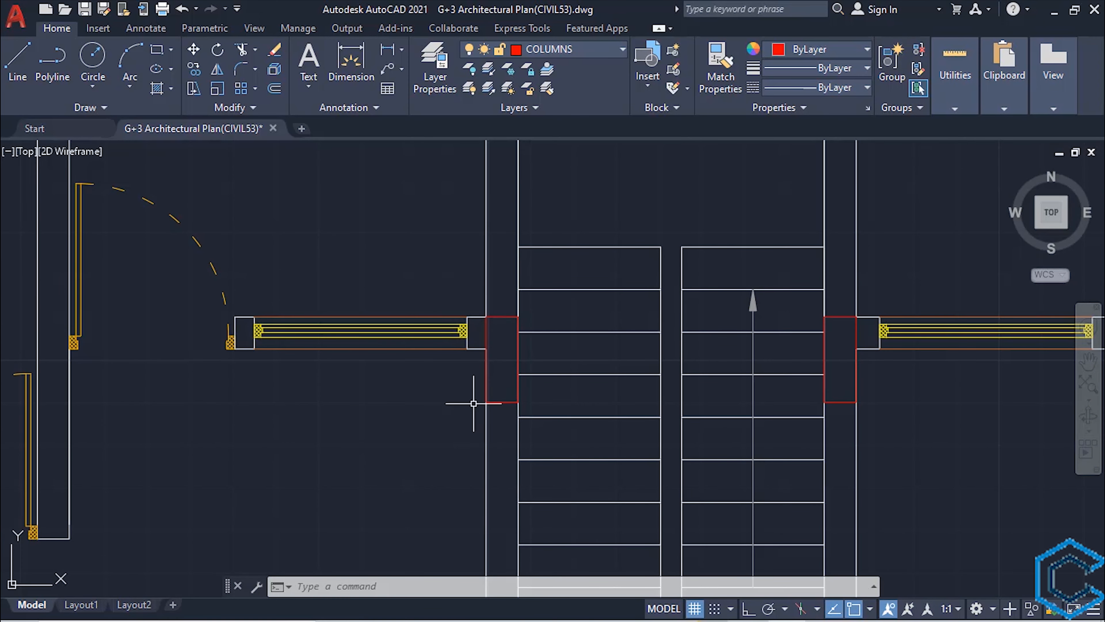
Move the two upper staircase columns up together so their bottom edges align with the lower faces of the window walls
click(501, 401)
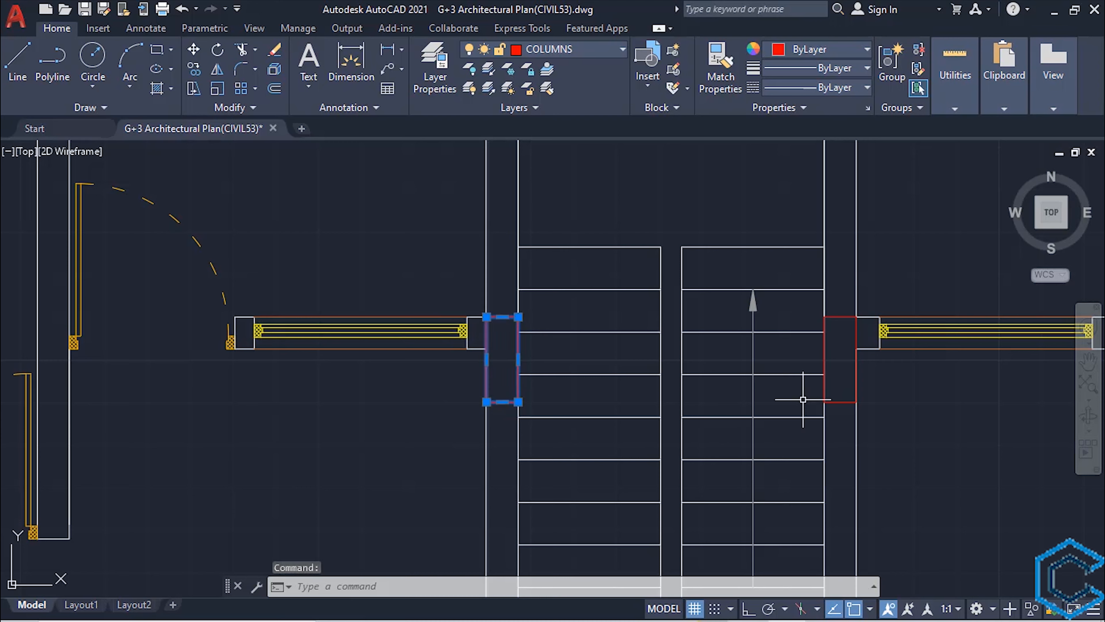
click(838, 404)
text(M)
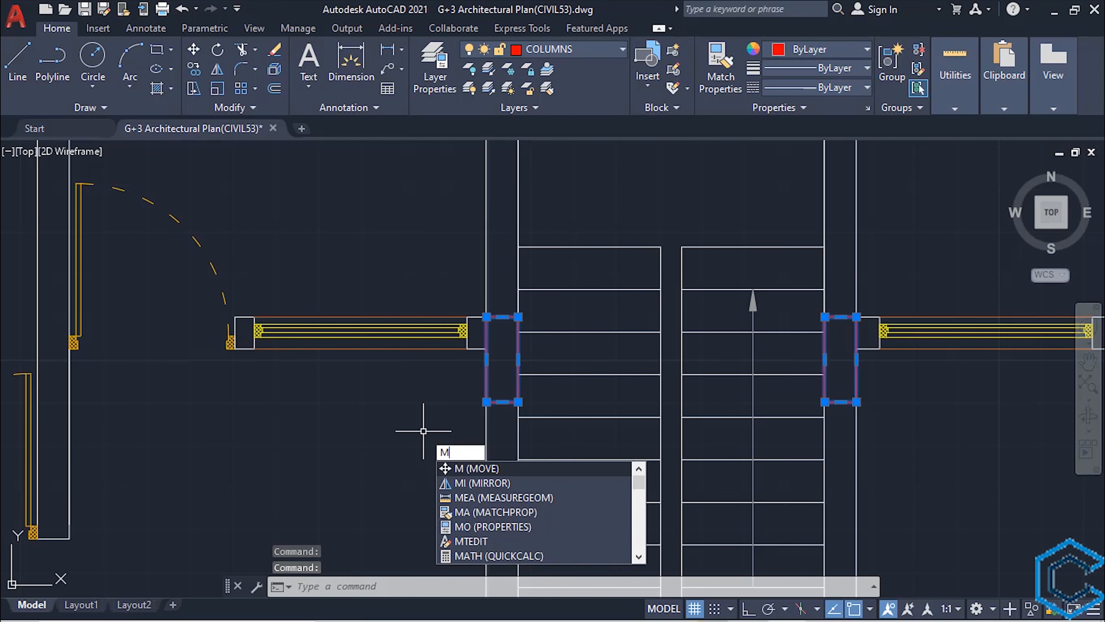
key(Return)
scroll(493, 388, up, 6)
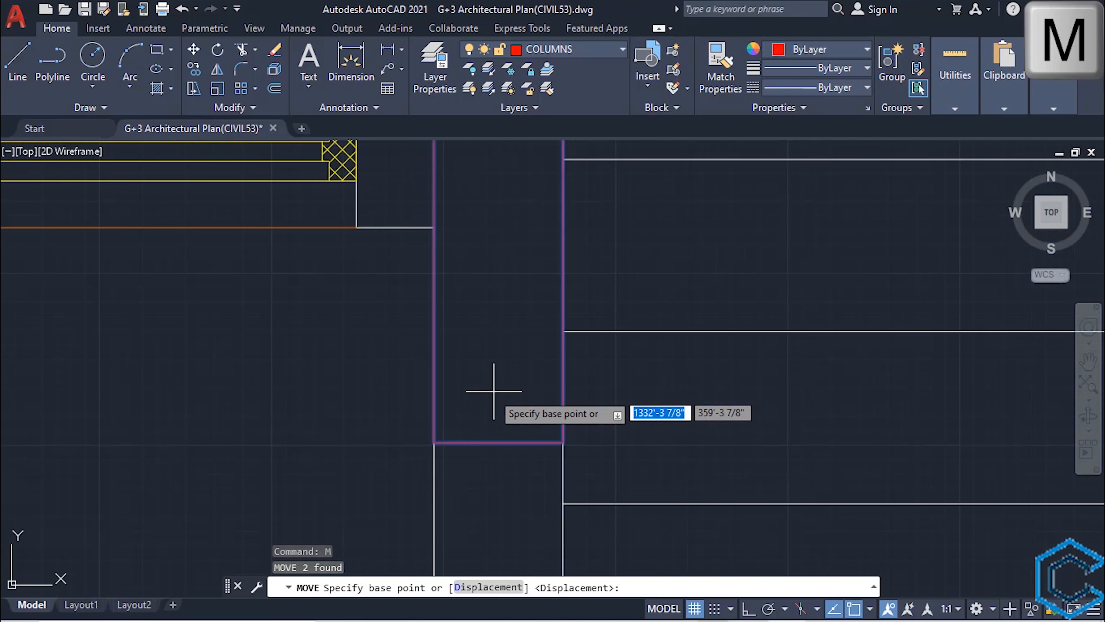
click(435, 442)
middle_drag(434, 370, 456, 518)
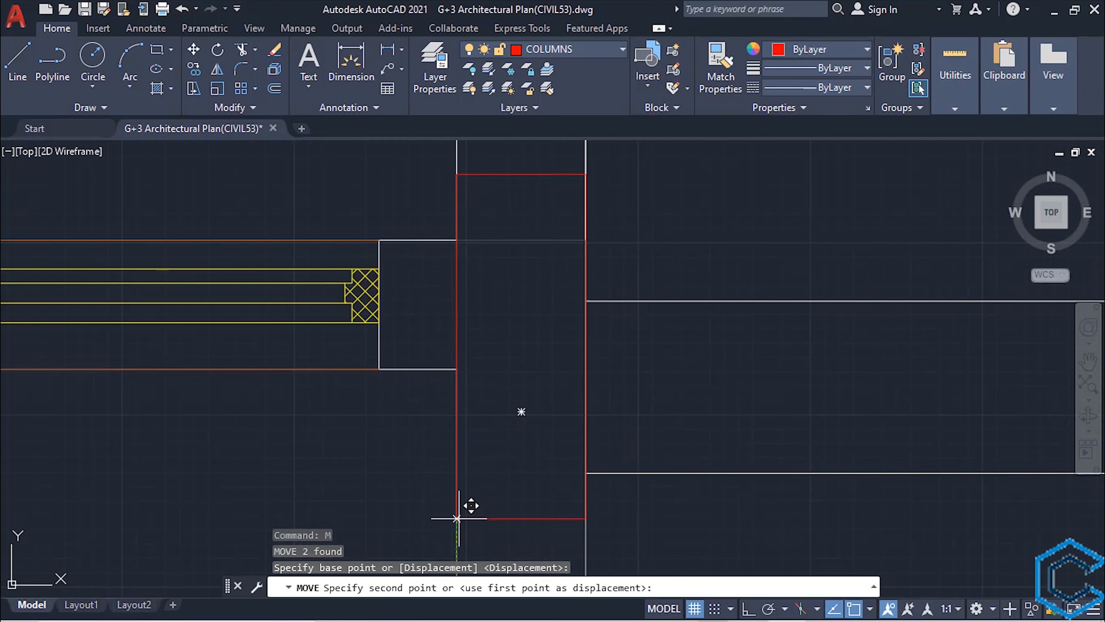
click(466, 370)
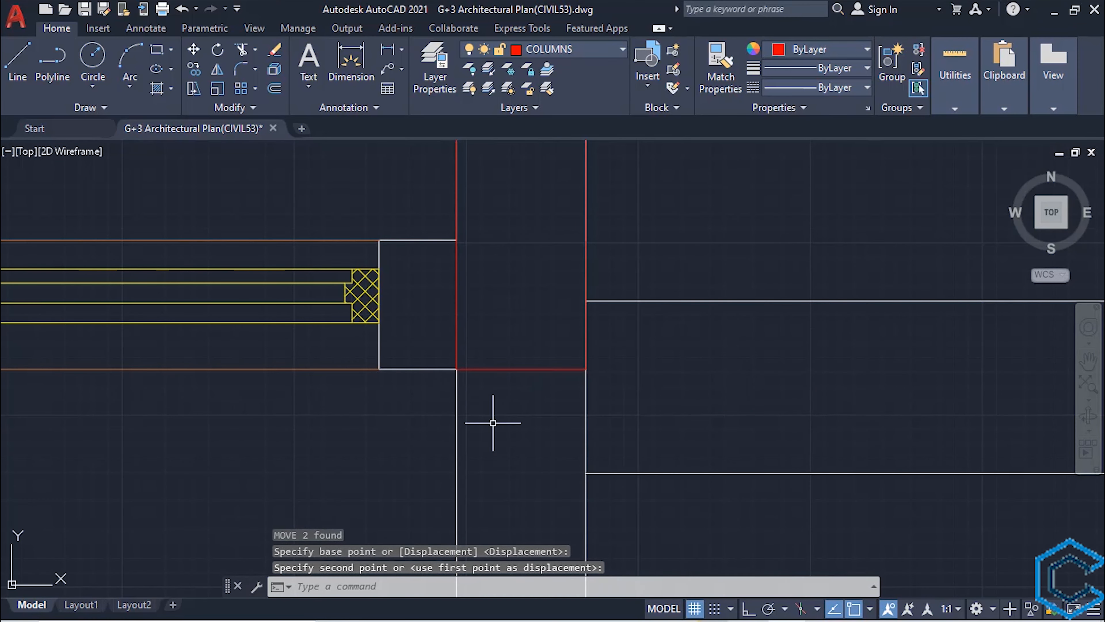
scroll(493, 422, down, 8)
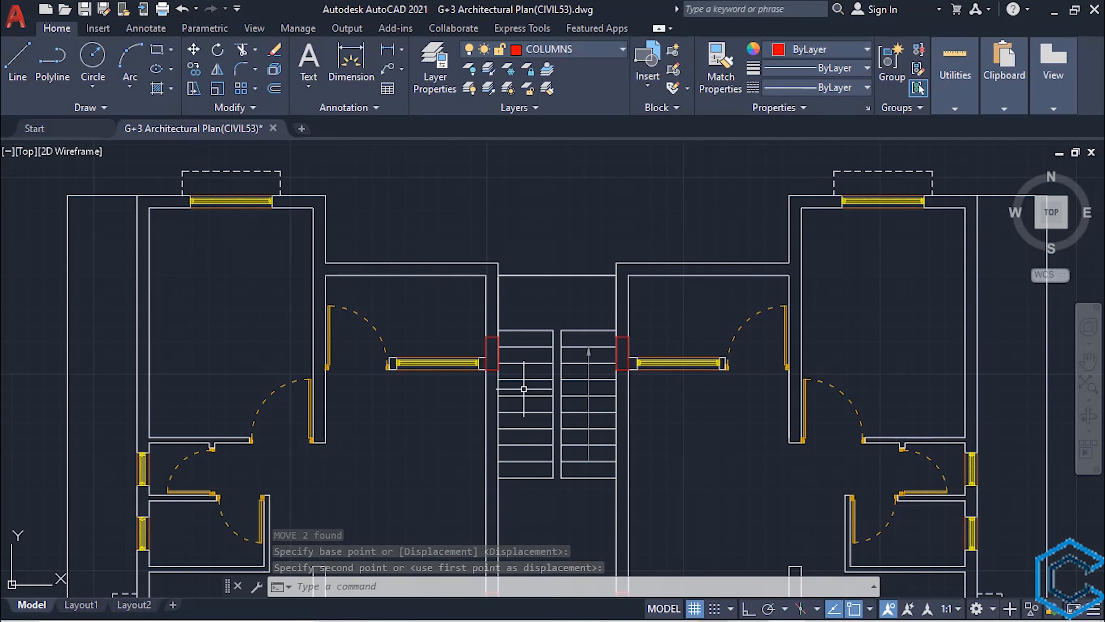
Copy the 9" × 12" column from beside the plan to the outer left corner of the upper-left room's top wall
scroll(523, 389, down, 2)
middle_drag(537, 400, 596, 334)
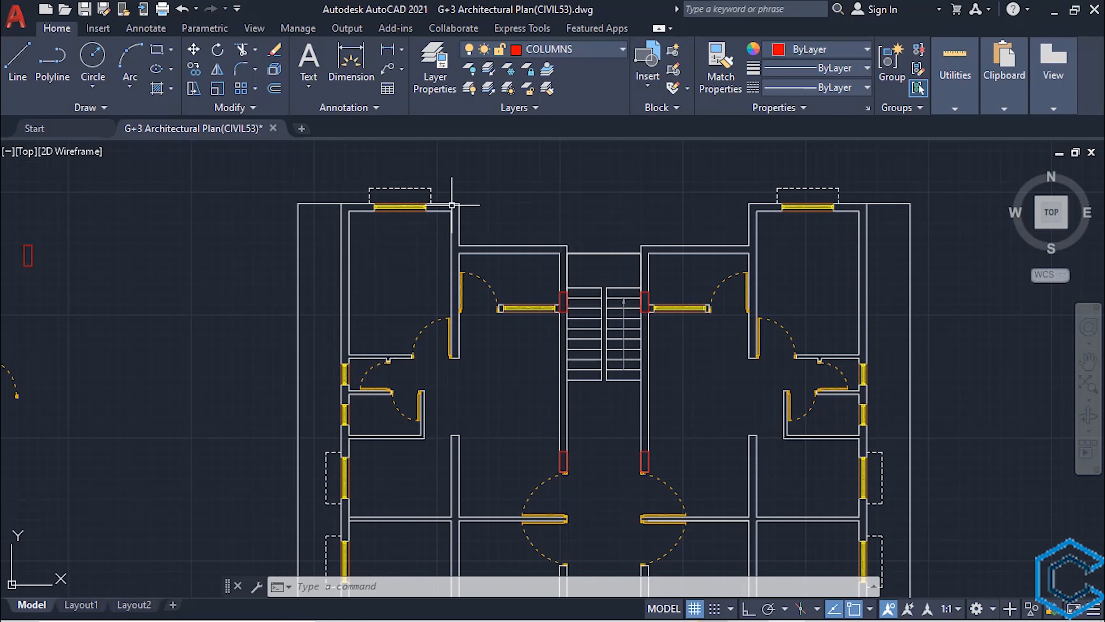
scroll(417, 262, down, 4)
scroll(385, 295, up, 4)
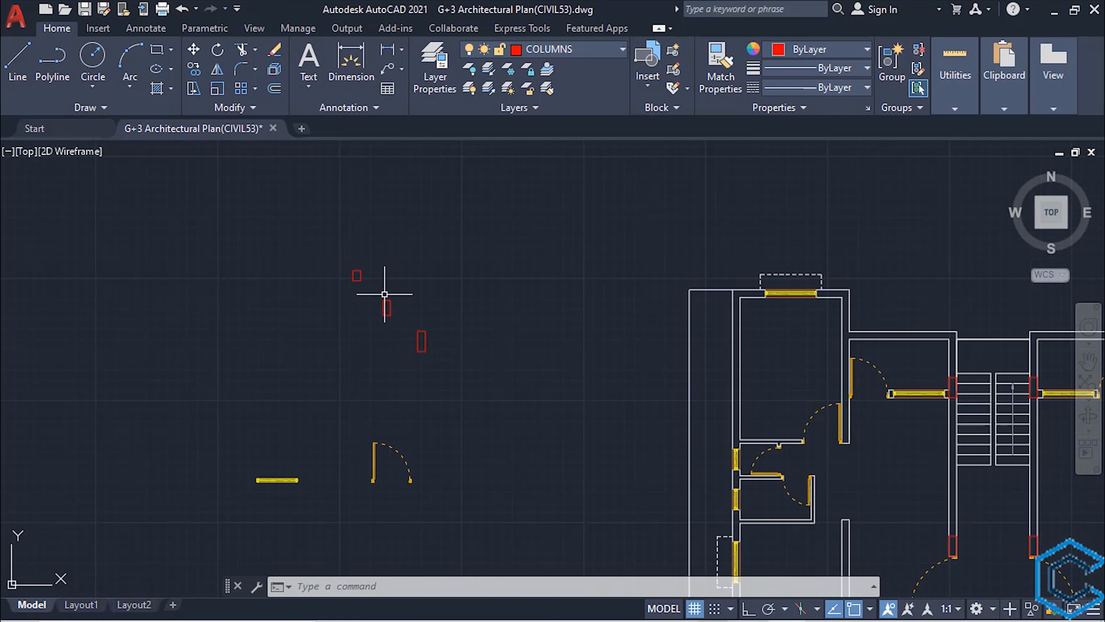
click(381, 246)
click(293, 289)
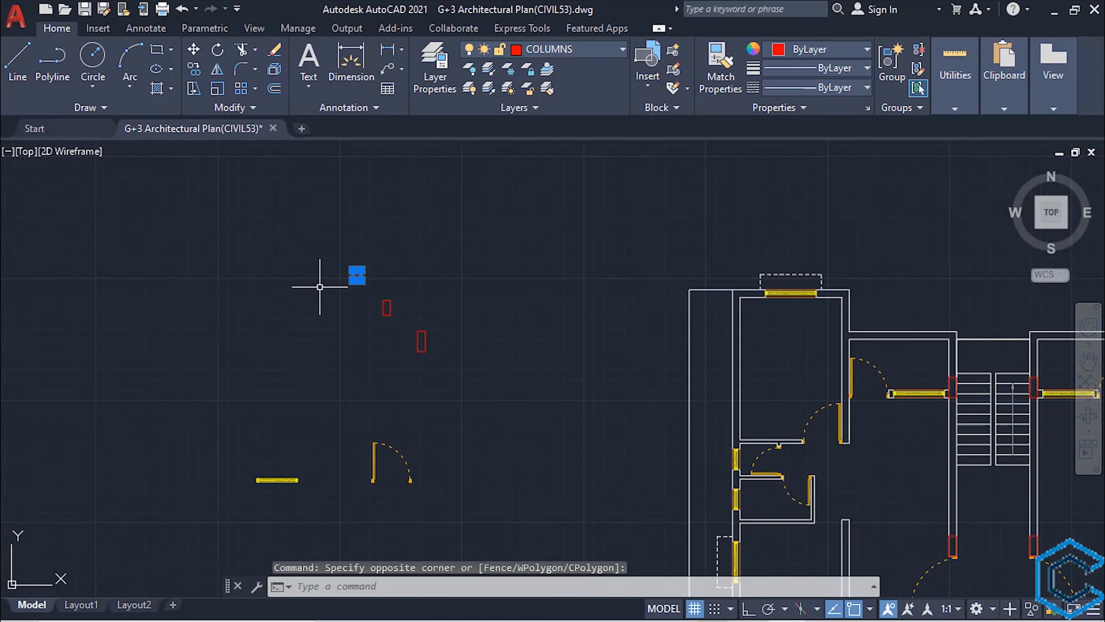
scroll(372, 277, up, 3)
text(CO)
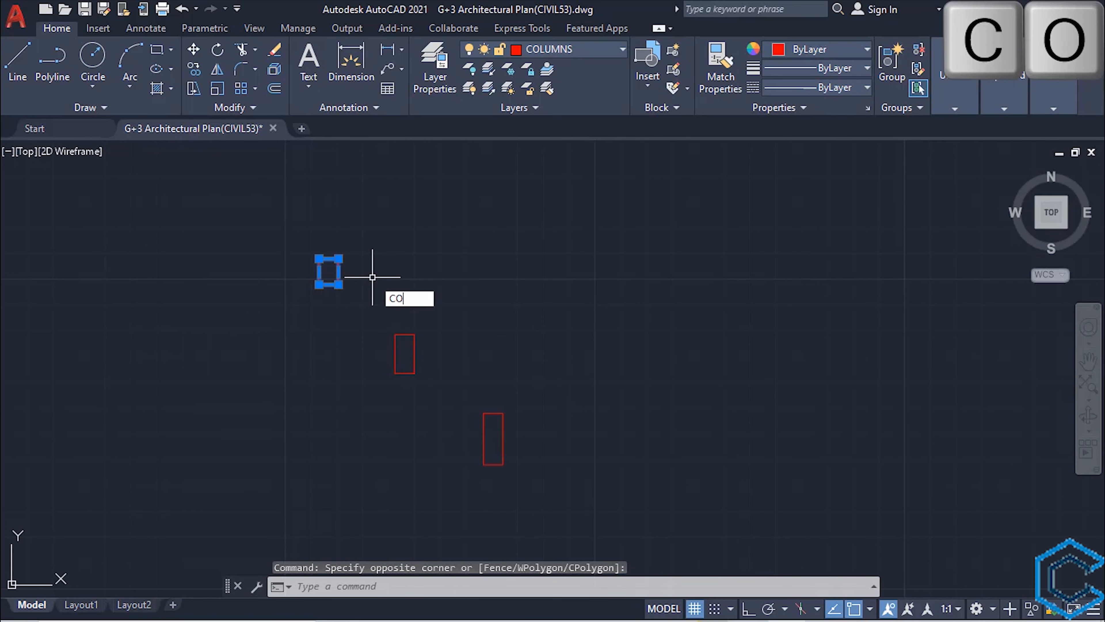
key(Return)
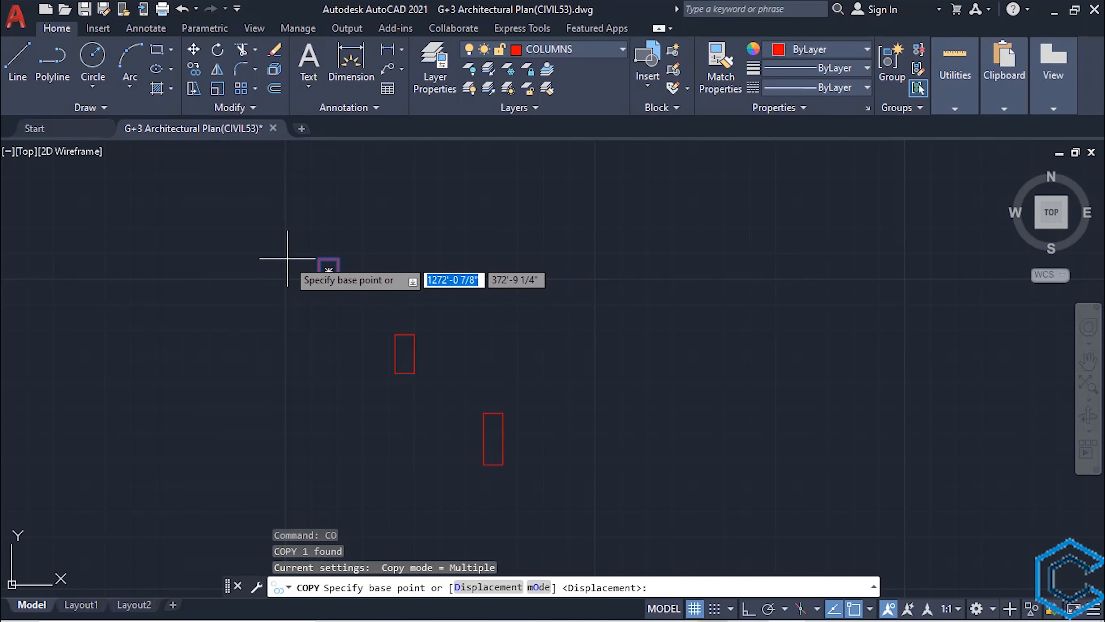
click(319, 258)
scroll(375, 279, down, 4)
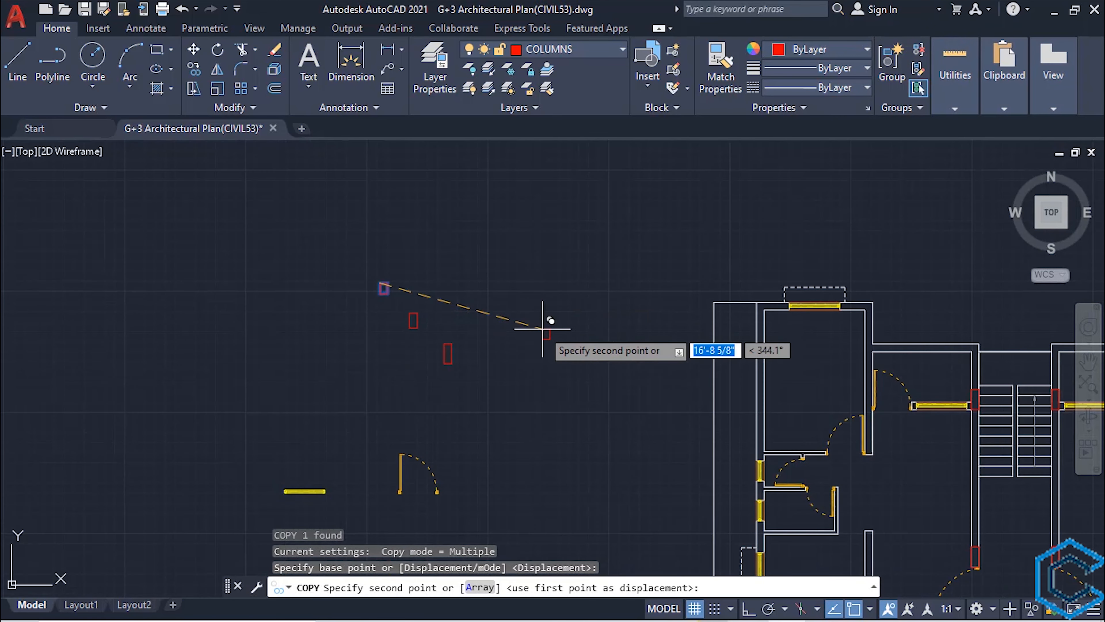
scroll(538, 345, up, 8)
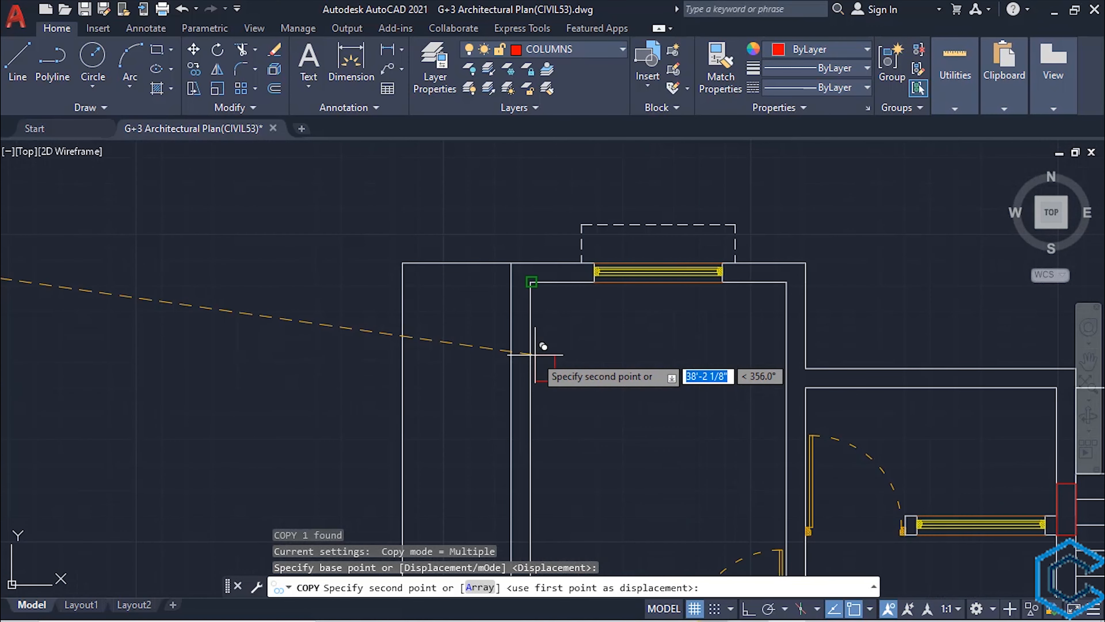
scroll(597, 436, down, 4)
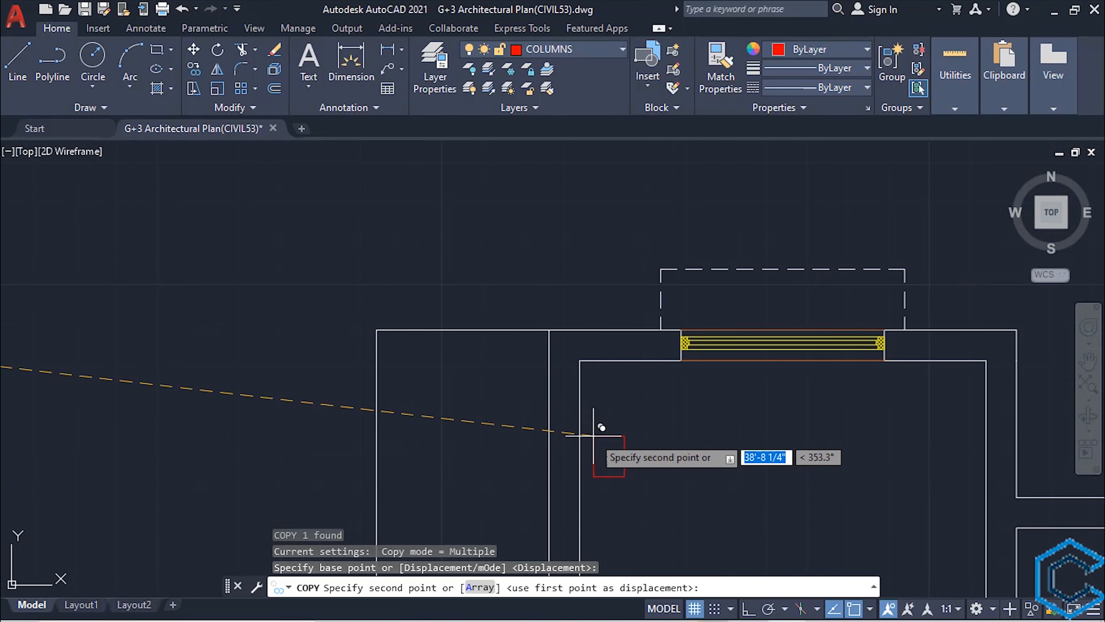
scroll(585, 442, up, 2)
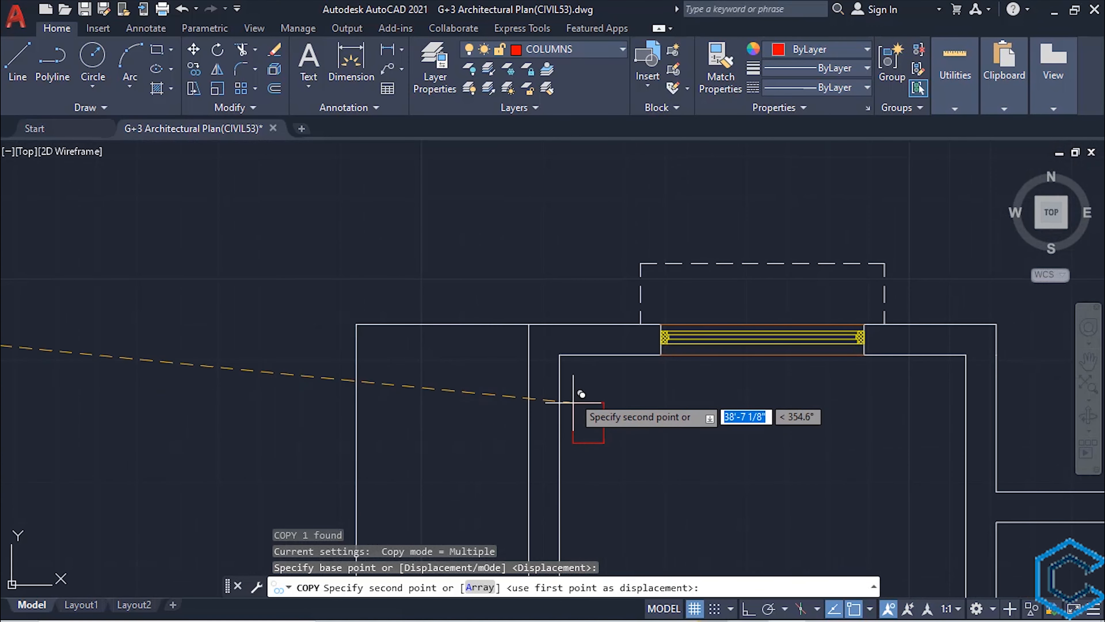
click(529, 325)
Place two more 9" × 12" column copies loosely inside the upper-left room, near its lower-left and upper-right corners
scroll(599, 367, down, 4)
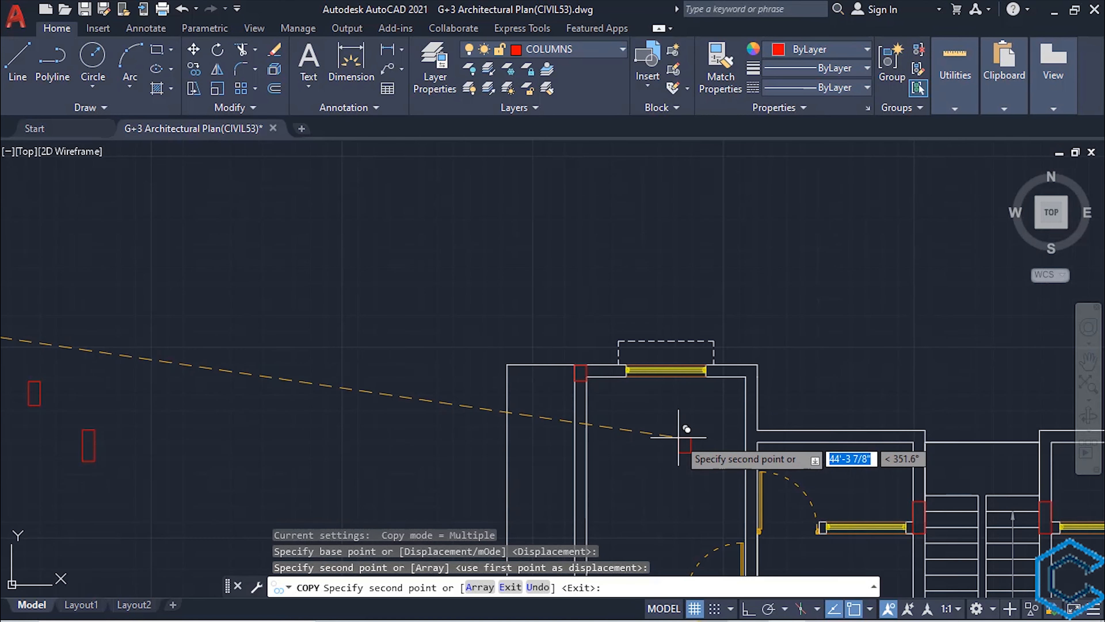
middle_drag(684, 424, 637, 289)
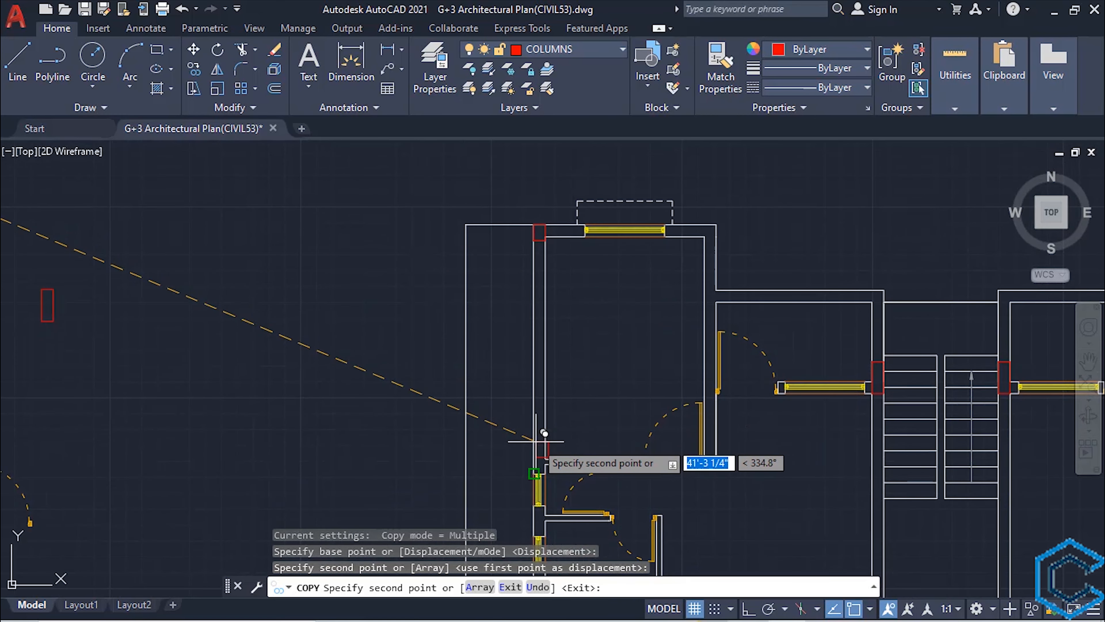
scroll(544, 432, up, 2)
click(568, 420)
middle_drag(617, 393, 520, 524)
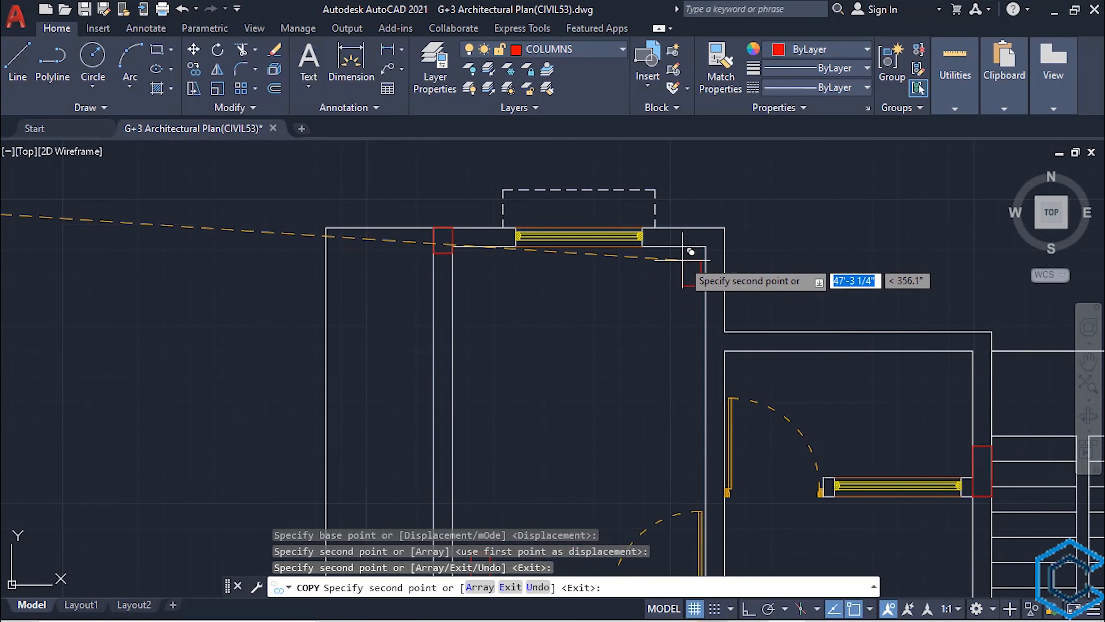
click(691, 253)
key(Escape)
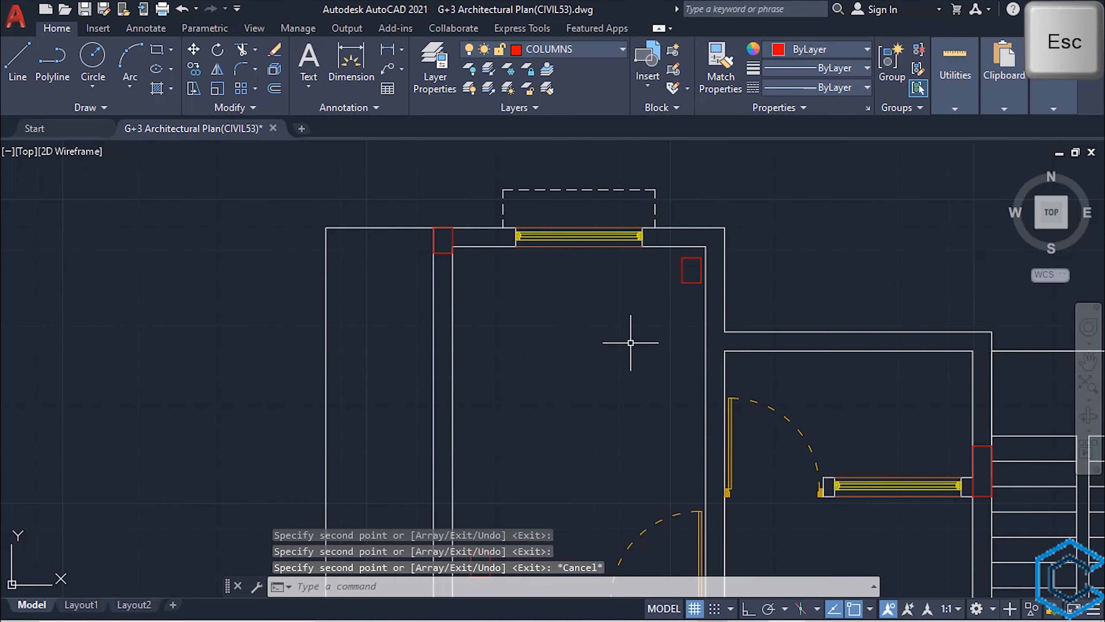
Move the loose upper-right column so its top right corner meets the outer wall corner of the upper-left room
click(681, 267)
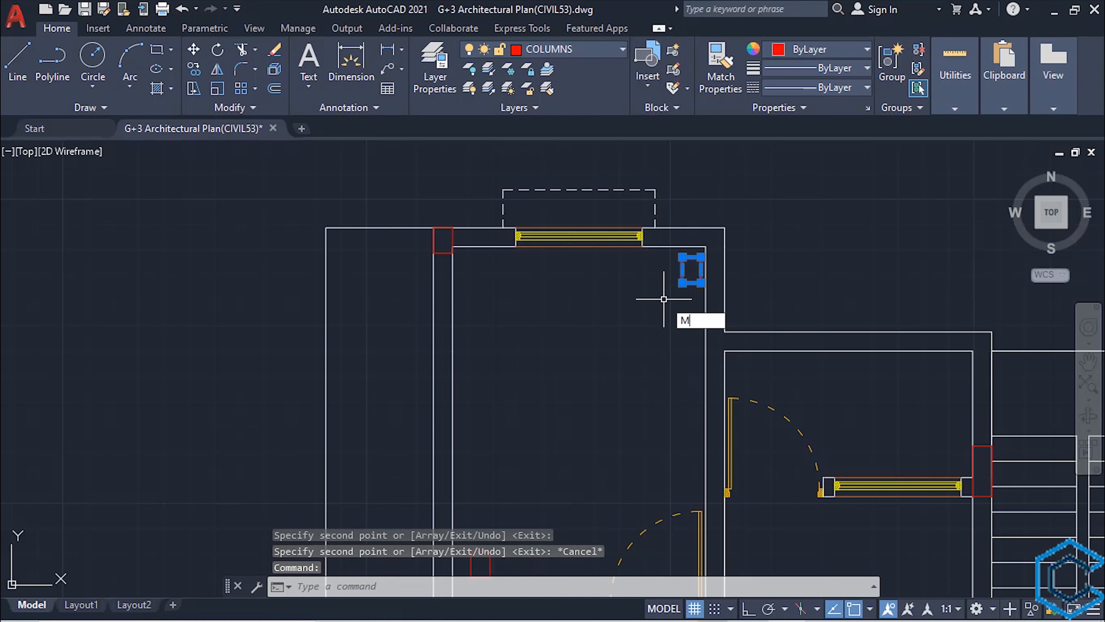
text(M)
key(Return)
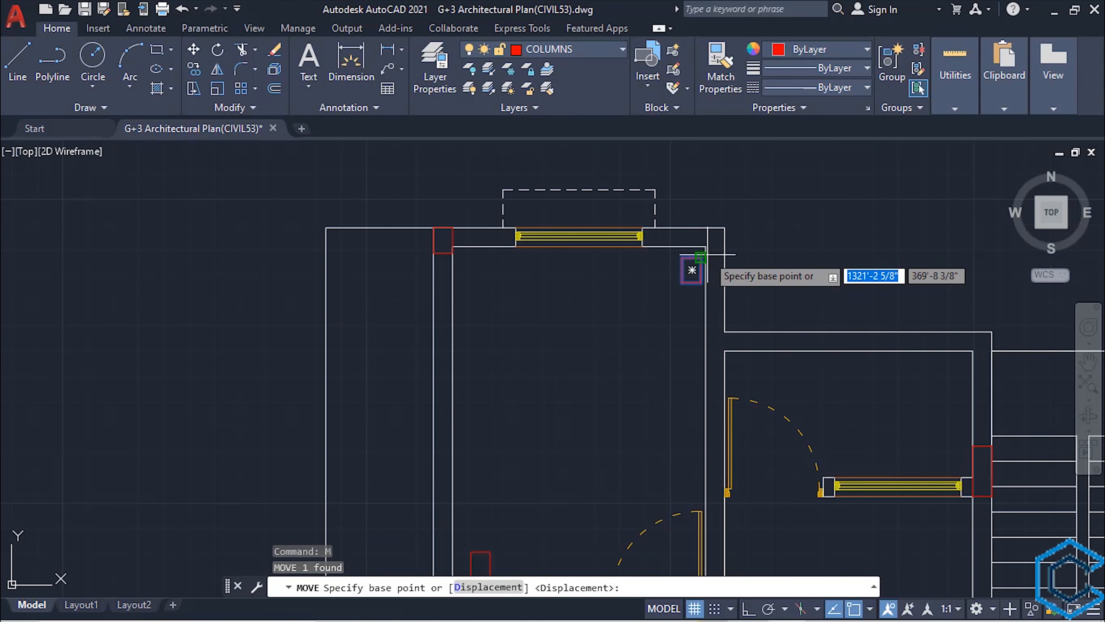
click(700, 256)
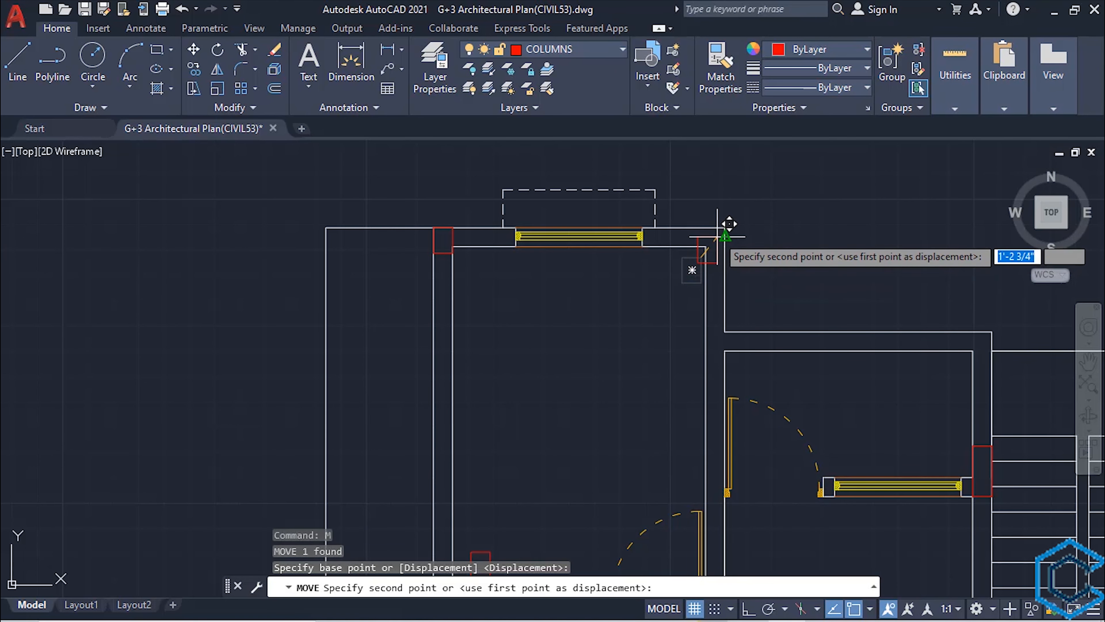
click(731, 221)
Move the loose lower-left column into the room's left wall so its bottom edge sits on the upper end of the toilet window
scroll(661, 312, down, 2)
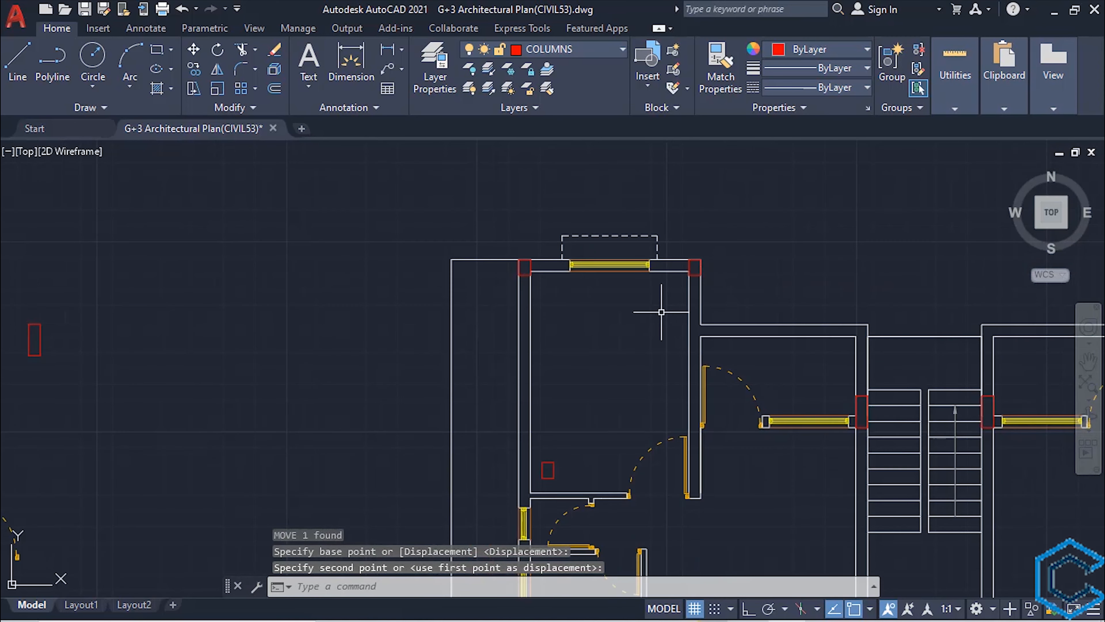
middle_drag(661, 366, 733, 249)
scroll(648, 331, up, 2)
click(617, 368)
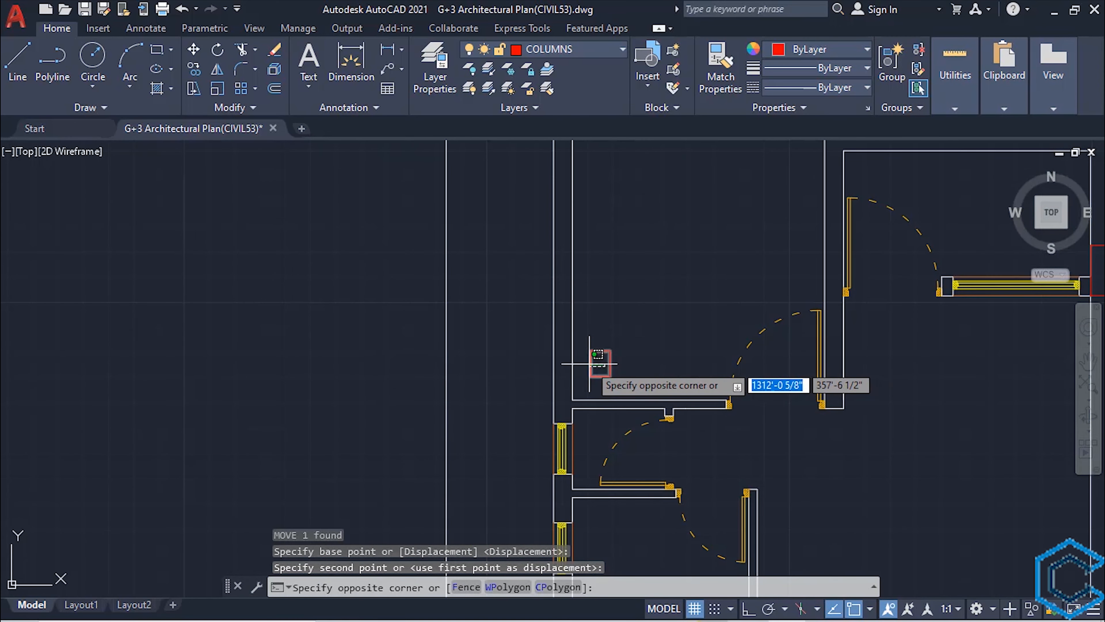
click(592, 364)
text(M)
key(Return)
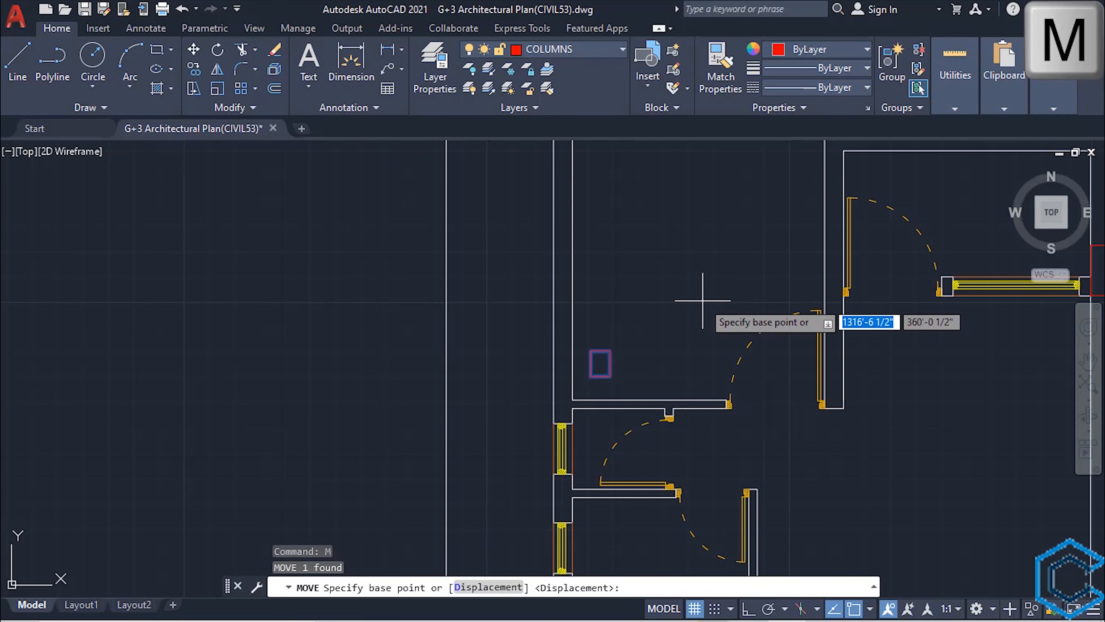
click(591, 375)
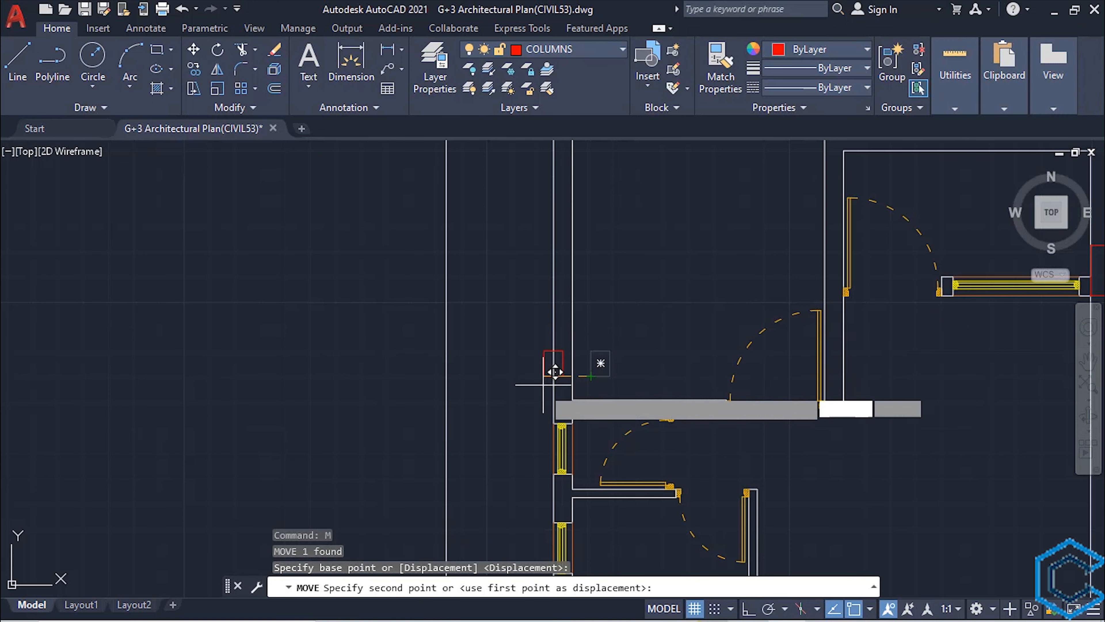
scroll(562, 392, up, 3)
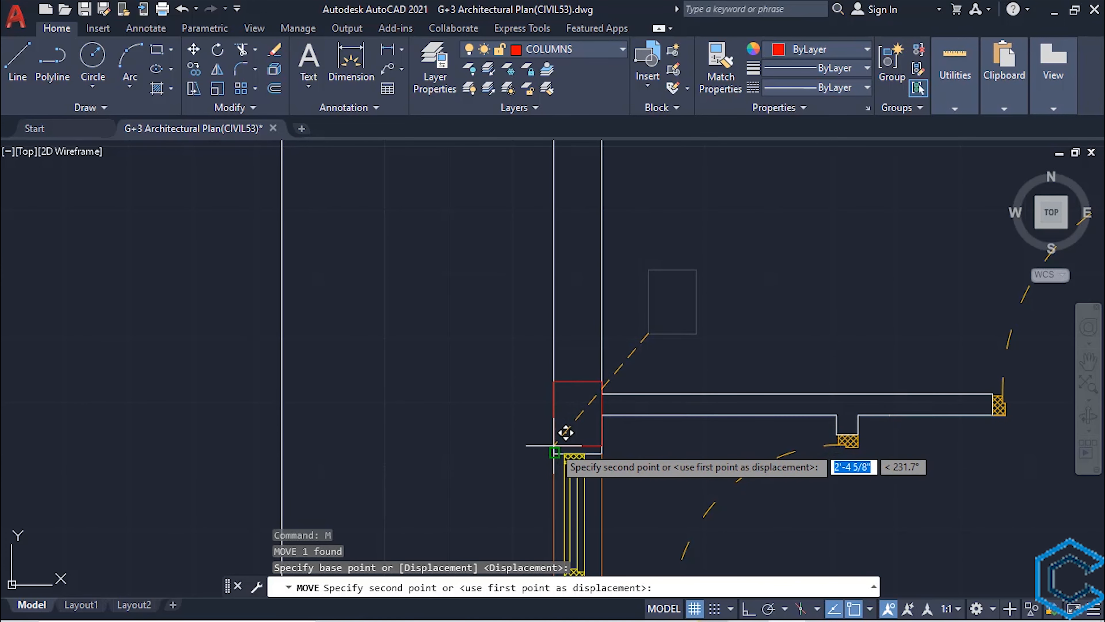
click(564, 442)
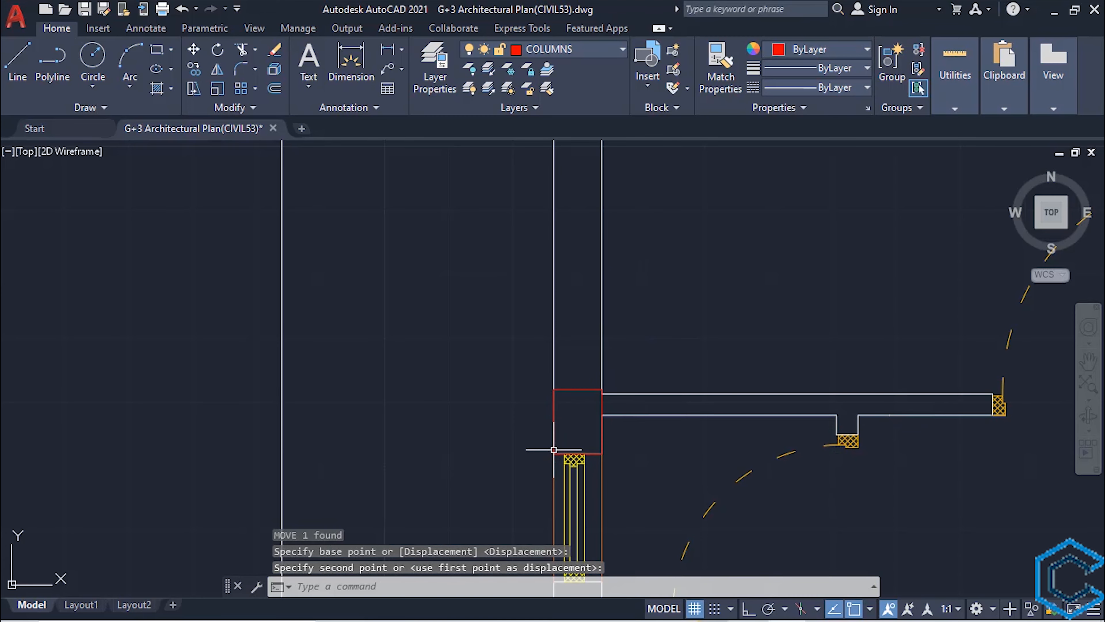
Copy the 9" × 24" column to the lower end of the upper-left room's right wall, matching their bottom right corners
scroll(641, 407, down, 5)
middle_drag(685, 378, 607, 378)
scroll(575, 402, down, 3)
scroll(649, 390, up, 3)
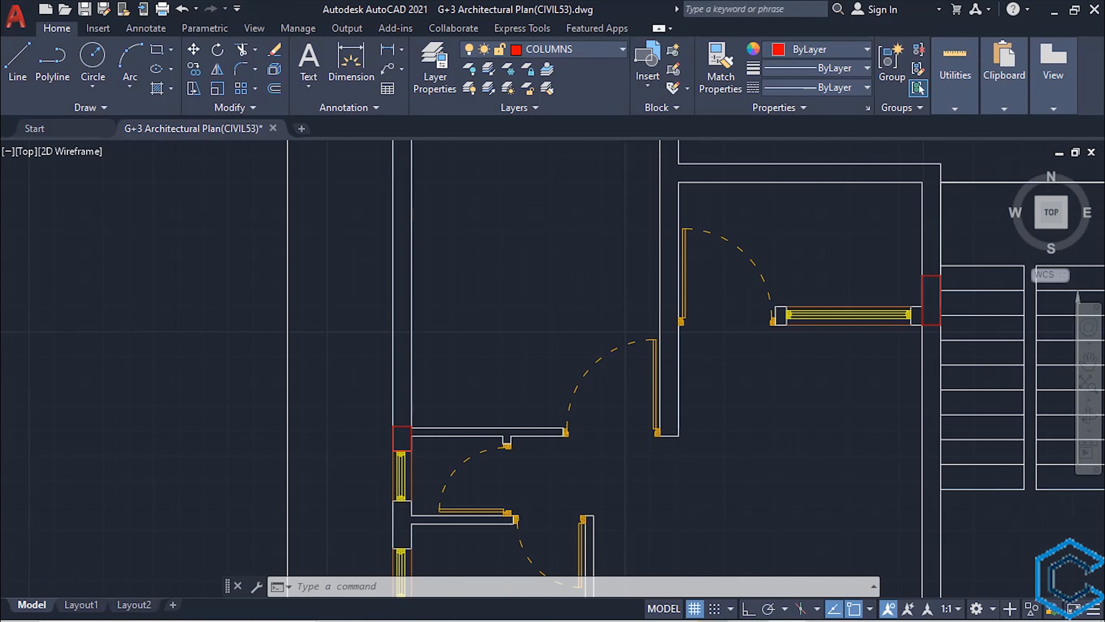
scroll(665, 429, down, 3)
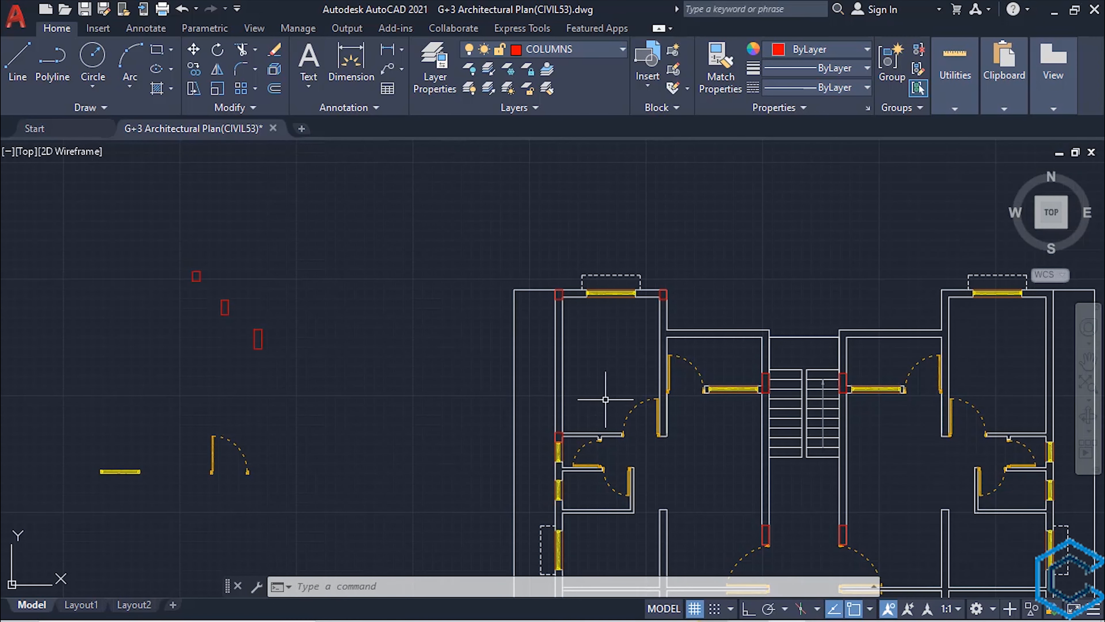
middle_drag(605, 400, 639, 367)
click(393, 282)
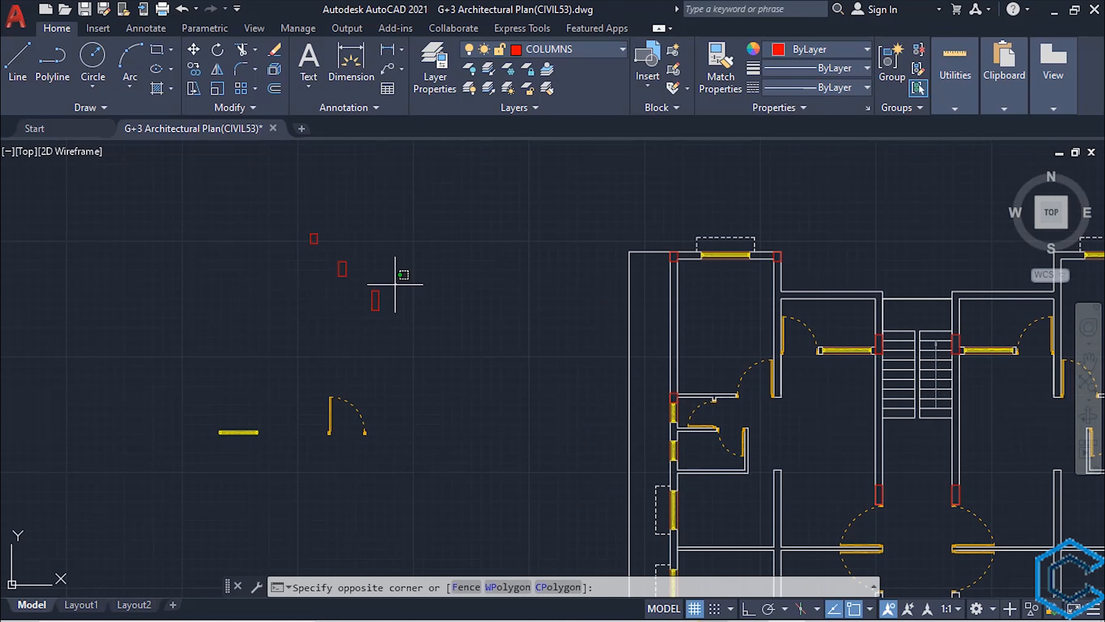
click(365, 341)
text(CO)
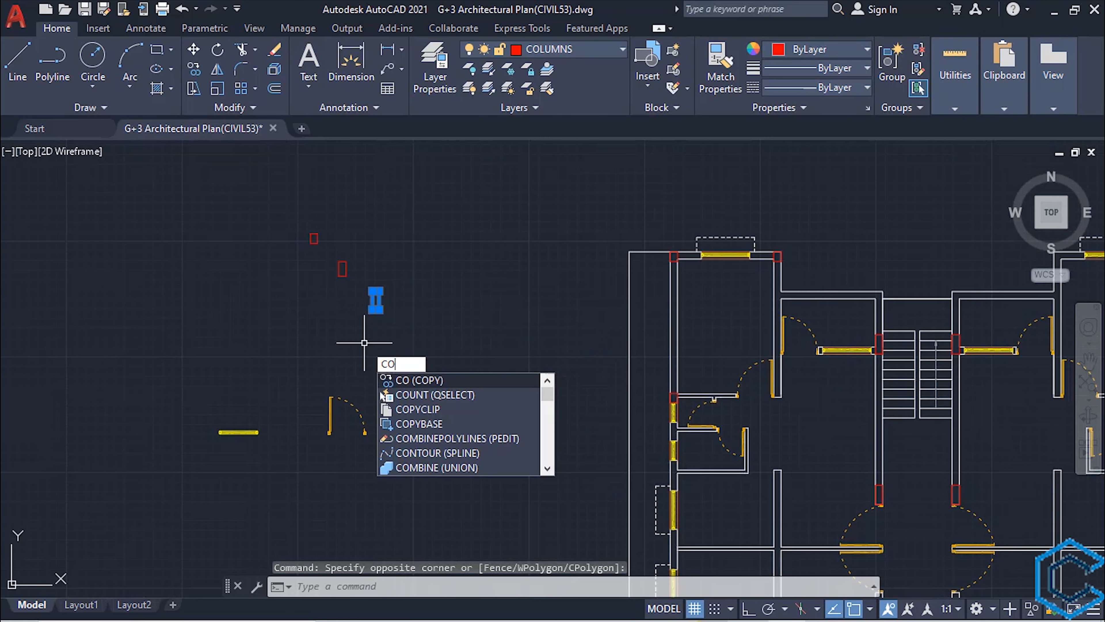
key(Return)
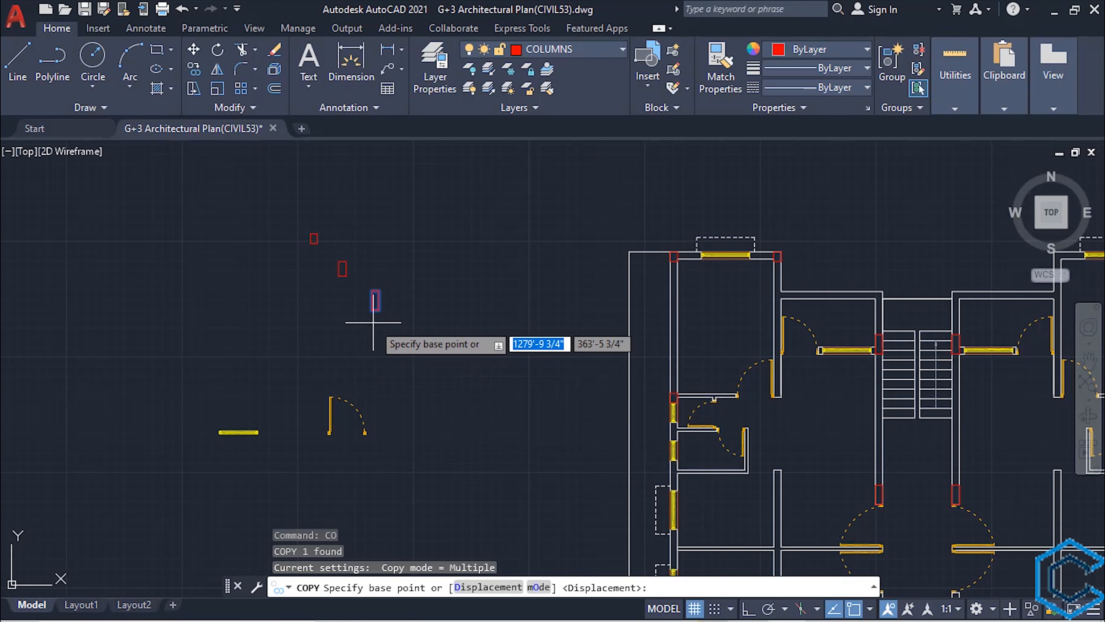
scroll(377, 308, up, 4)
click(377, 307)
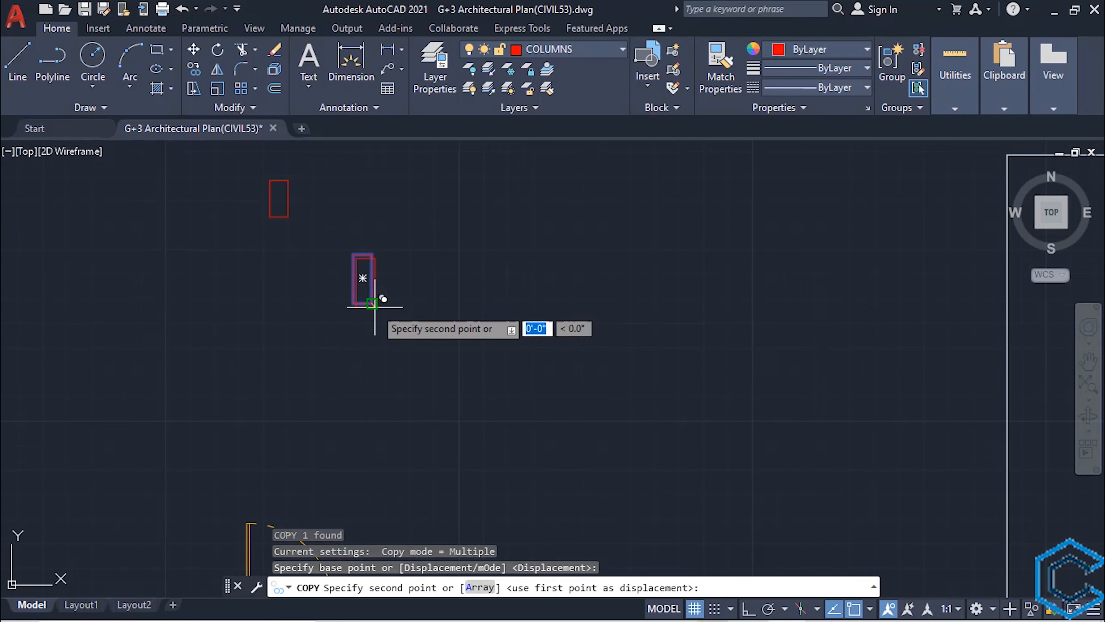
scroll(320, 333, up, 4)
scroll(548, 340, up, 4)
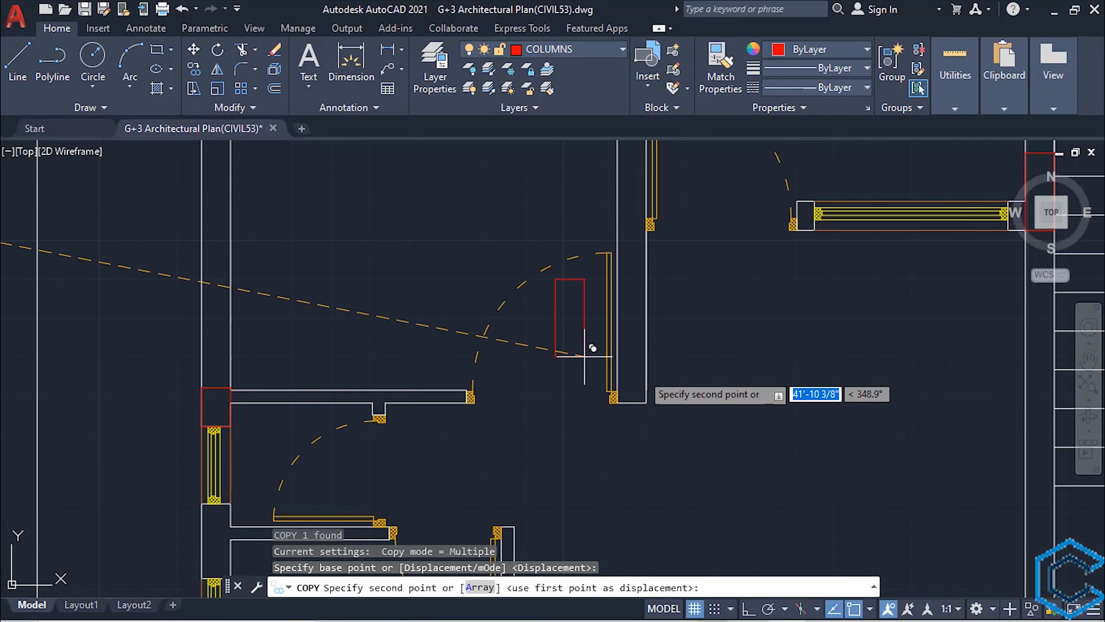
click(646, 402)
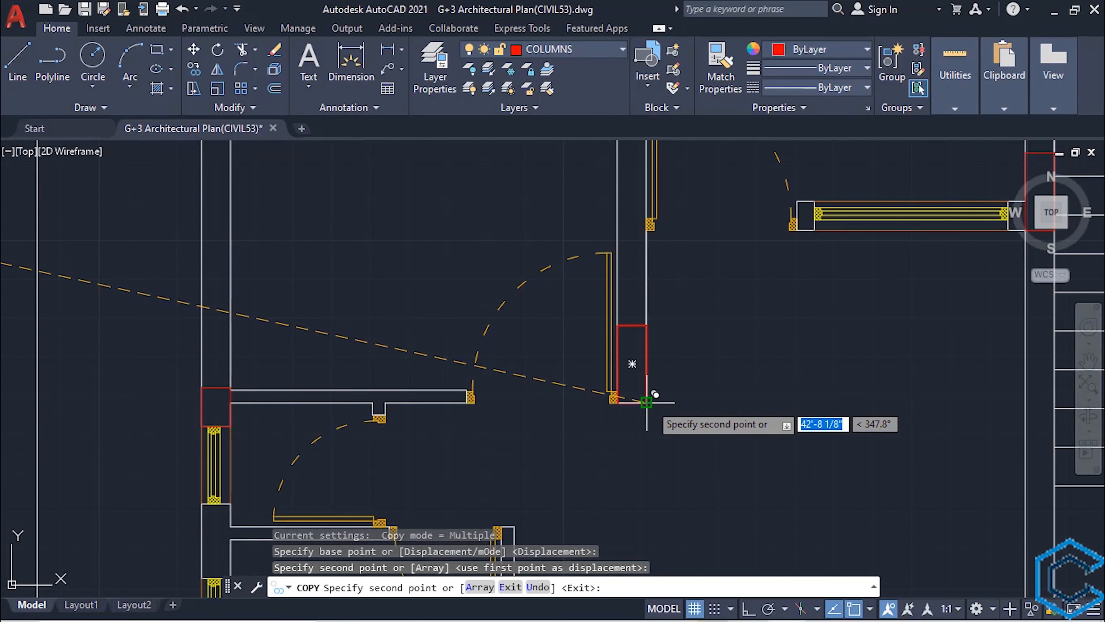
scroll(627, 396, down, 4)
key(Escape)
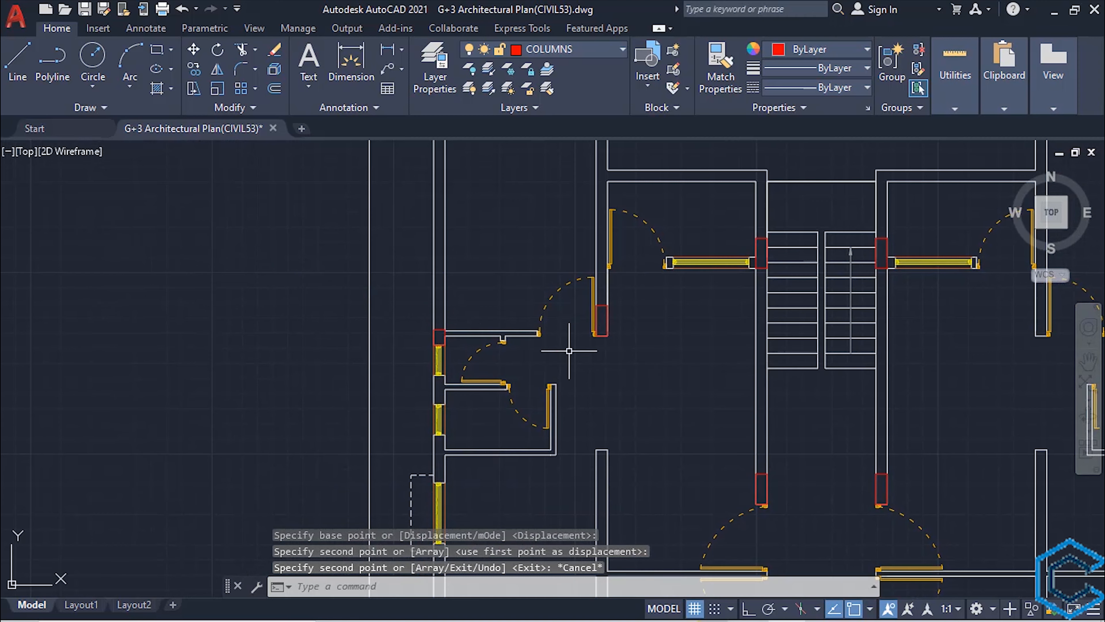
Copy the 9" × 12" column into the outer left wall, aligning its top left corner with the upper face of the toilet's lower wall
scroll(567, 353, down, 3)
scroll(592, 361, up, 2)
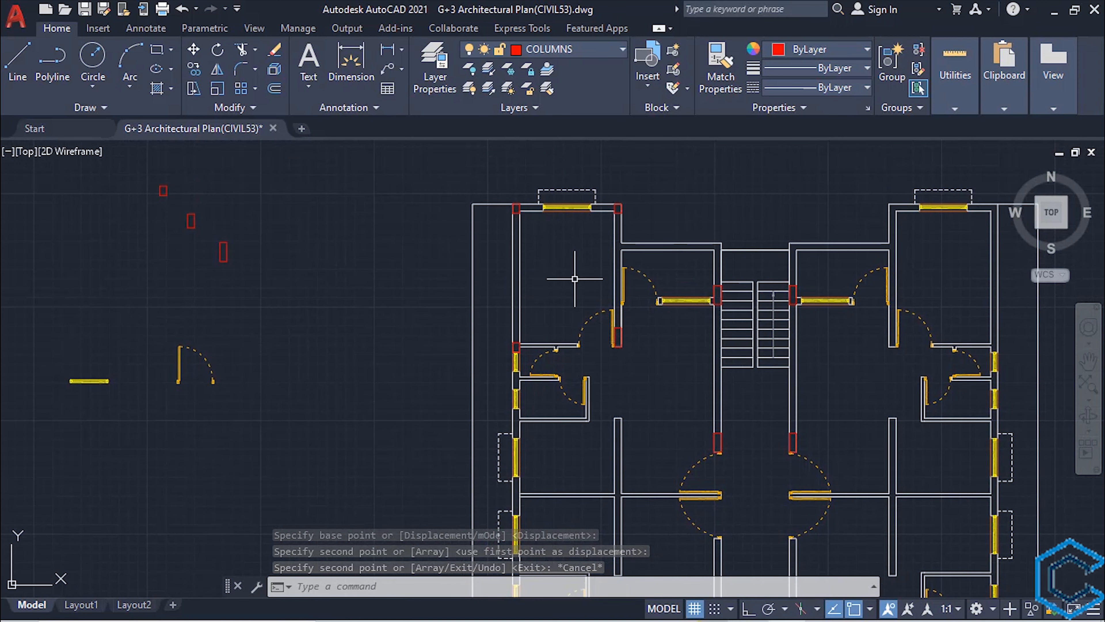
middle_drag(594, 333, 578, 258)
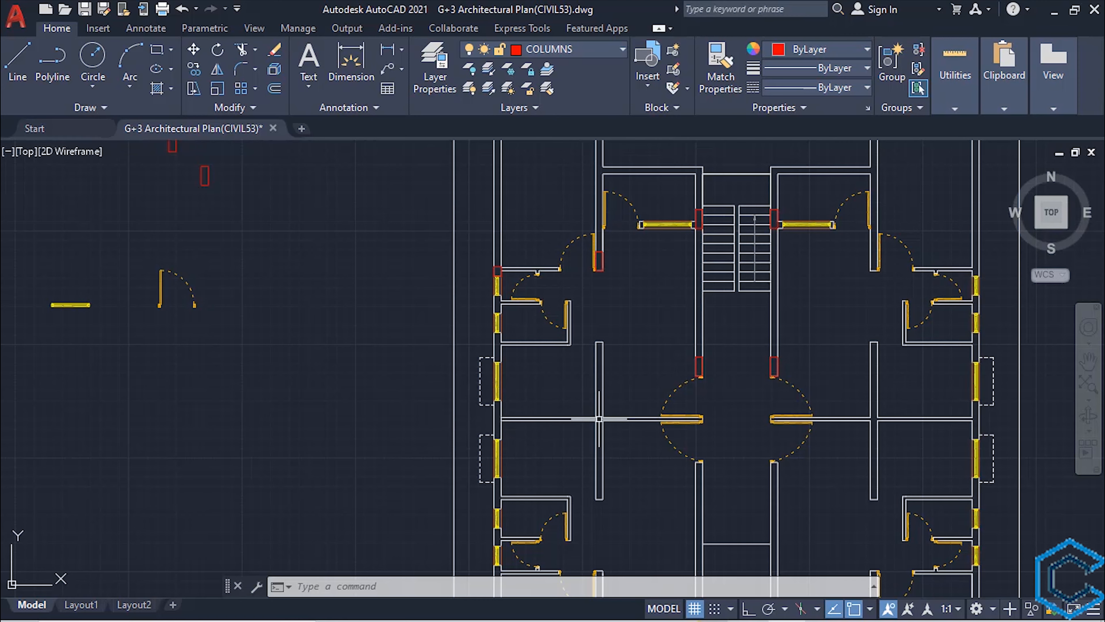
scroll(604, 424, down, 2)
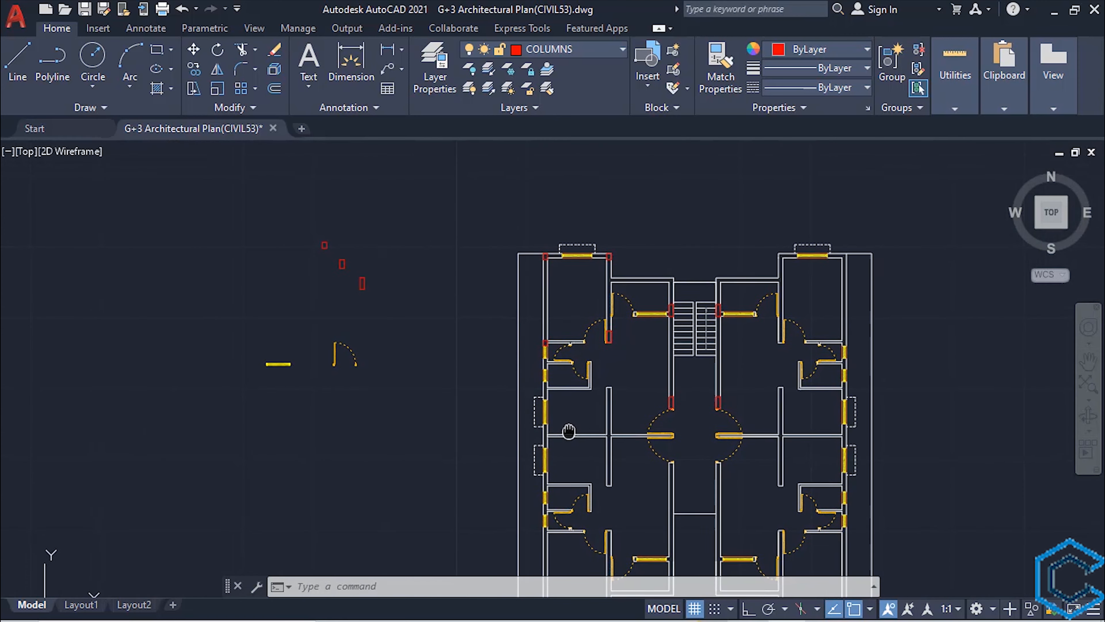
scroll(436, 344, up, 2)
middle_drag(351, 304, 412, 351)
click(343, 214)
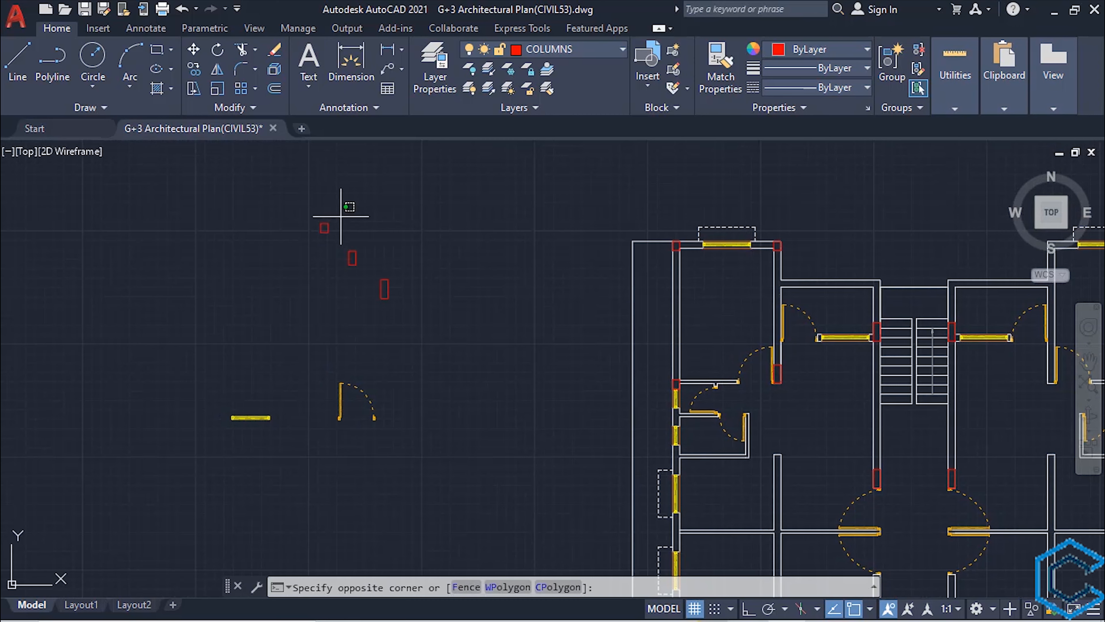
click(289, 243)
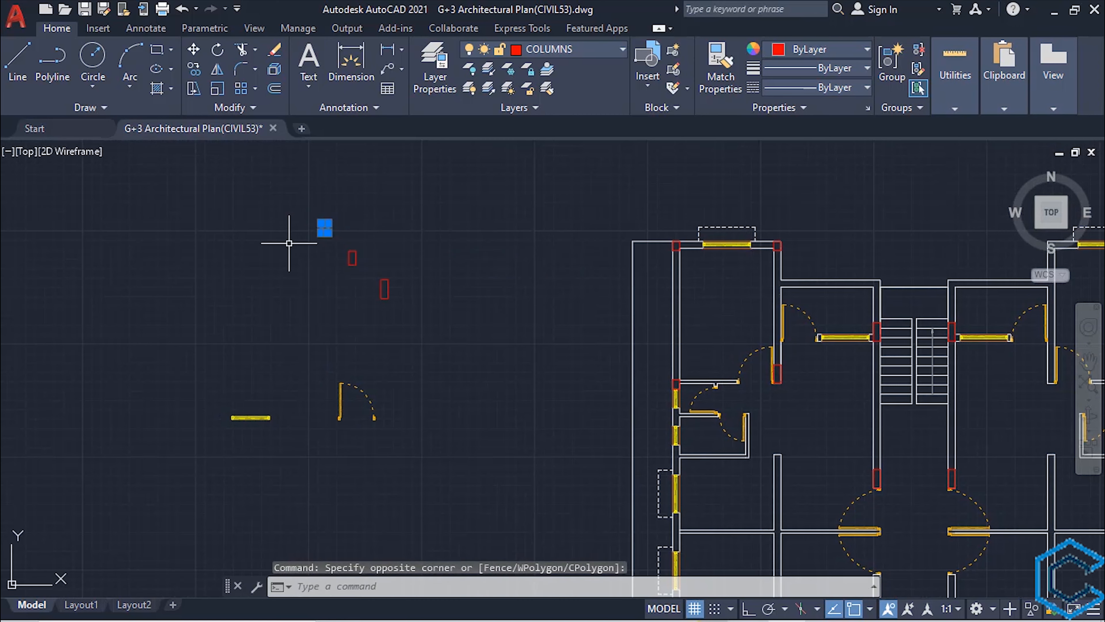
text(CO)
key(Return)
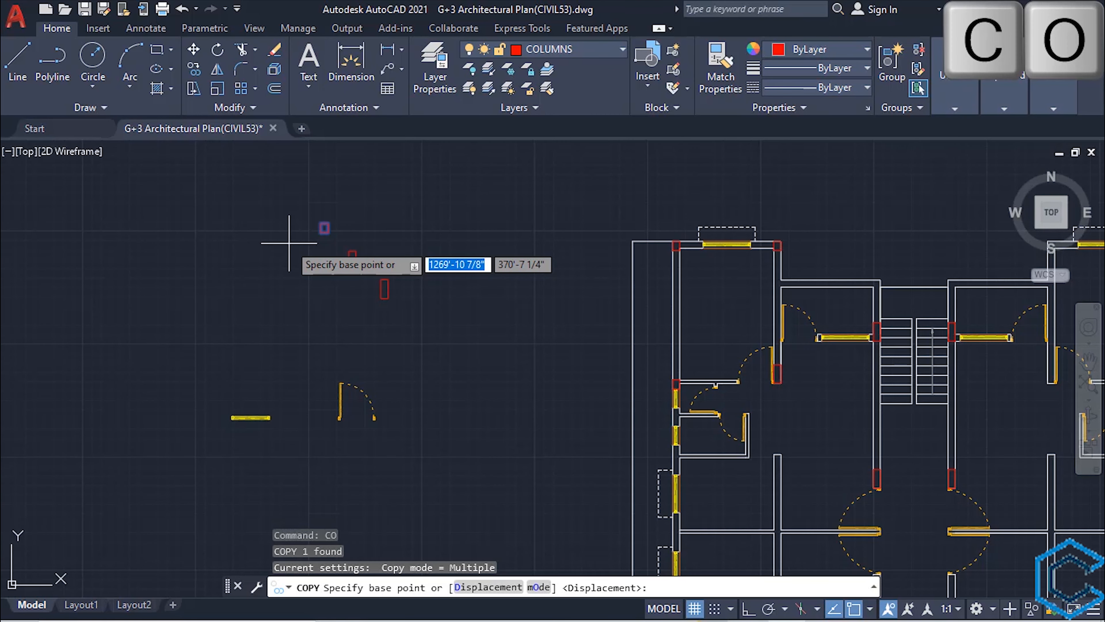
scroll(311, 245, up, 4)
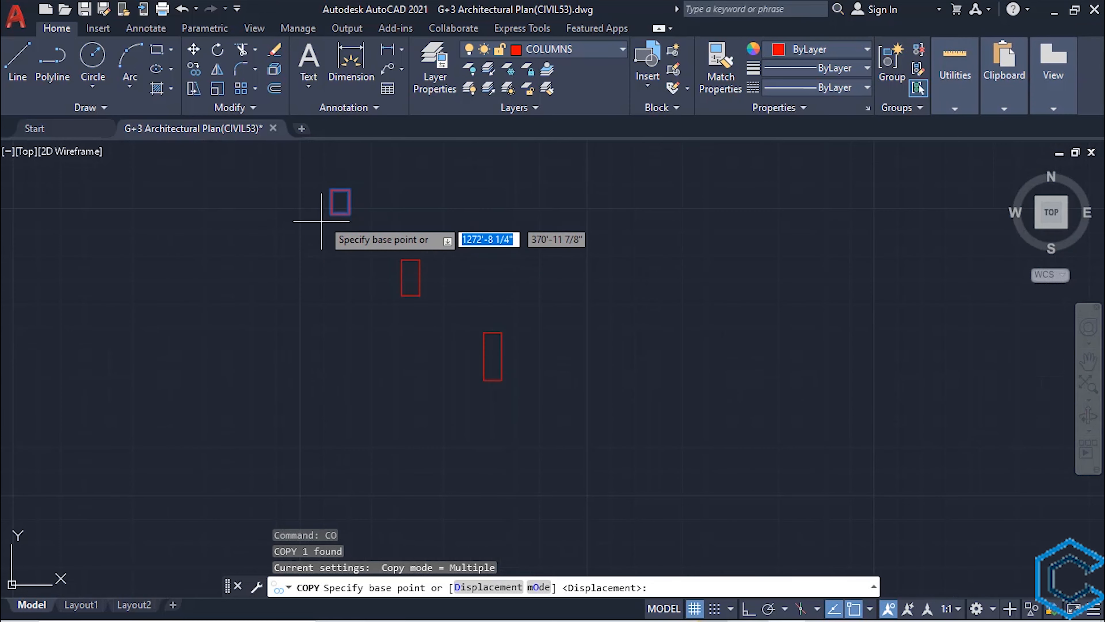
click(331, 189)
scroll(608, 338, down, 4)
middle_drag(688, 383, 445, 254)
middle_drag(657, 395, 626, 362)
scroll(608, 355, up, 5)
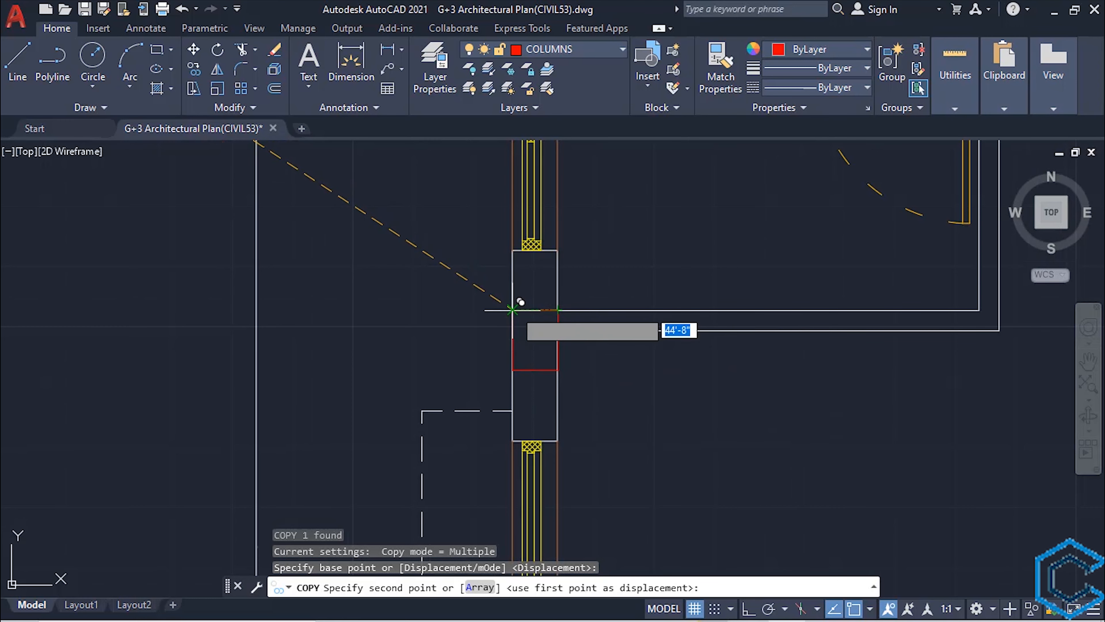
click(512, 310)
scroll(565, 331, down, 4)
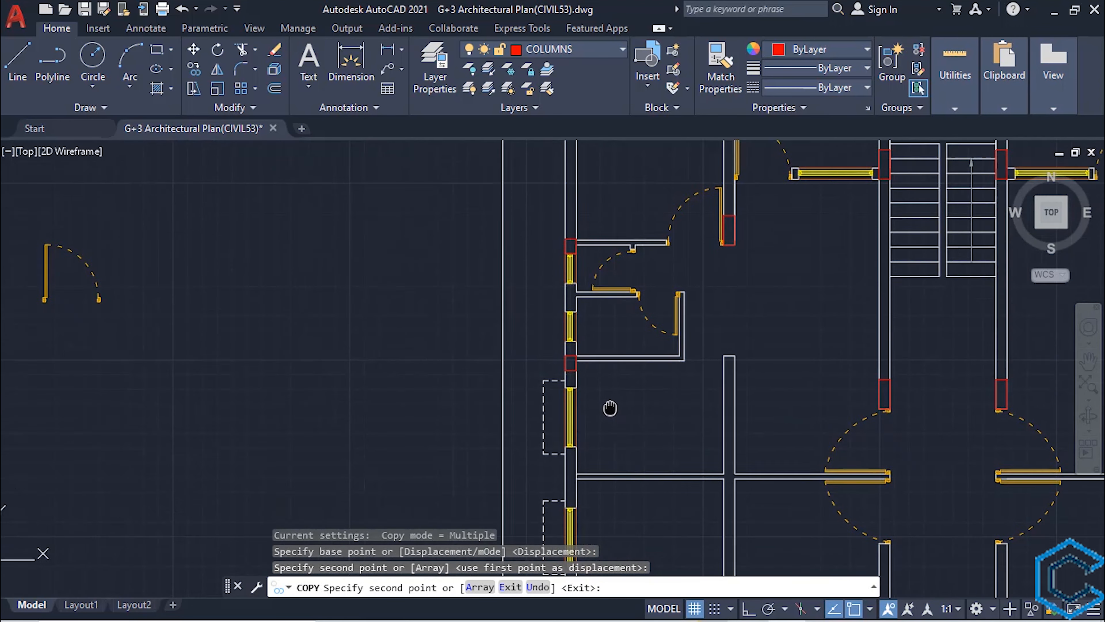
key(Escape)
Copy the 9" × 18" column into the outer left wall, matching its bottom right corner to the lower face of the horizontal wall between the two left flats
scroll(593, 339, down, 5)
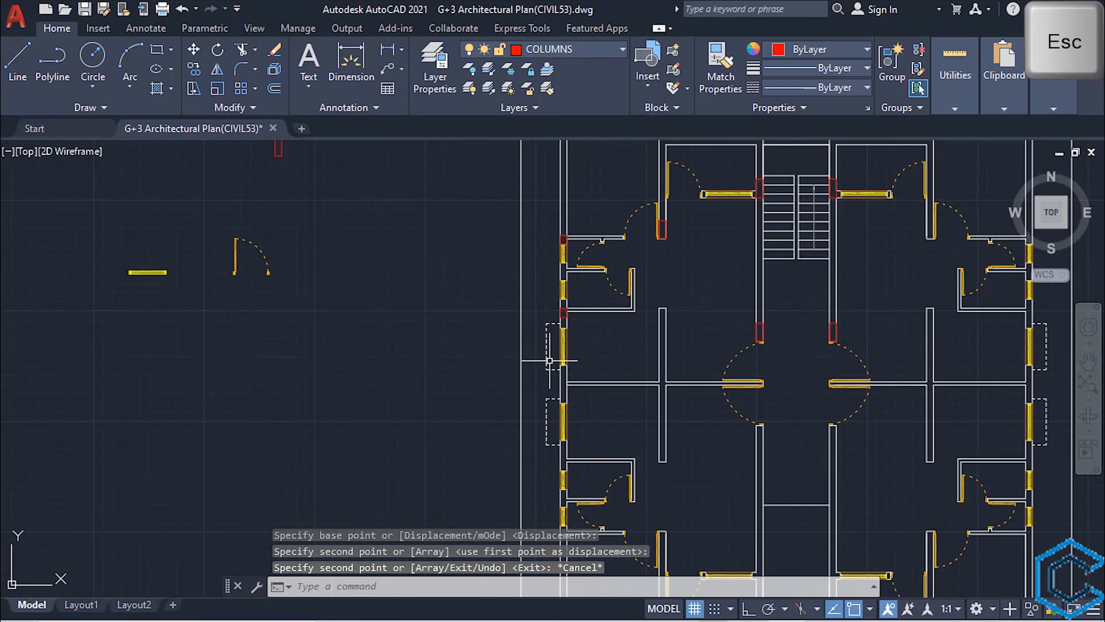
click(396, 247)
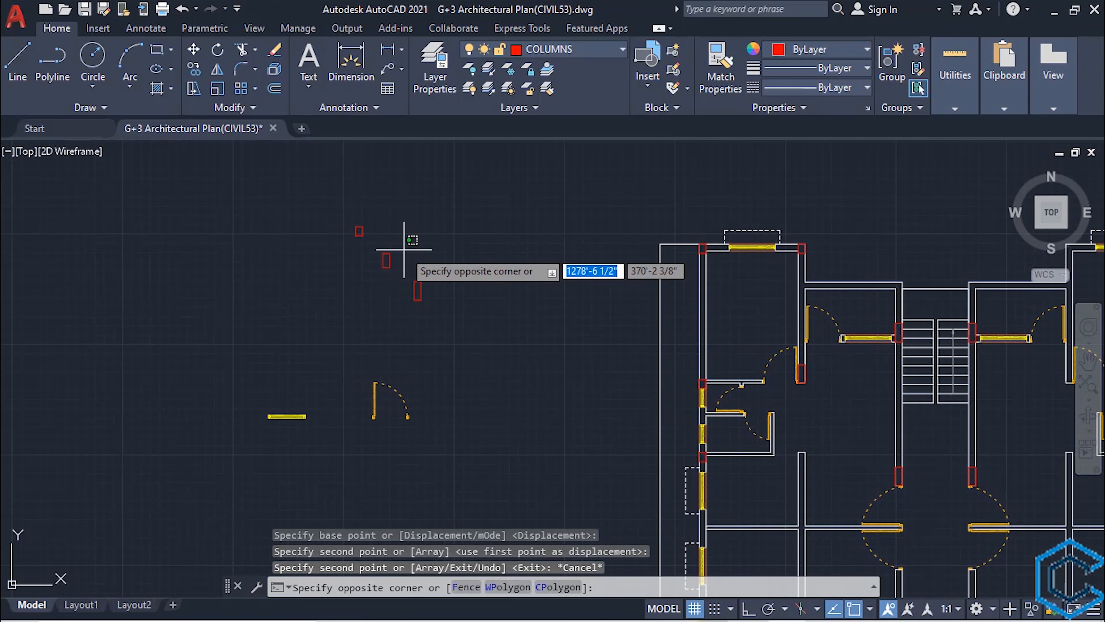
click(344, 283)
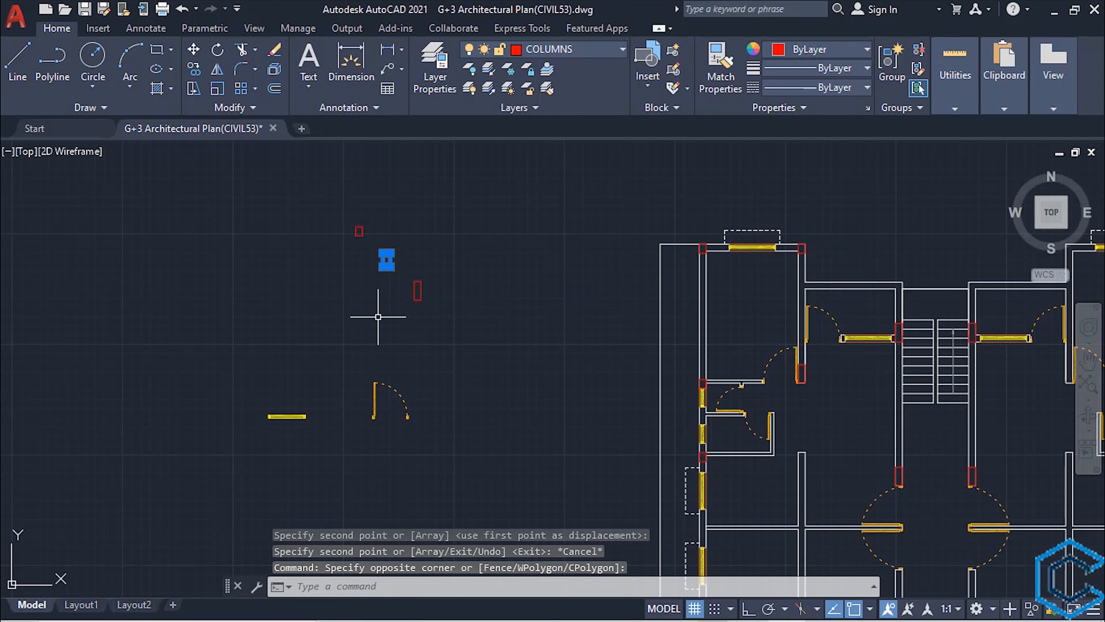
text(co)
key(Return)
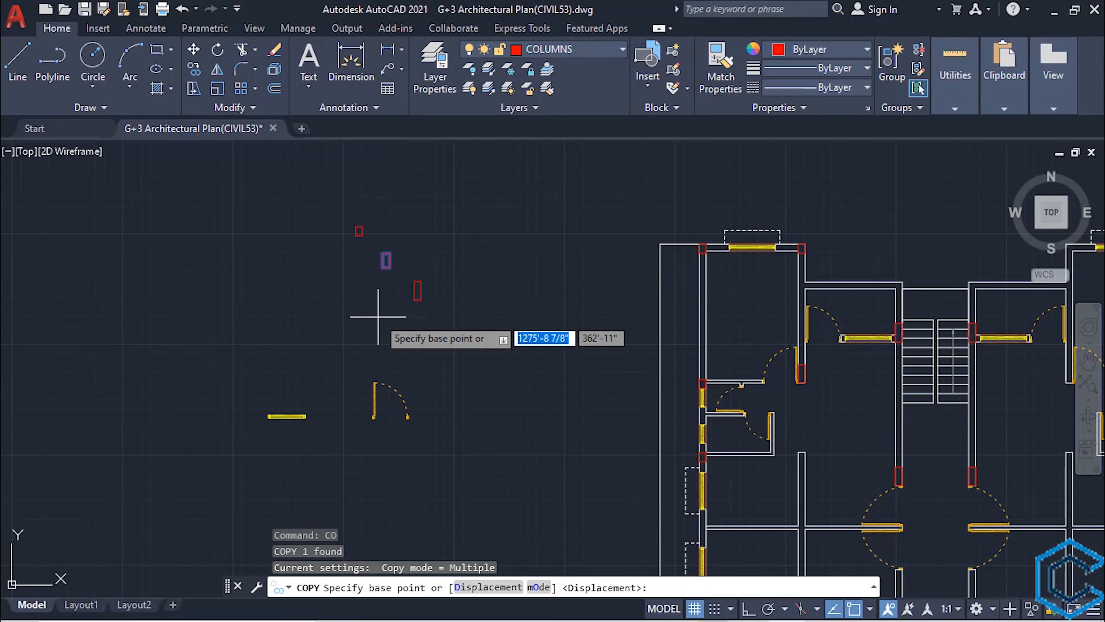
click(390, 266)
middle_drag(604, 439, 477, 241)
scroll(623, 326, up, 4)
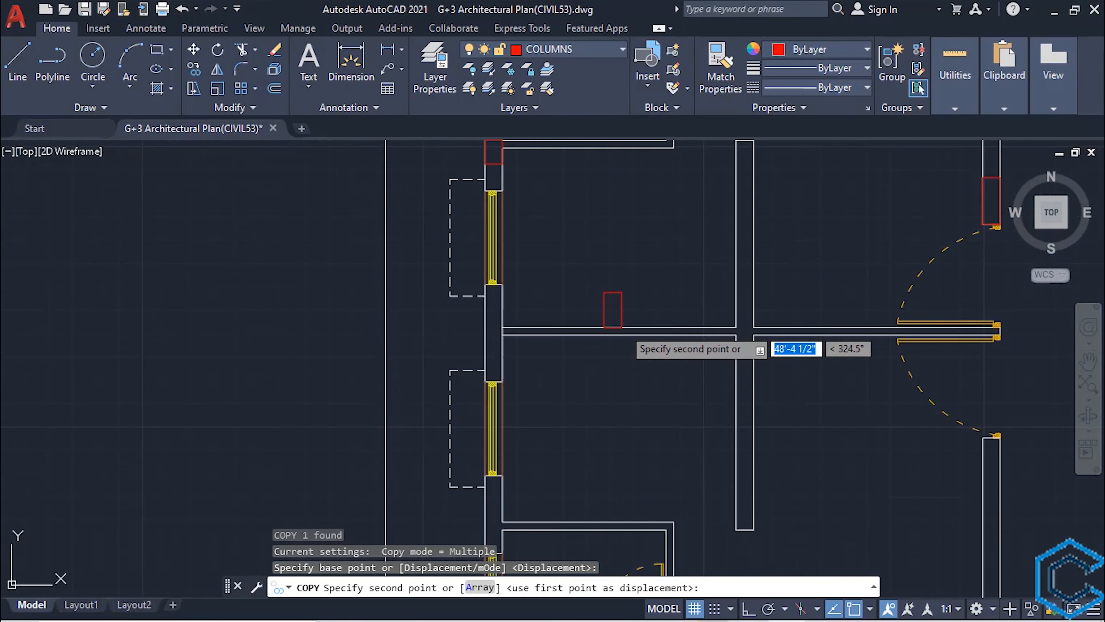
scroll(623, 328, up, 2)
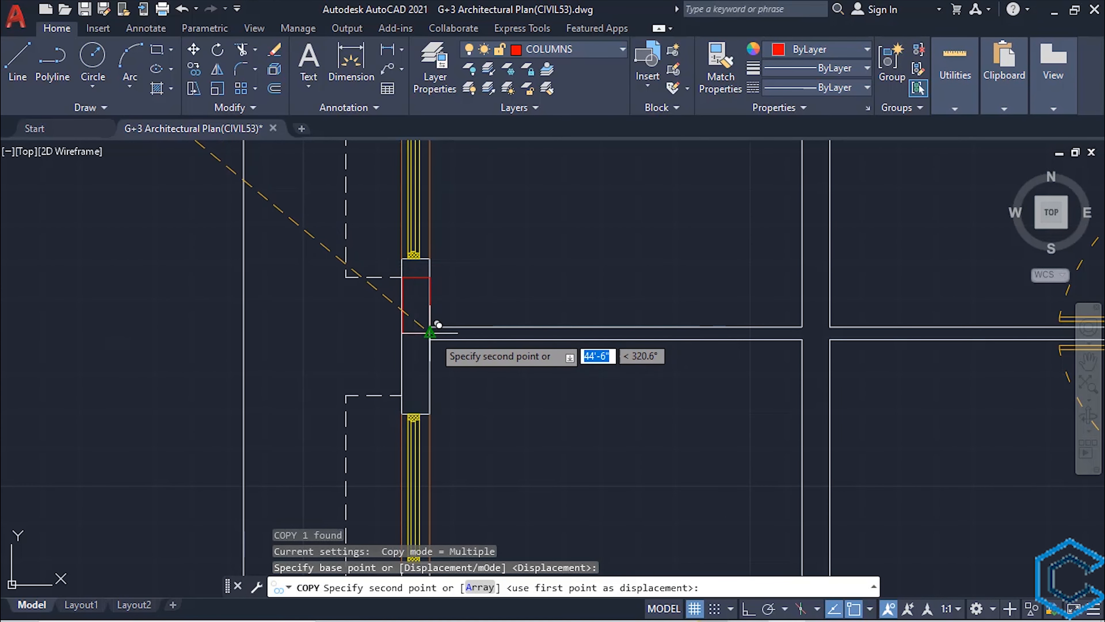
scroll(429, 351, up, 4)
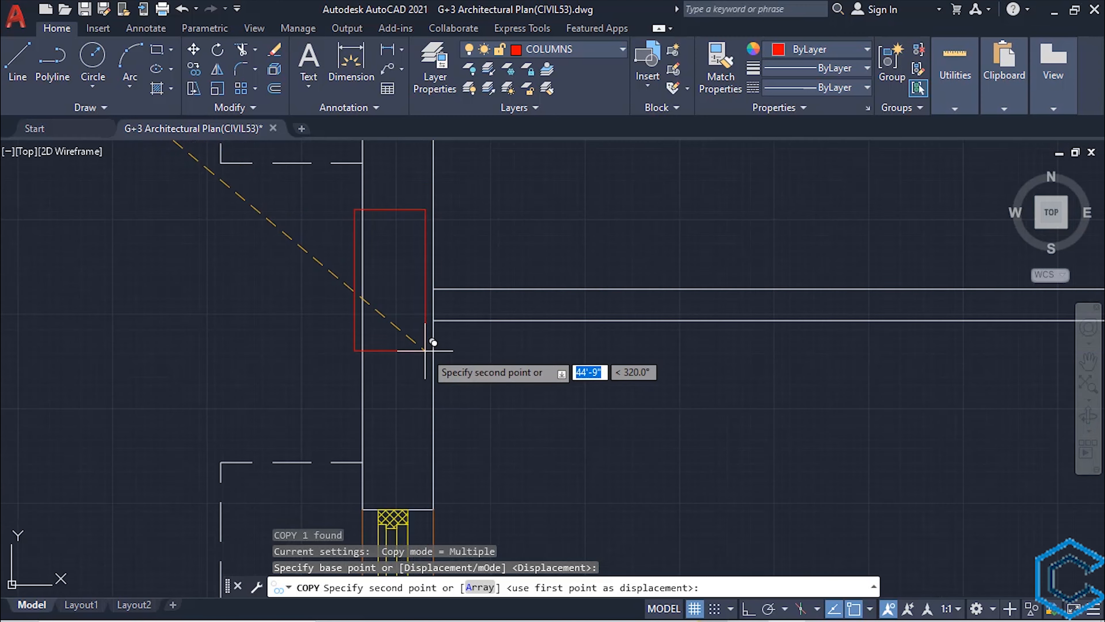
click(433, 320)
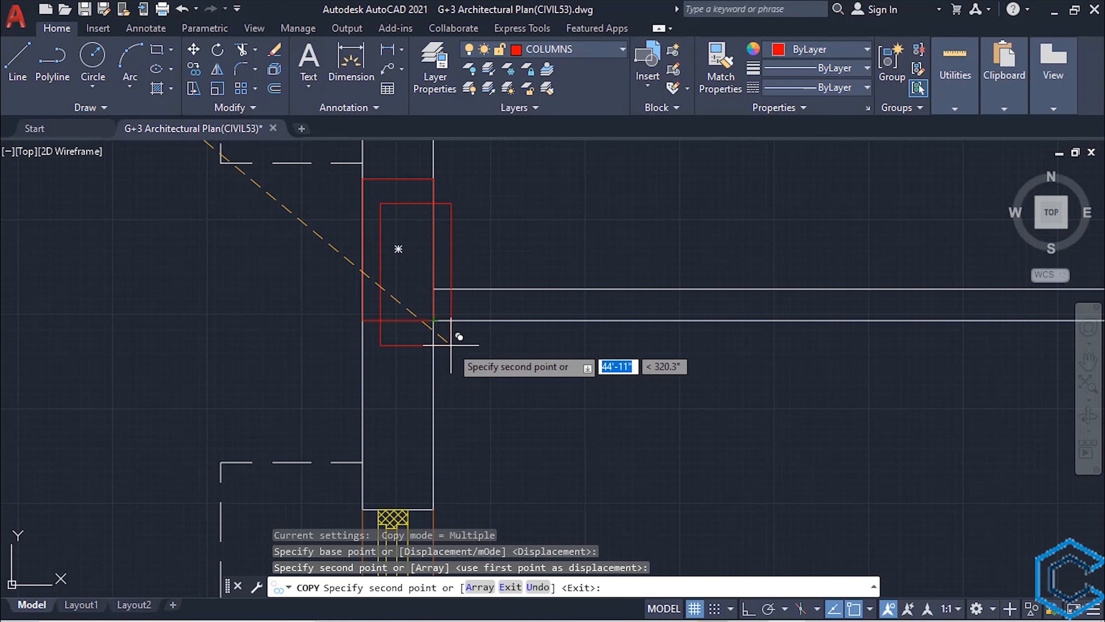
key(Escape)
Move the new 9" × 18" column down by its right-side midpoint to centre it on the end of the horizontal partition wall
scroll(451, 345, down, 4)
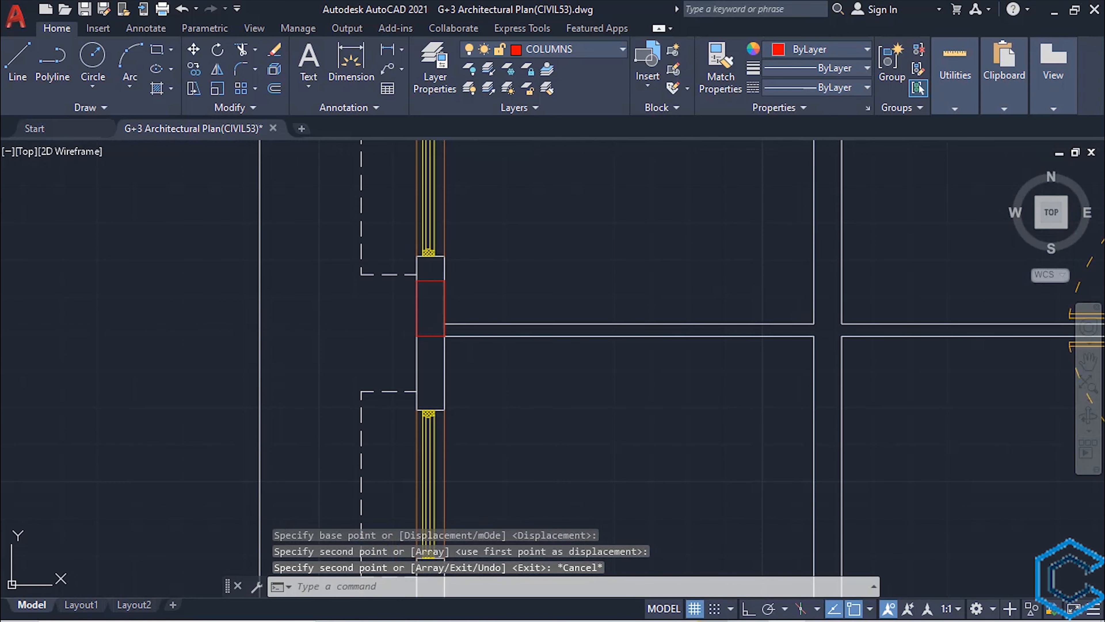
click(444, 309)
text(m)
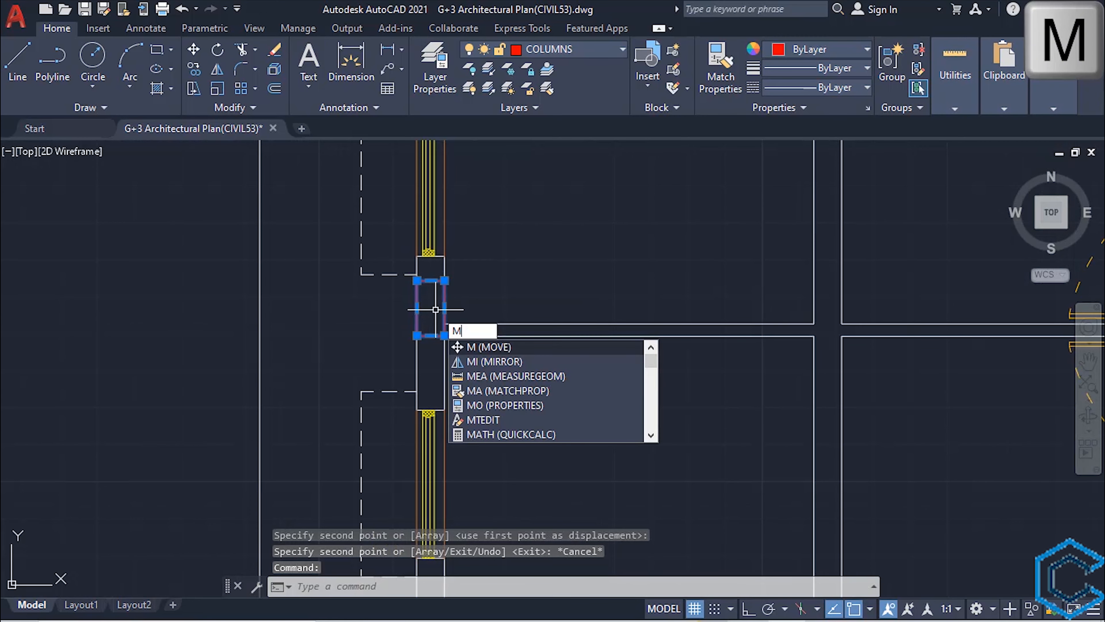
key(Return)
scroll(435, 310, up, 2)
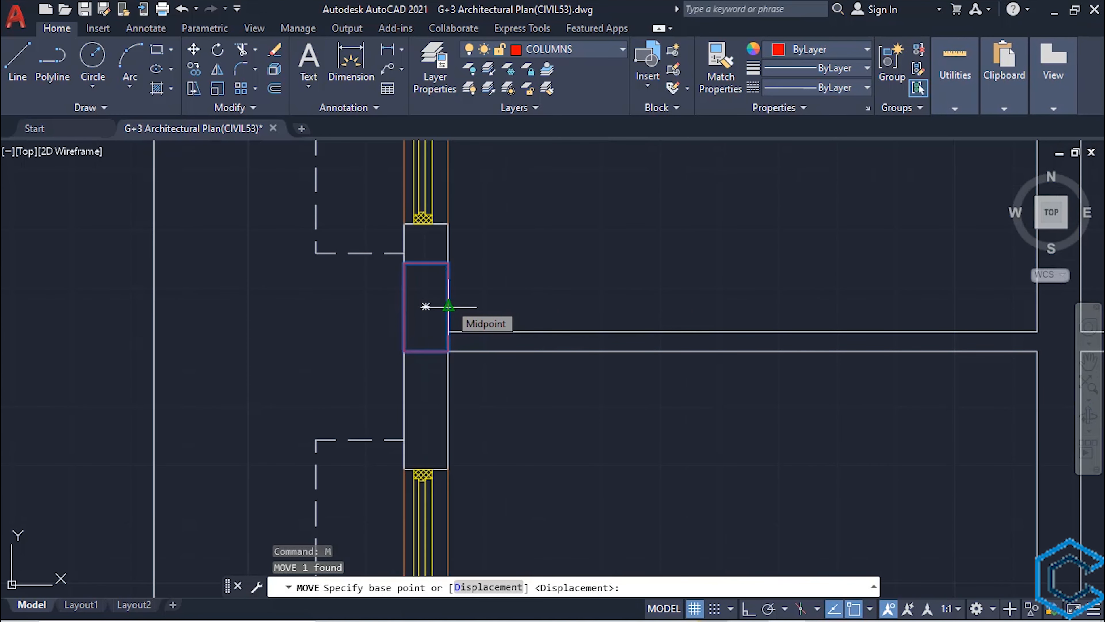
click(448, 307)
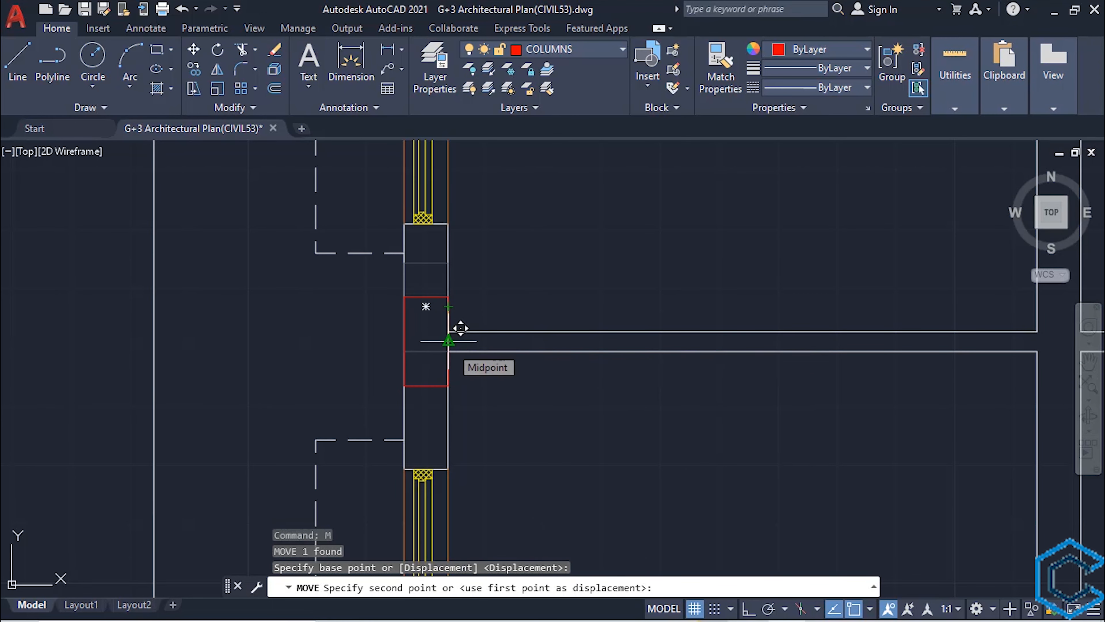
click(448, 341)
Copy the centred 9" × 18" column by its centre to the crossing of the horizontal partition wall and the vertical interior wall
scroll(649, 395, down, 4)
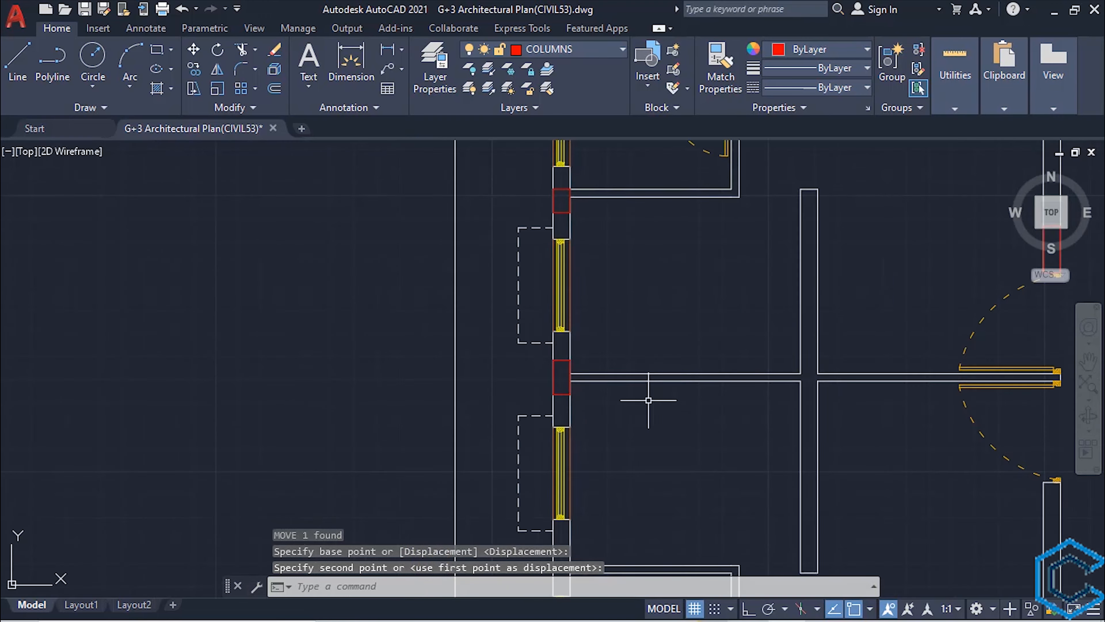
middle_drag(649, 395, 425, 349)
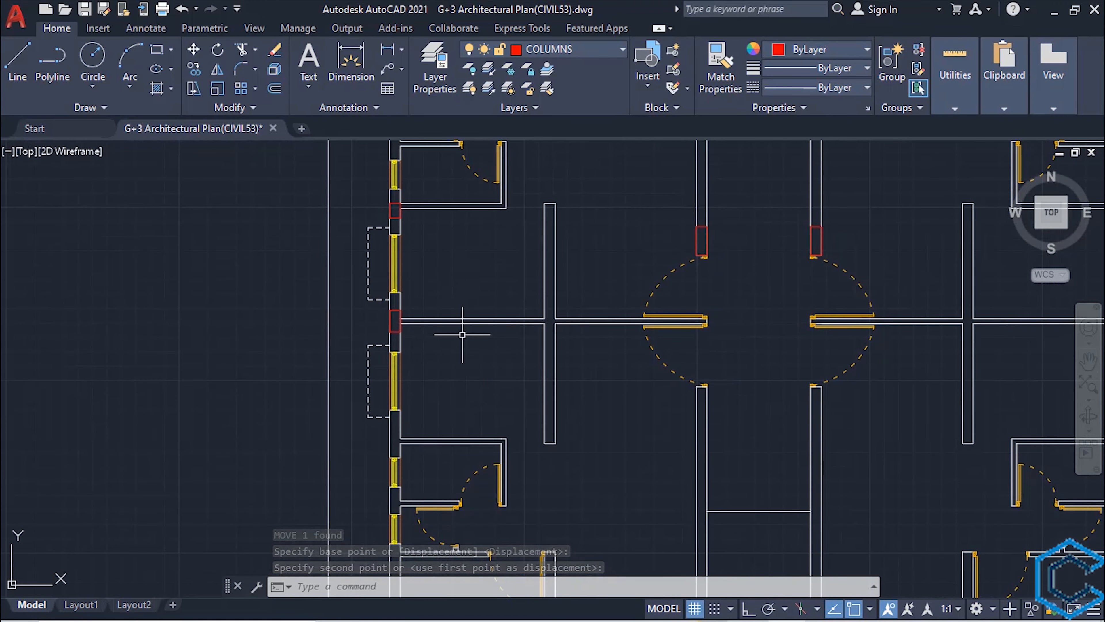
middle_drag(464, 329, 419, 360)
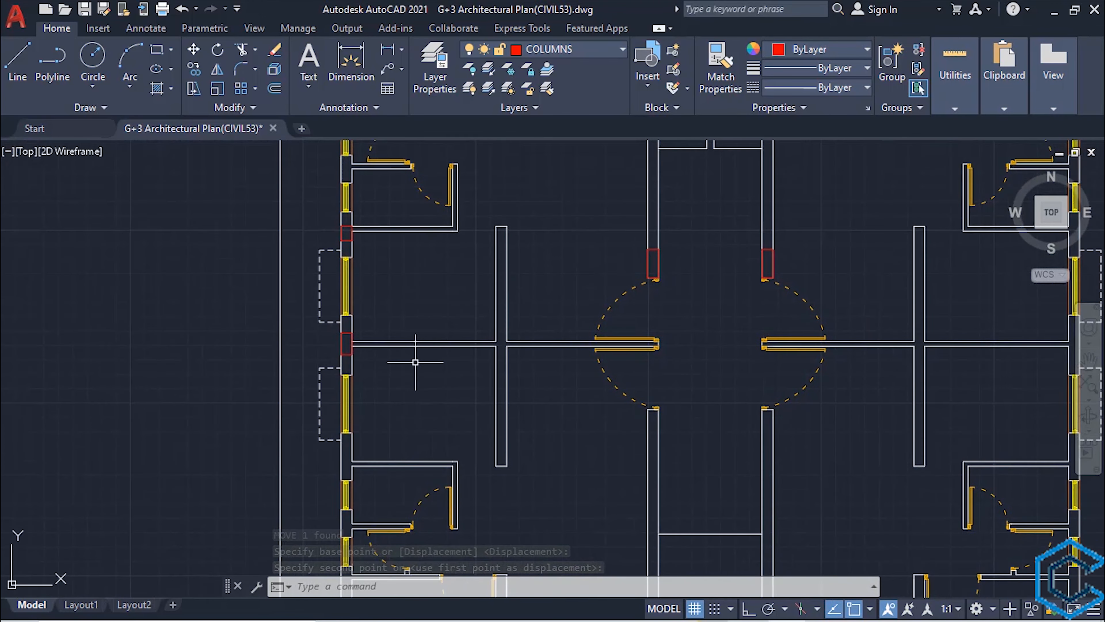
click(346, 335)
click(354, 355)
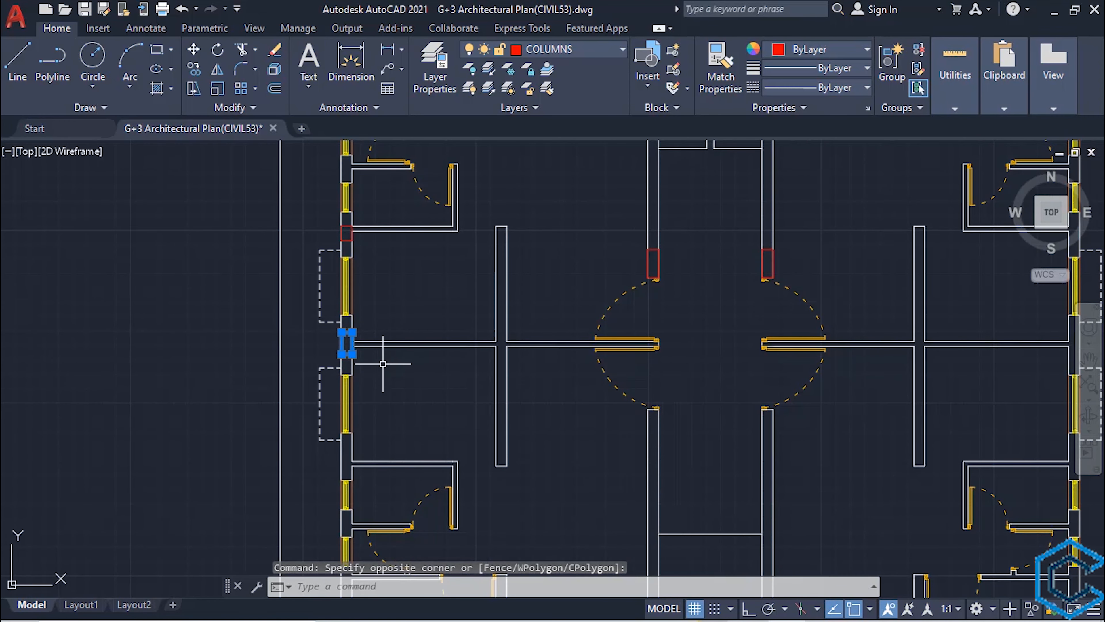
scroll(382, 364, up, 2)
text(co)
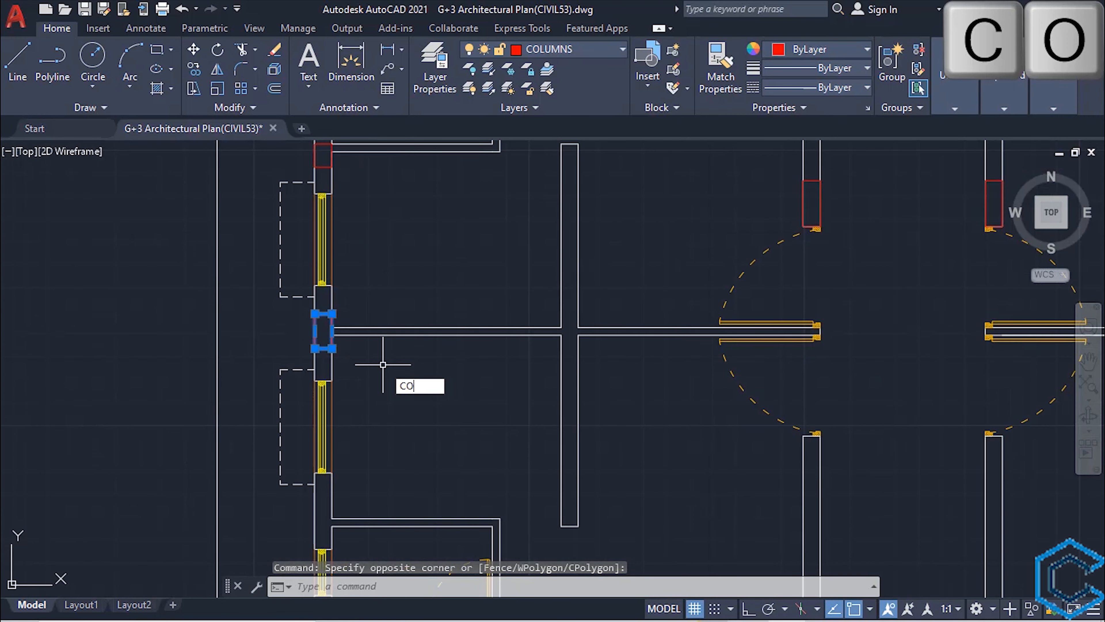
key(Return)
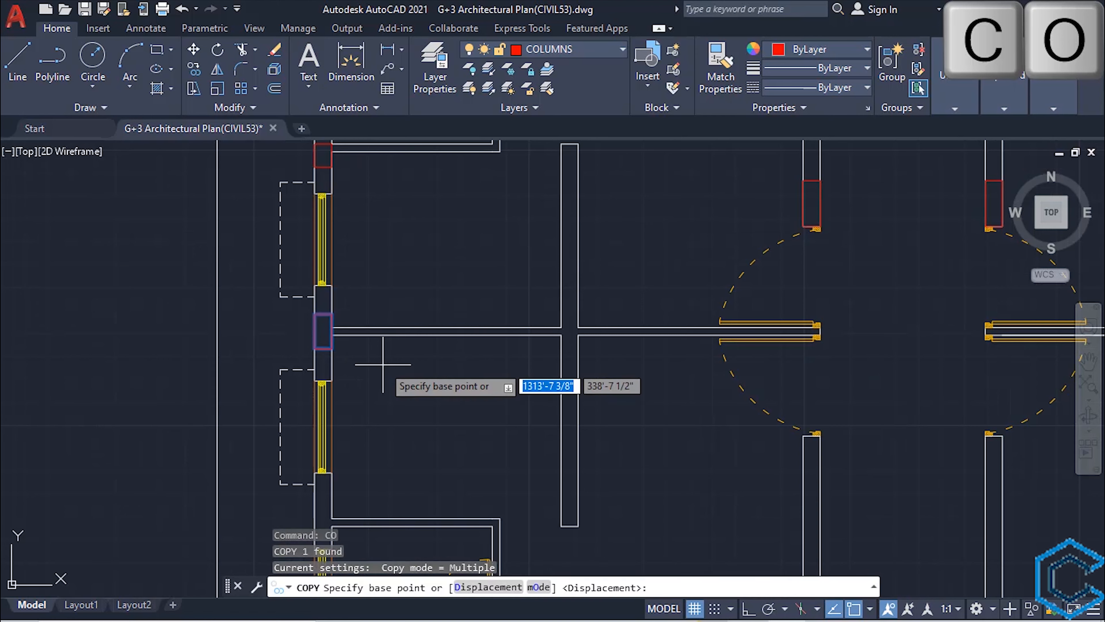
click(323, 331)
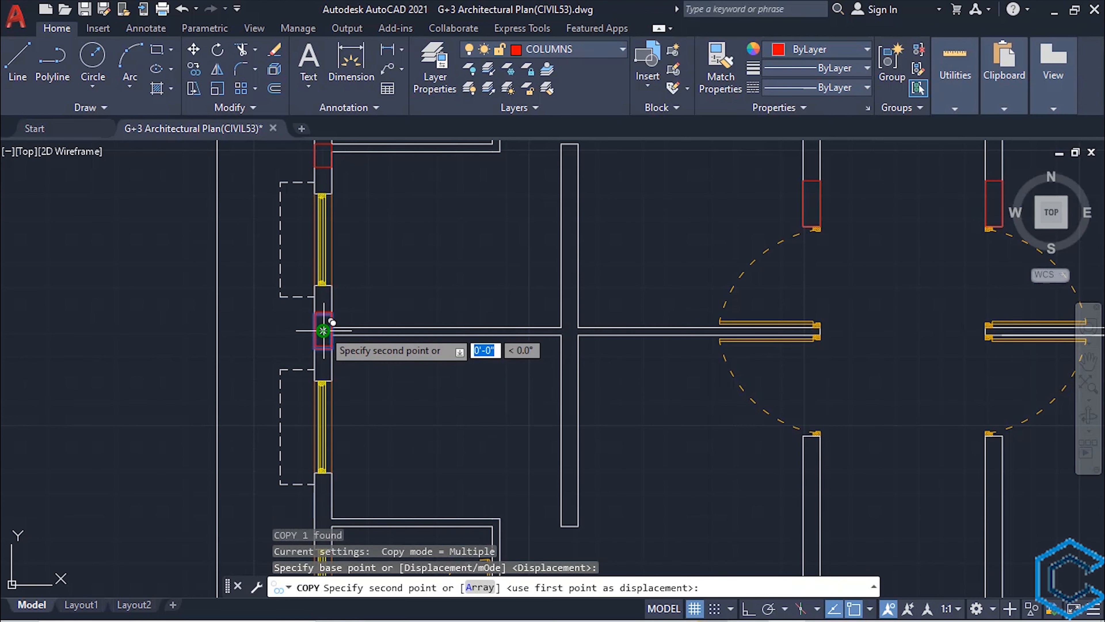
click(578, 327)
scroll(567, 331, down, 2)
middle_drag(566, 342, 477, 360)
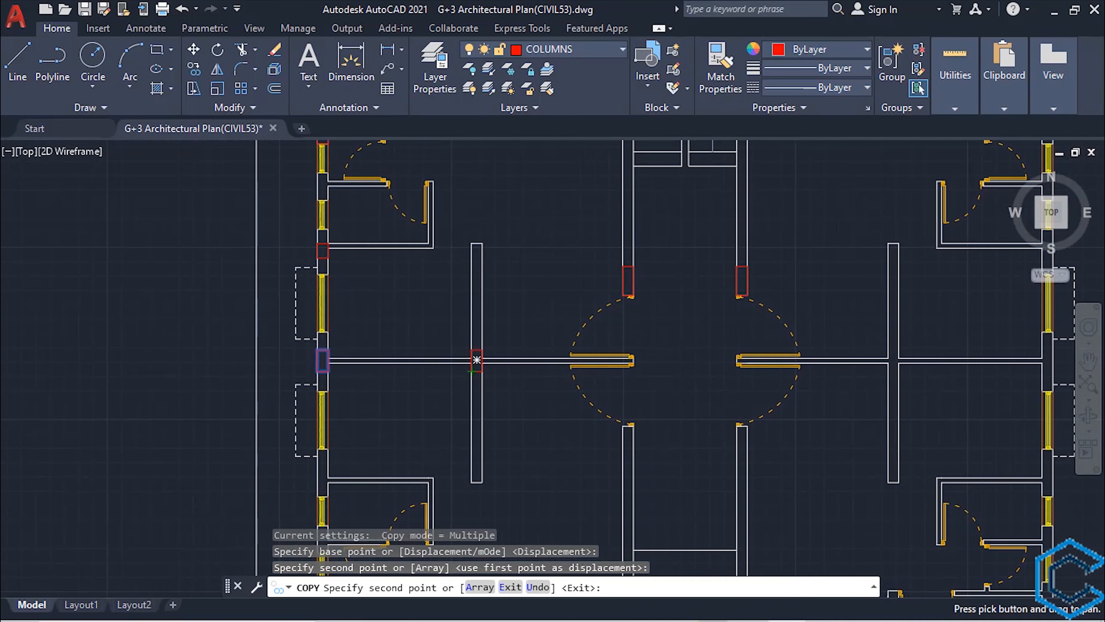
key(Escape)
Examine the 9" × 18" columns along the horizontal partition wall and their position relative to the surrounding walls and columns
scroll(511, 393, down, 2)
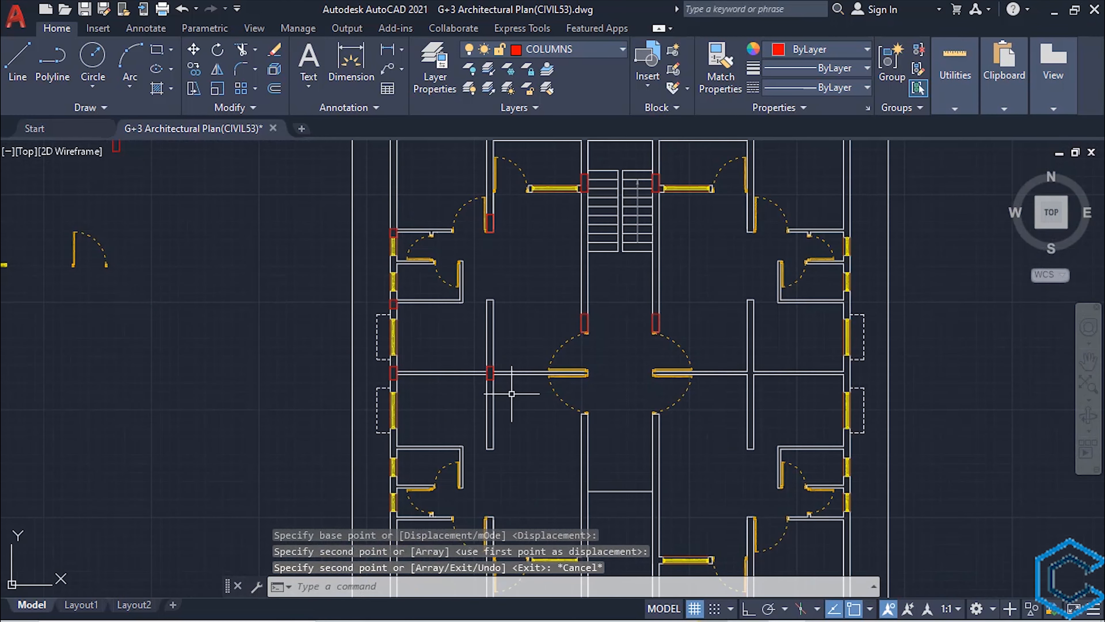
middle_drag(511, 395, 462, 402)
scroll(526, 408, up, 2)
scroll(478, 436, down, 4)
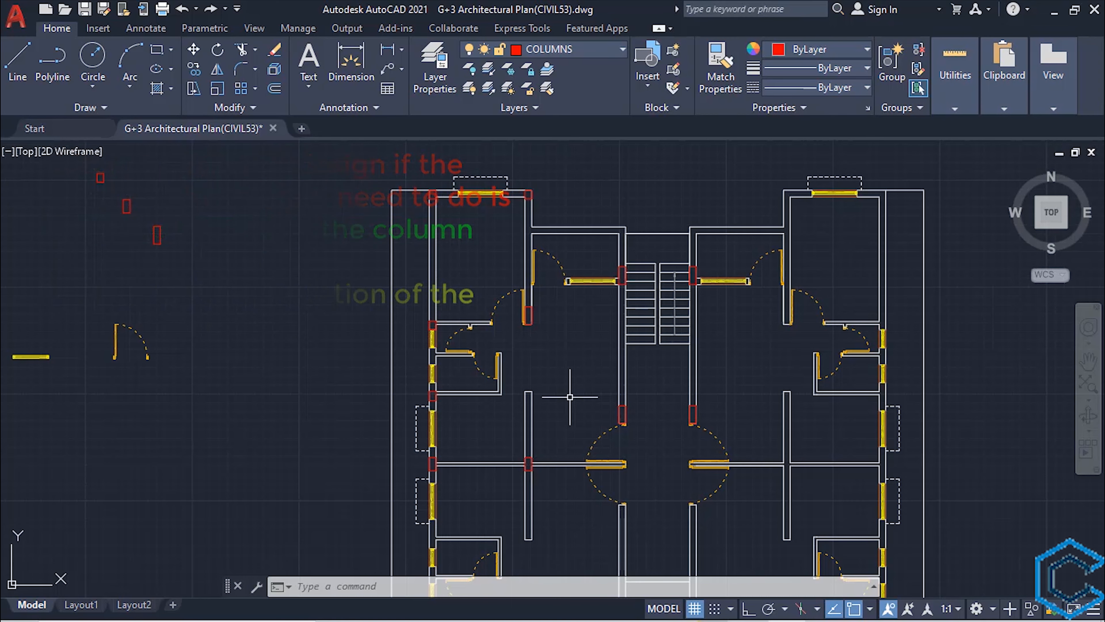
scroll(575, 383, up, 1)
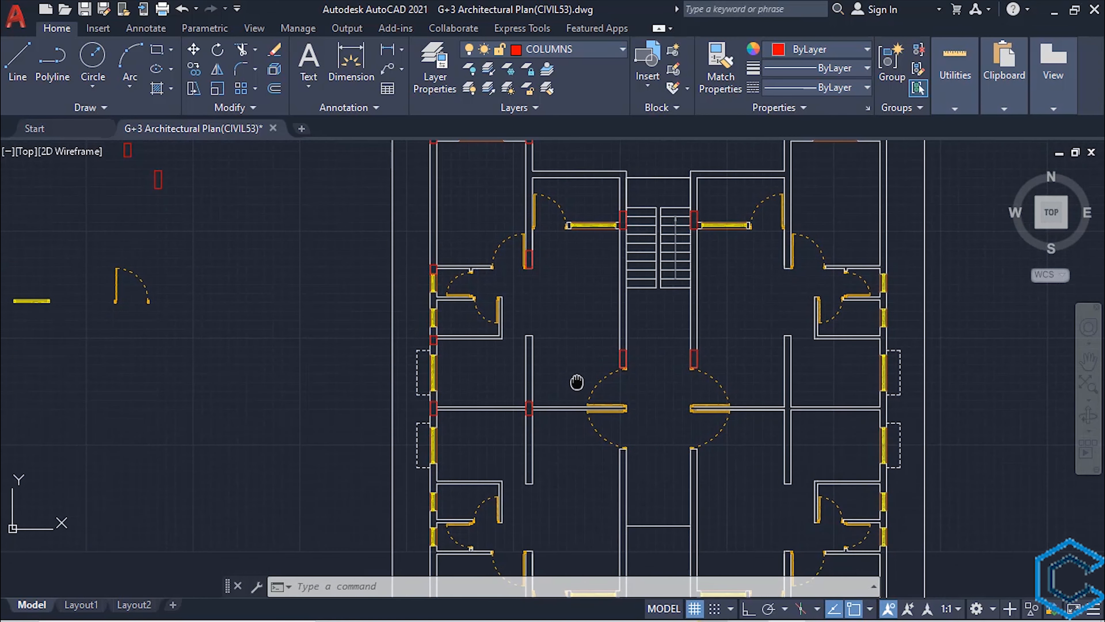
scroll(572, 387, up, 1)
scroll(503, 417, up, 1)
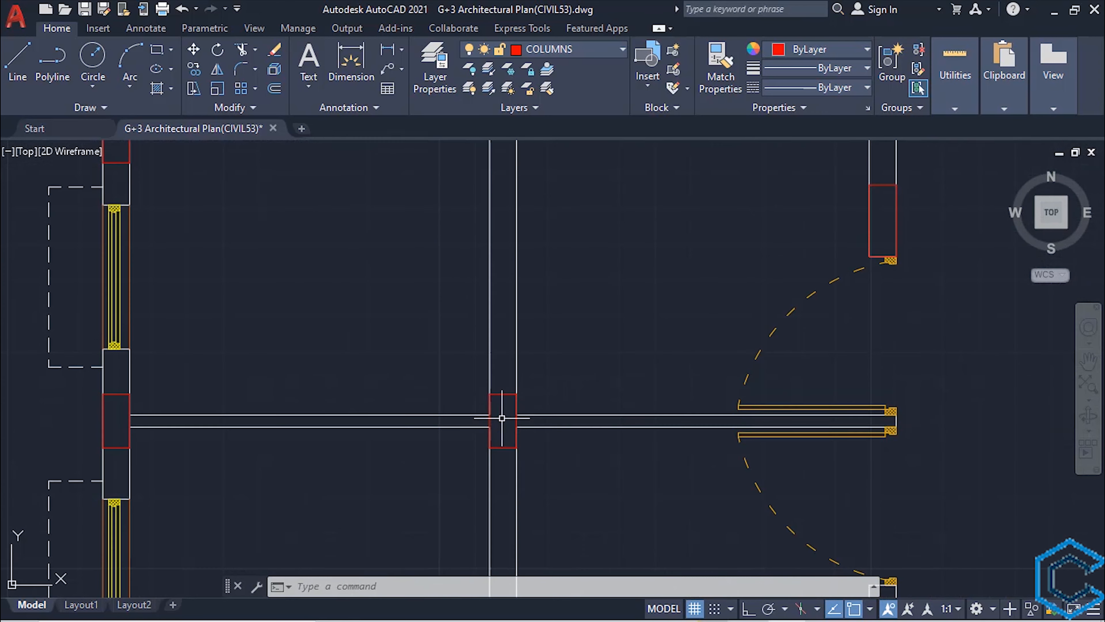
scroll(500, 405, up, 1)
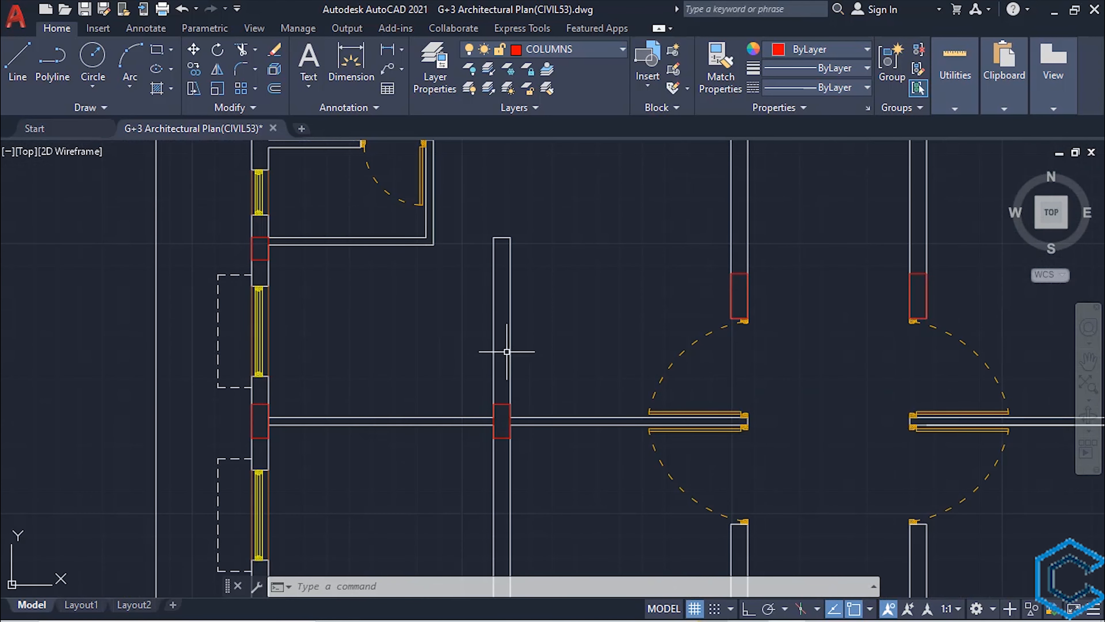
scroll(504, 417, up, 1)
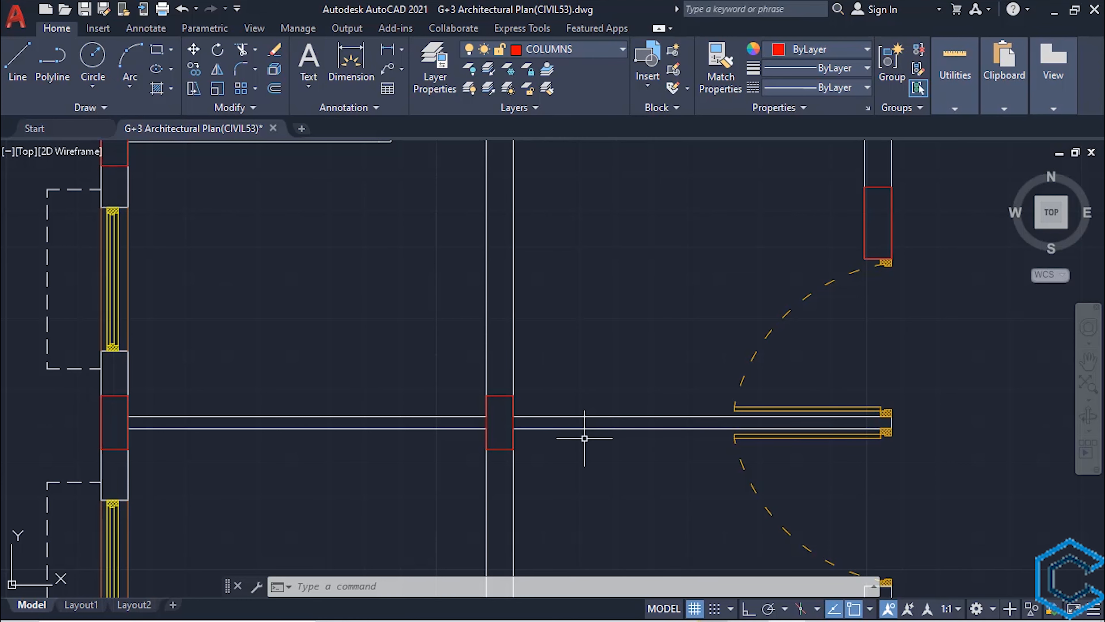
Quick-select every object in the entire drawing whose Layer equals COLUMNS
scroll(584, 438, down, 5)
mouse_move(584, 438)
middle_down()
mouse_move(575, 482)
mouse_move(545, 495)
middle_up()
middle_drag(550, 404, 594, 351)
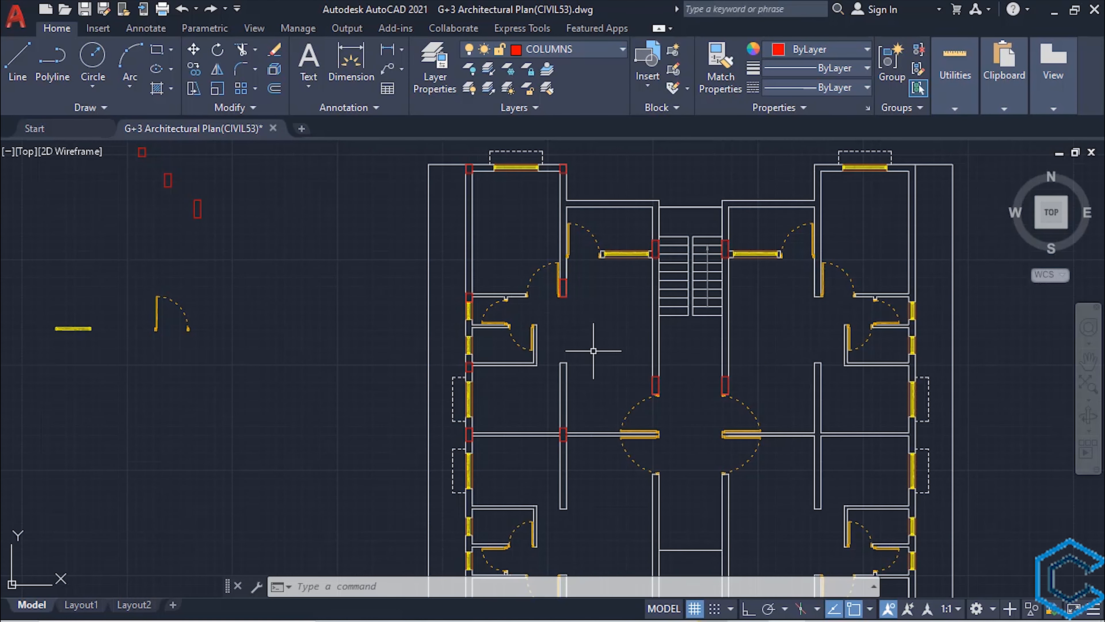
right_click(593, 351)
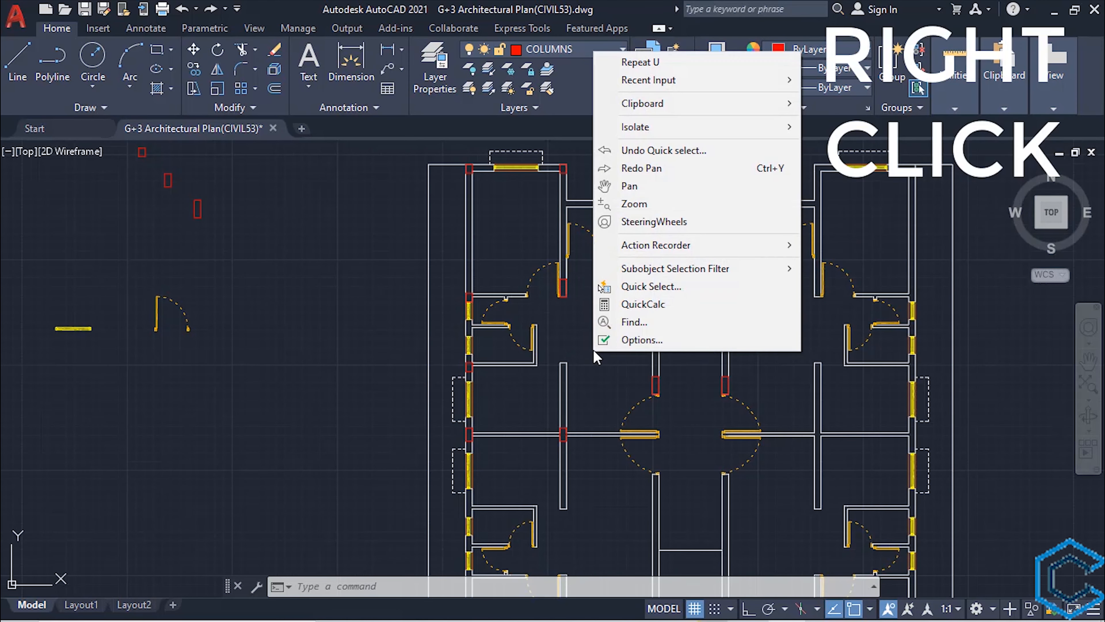
click(630, 287)
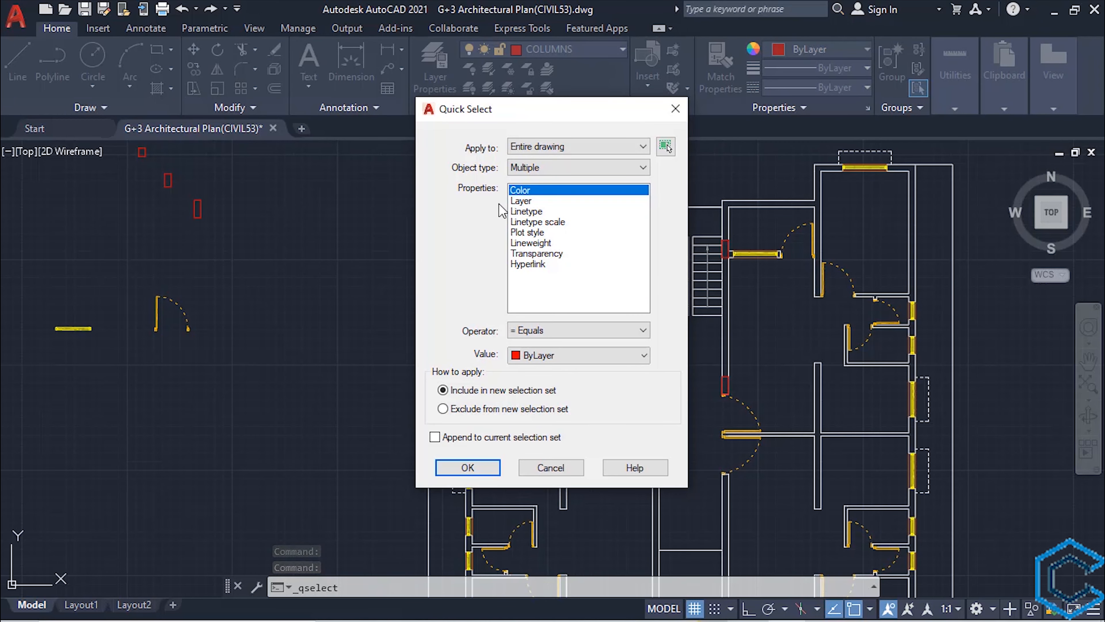
click(520, 201)
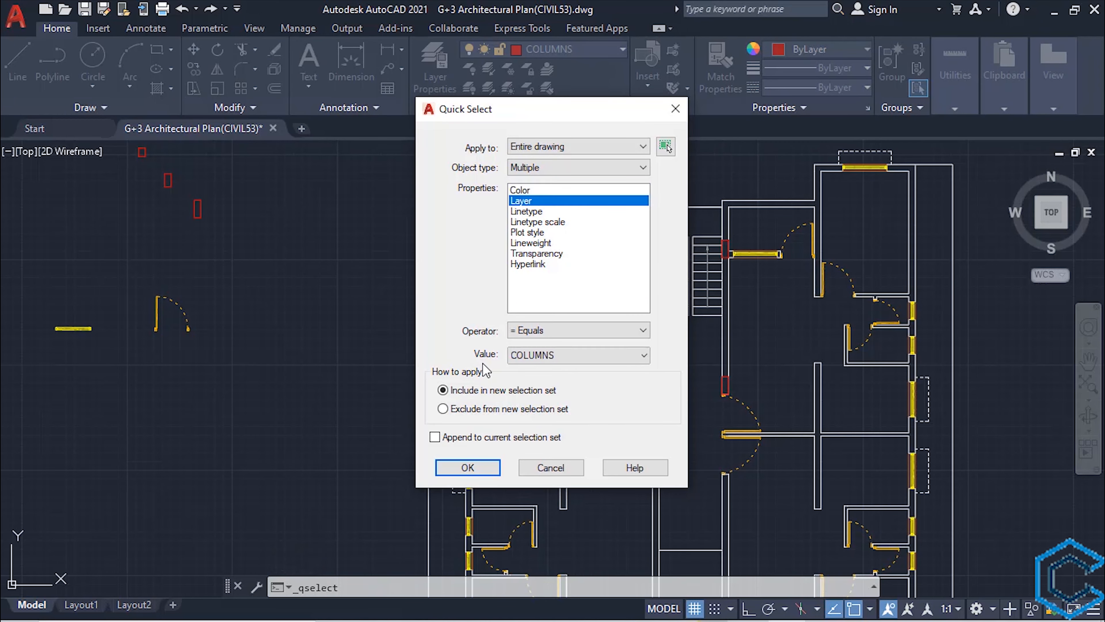
click(557, 360)
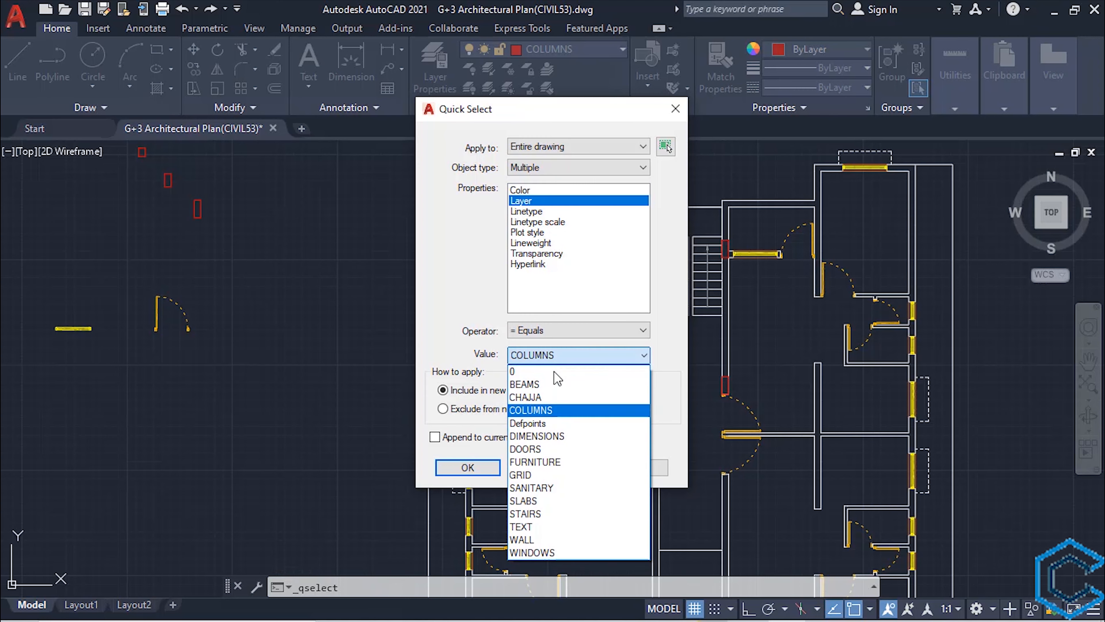
click(550, 412)
click(471, 468)
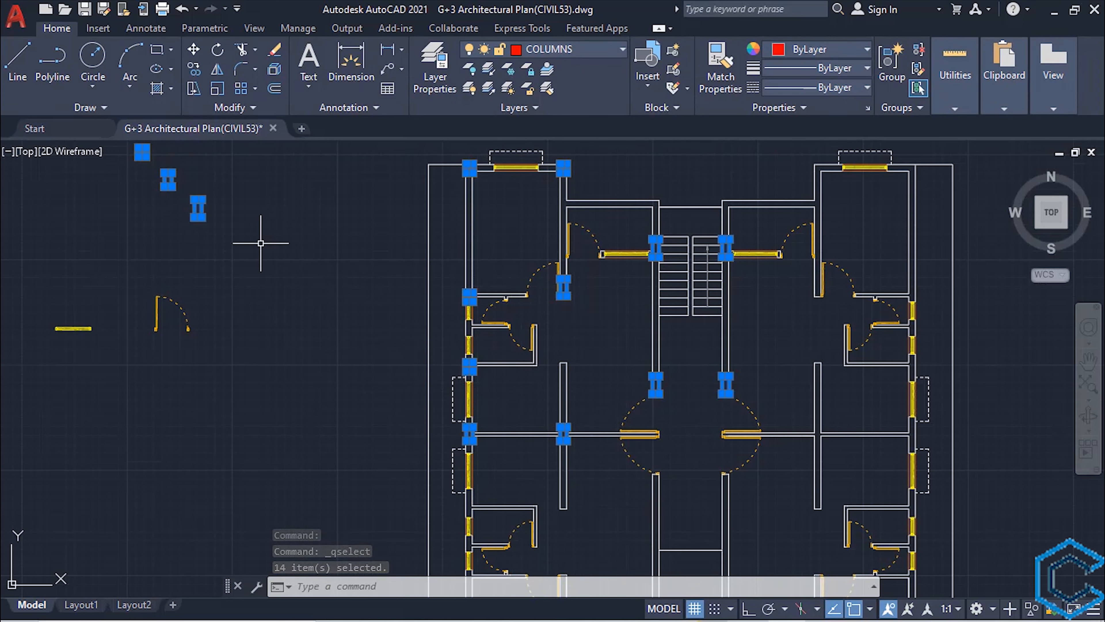
Remove the three loose sample columns outside the plan and the four columns beside the staircase from the selection
key(shift)
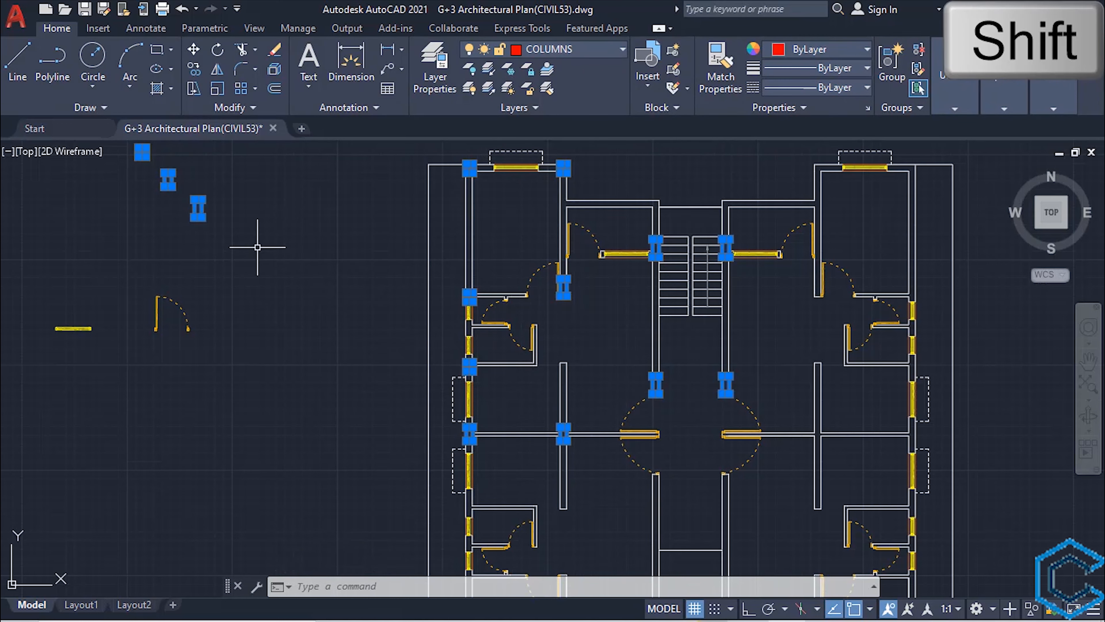
shift+click(258, 247)
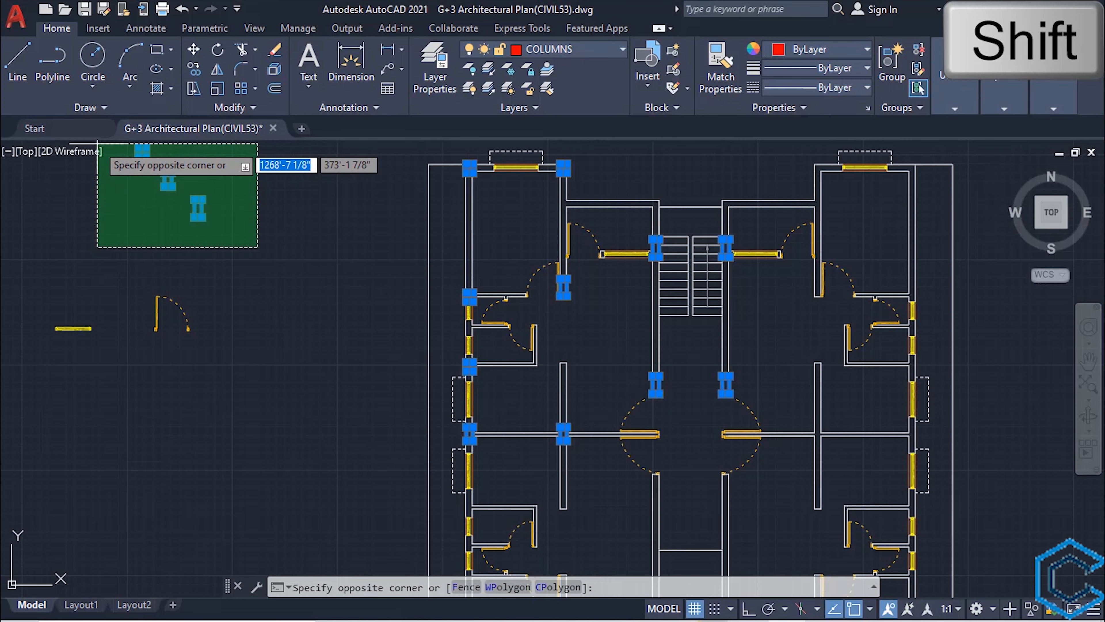
shift+click(99, 152)
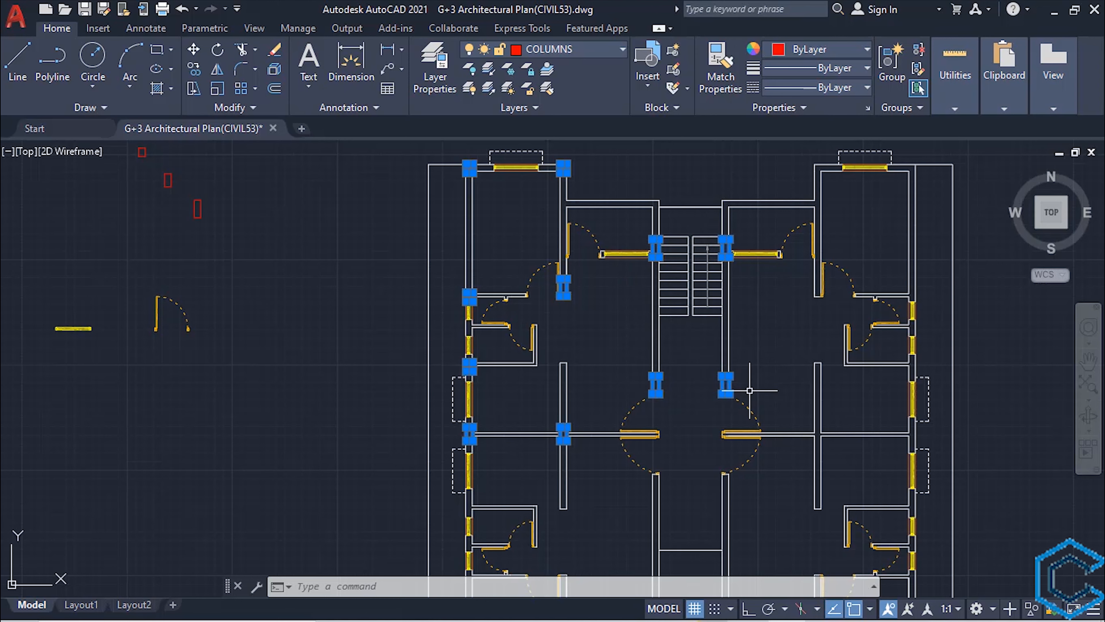
click(727, 390)
mouse_move(730, 393)
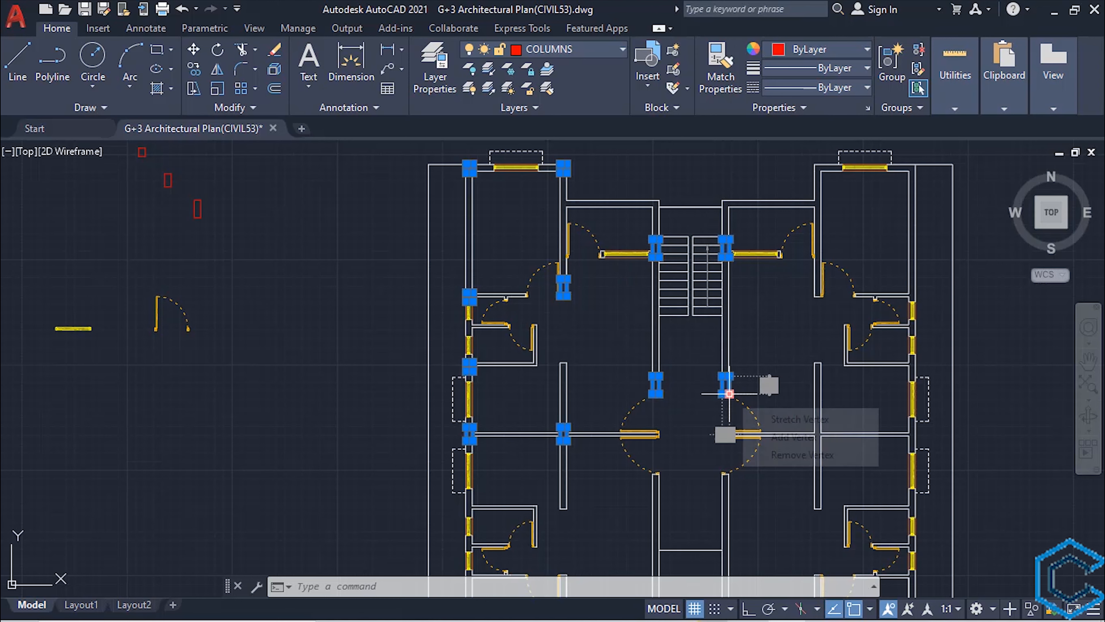
key(Escape)
key(shift)
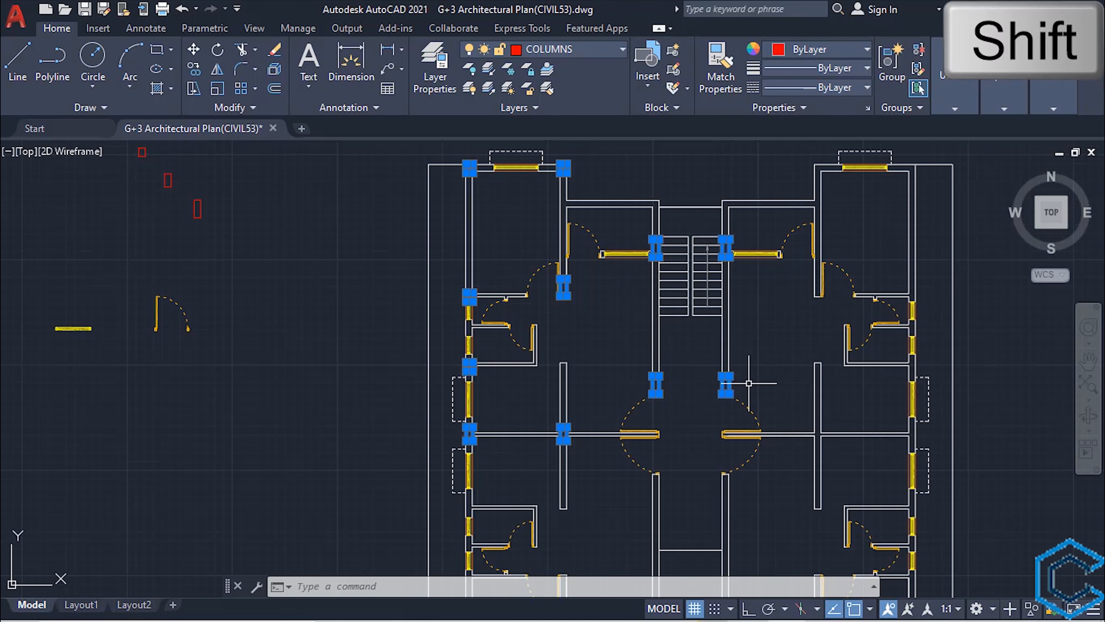
click(748, 383)
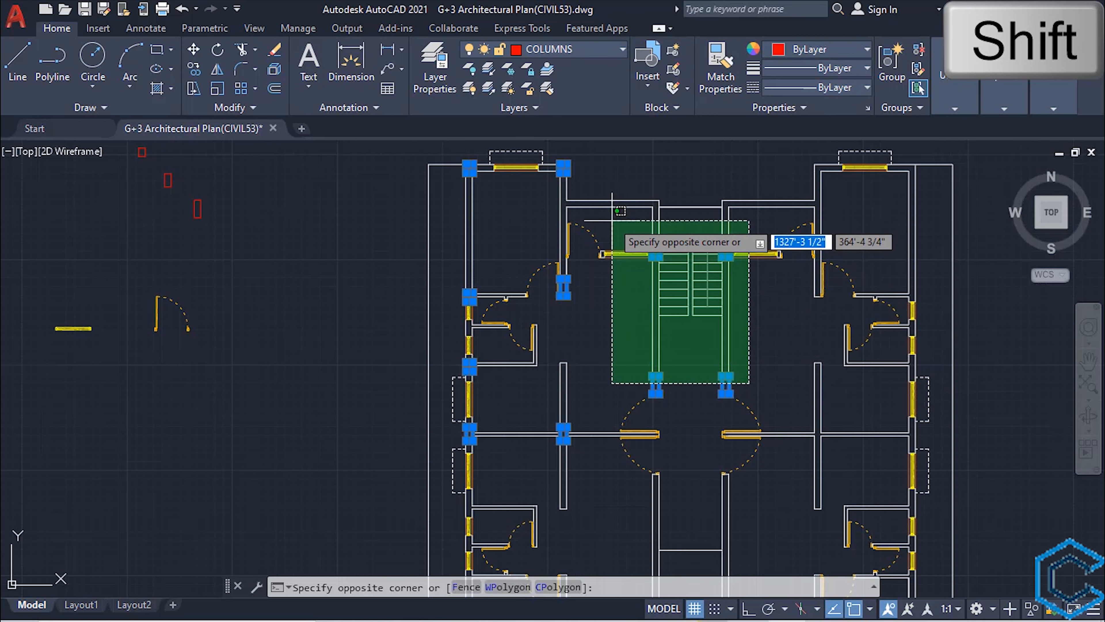
shift+click(612, 221)
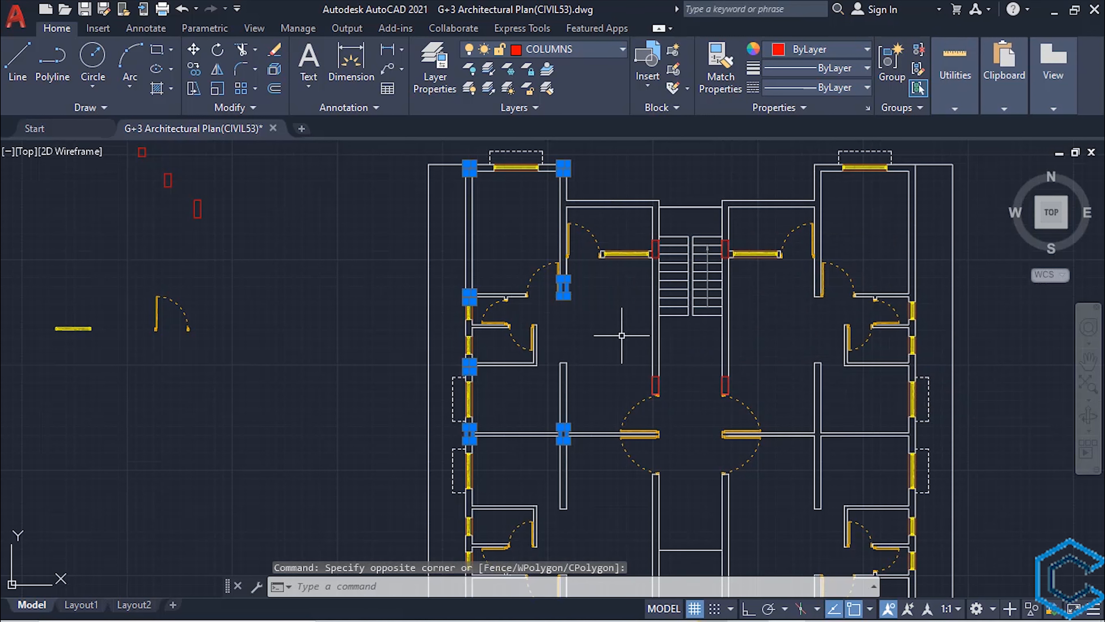
Mirror the selected left-side columns about the vertical line through the midpoint of the staircase's upper wall, keeping the source objects
text(mi)
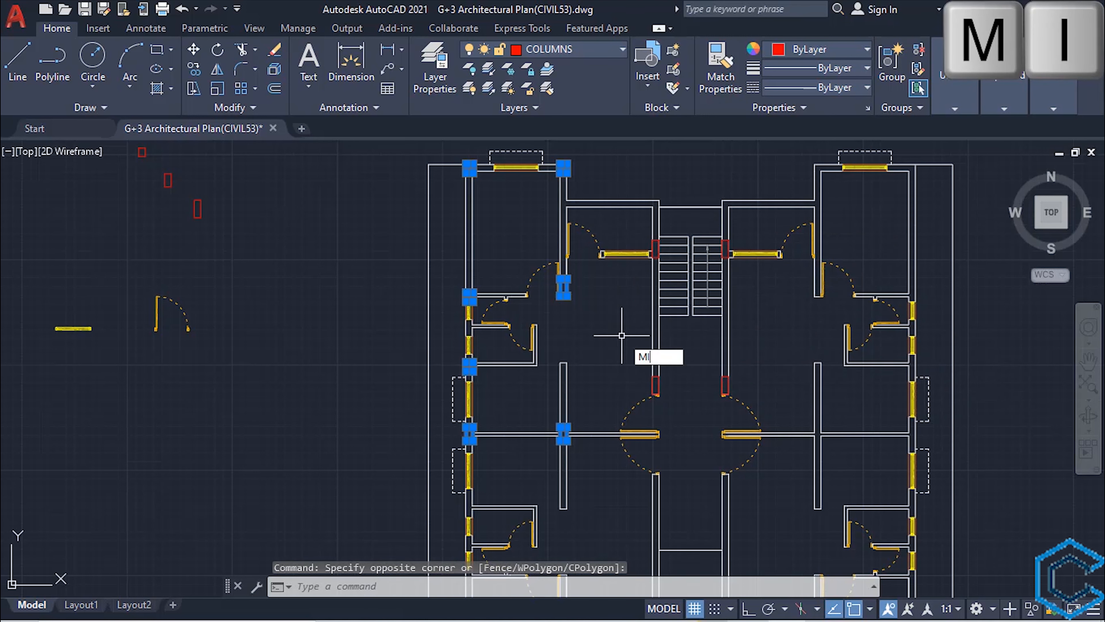
key(Return)
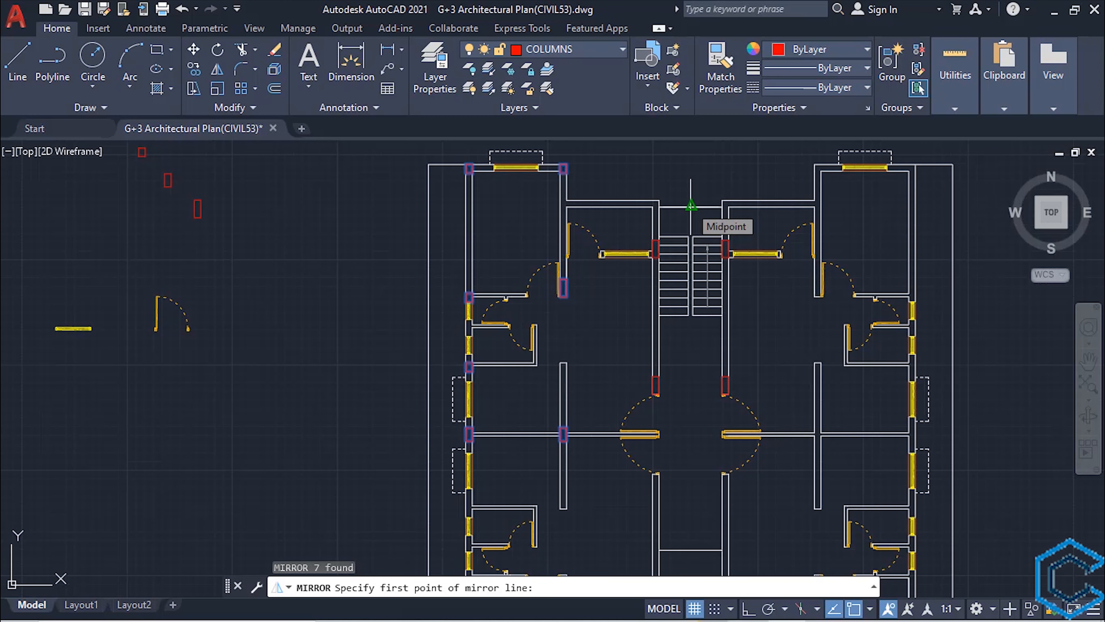
click(691, 204)
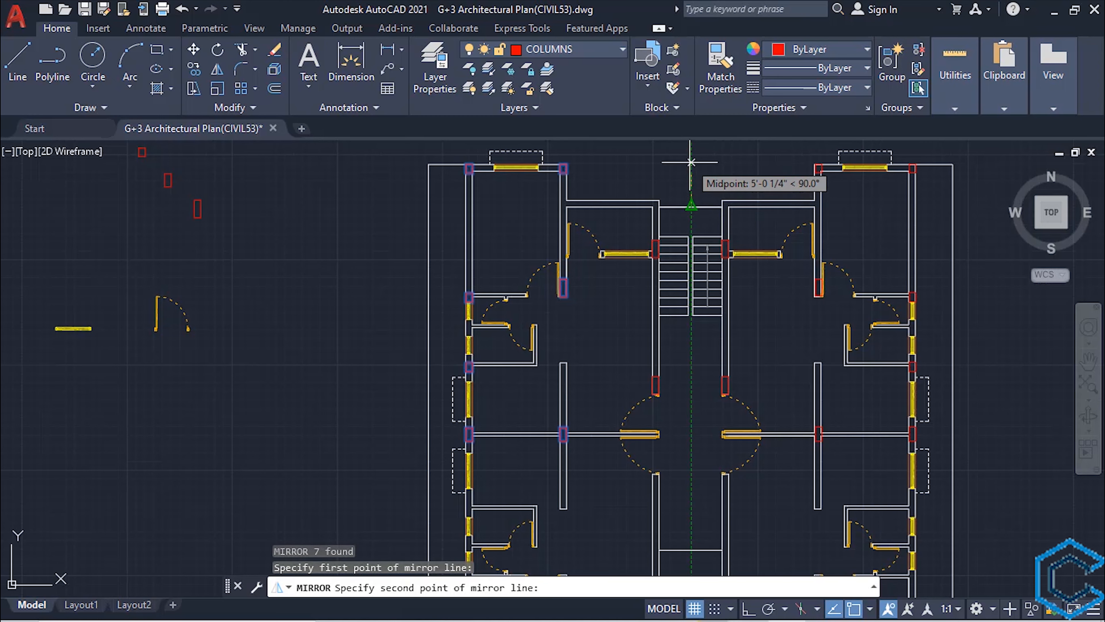
click(691, 162)
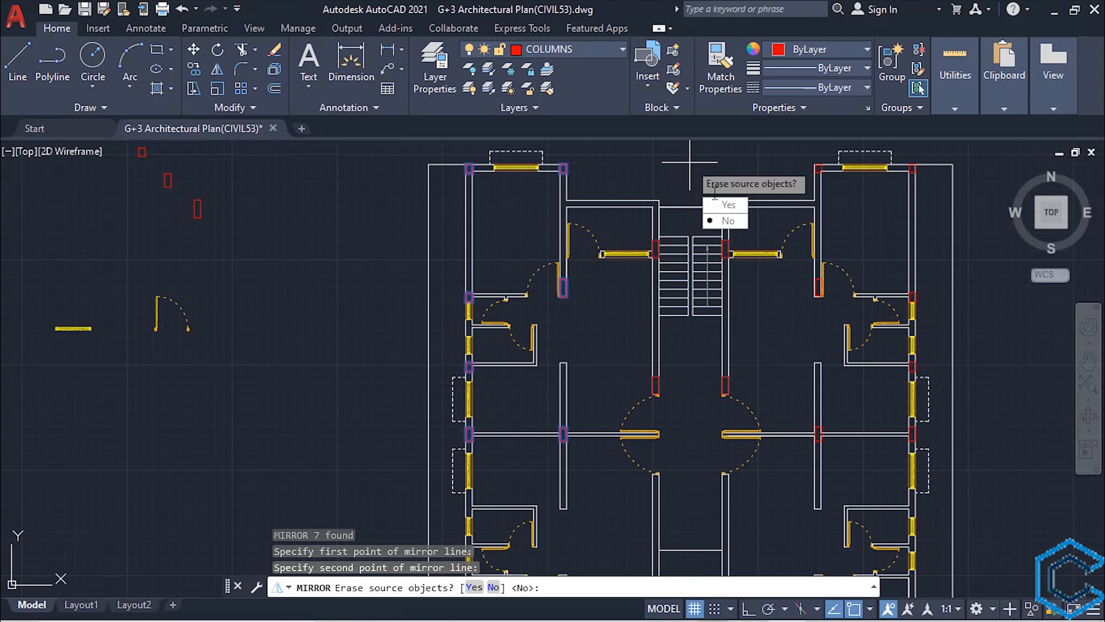
click(730, 221)
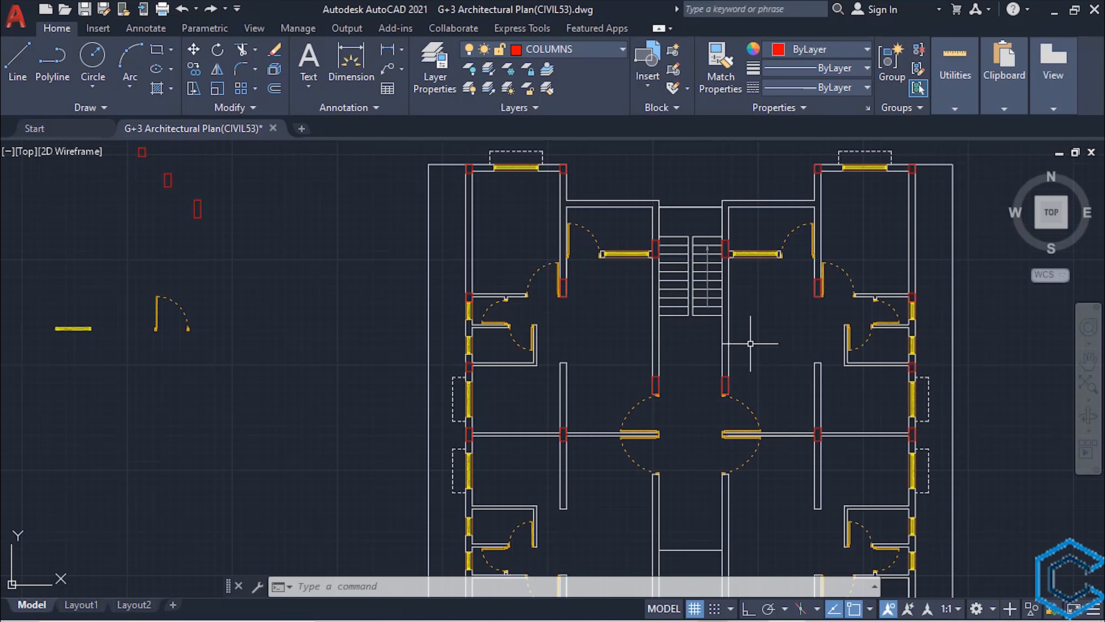
Quick-select everything on the COLUMNS layer, then deselect the three loose sample columns and the four columns along the horizontal partition wall
right_click(750, 343)
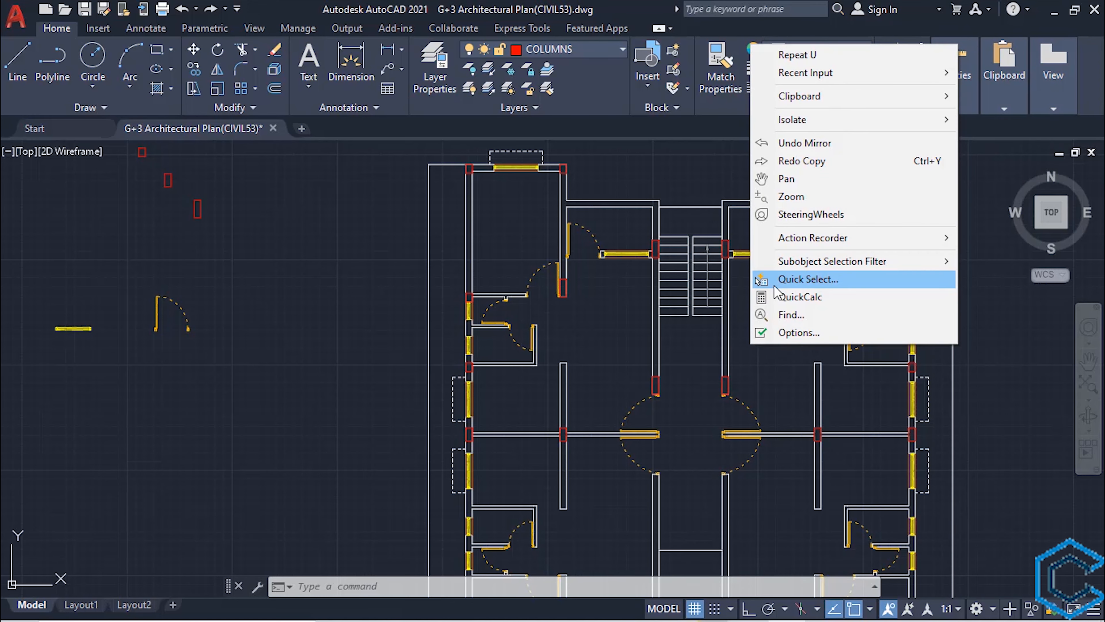
click(775, 281)
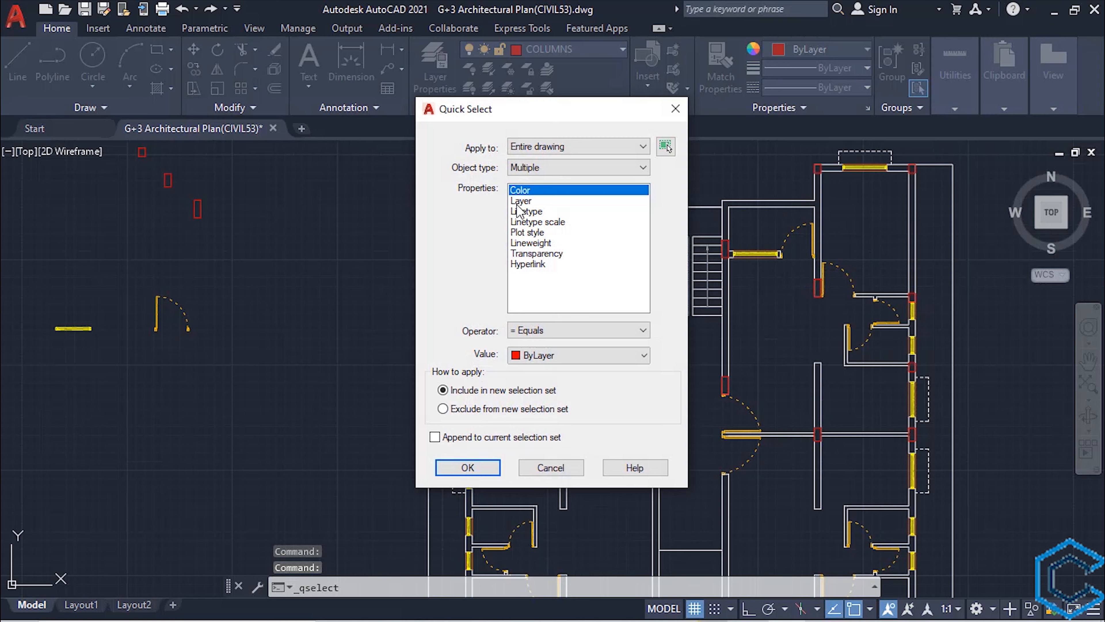
click(520, 200)
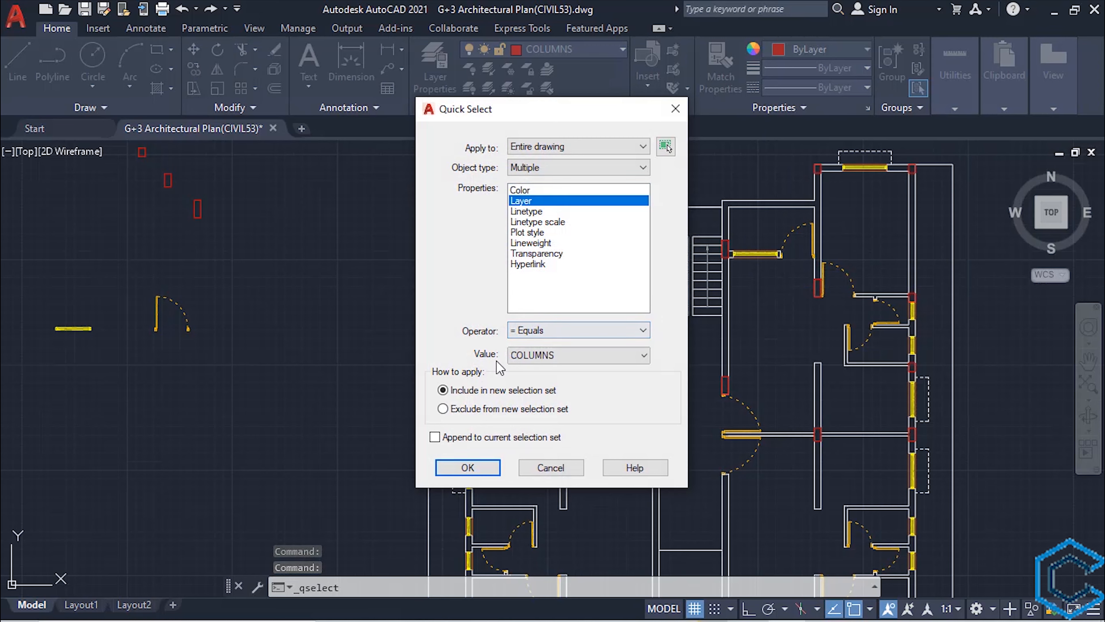
click(468, 467)
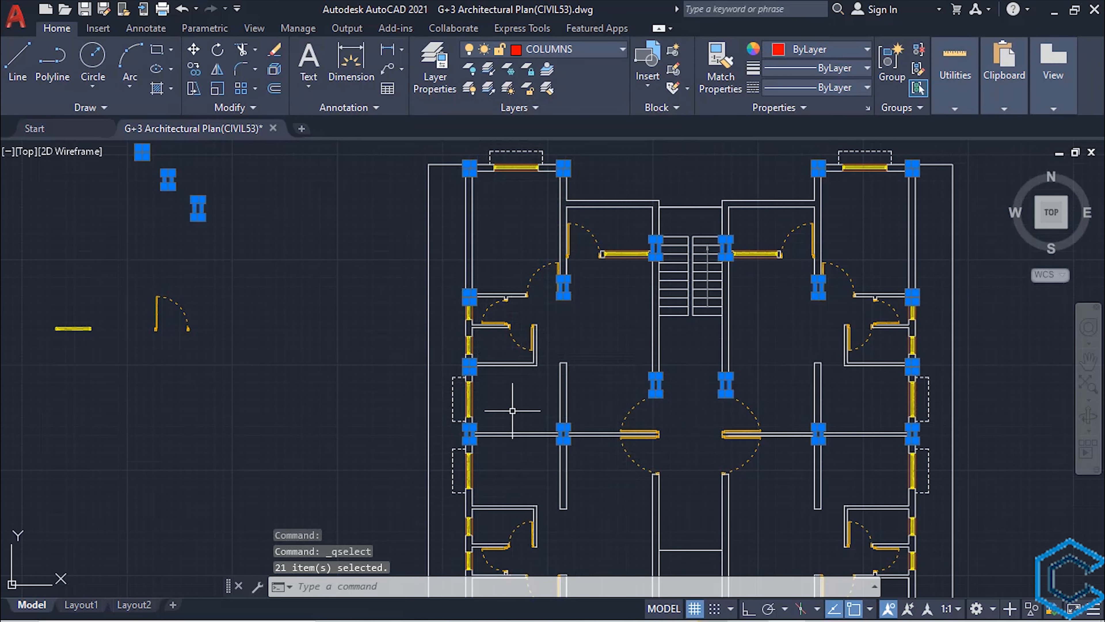
click(254, 250)
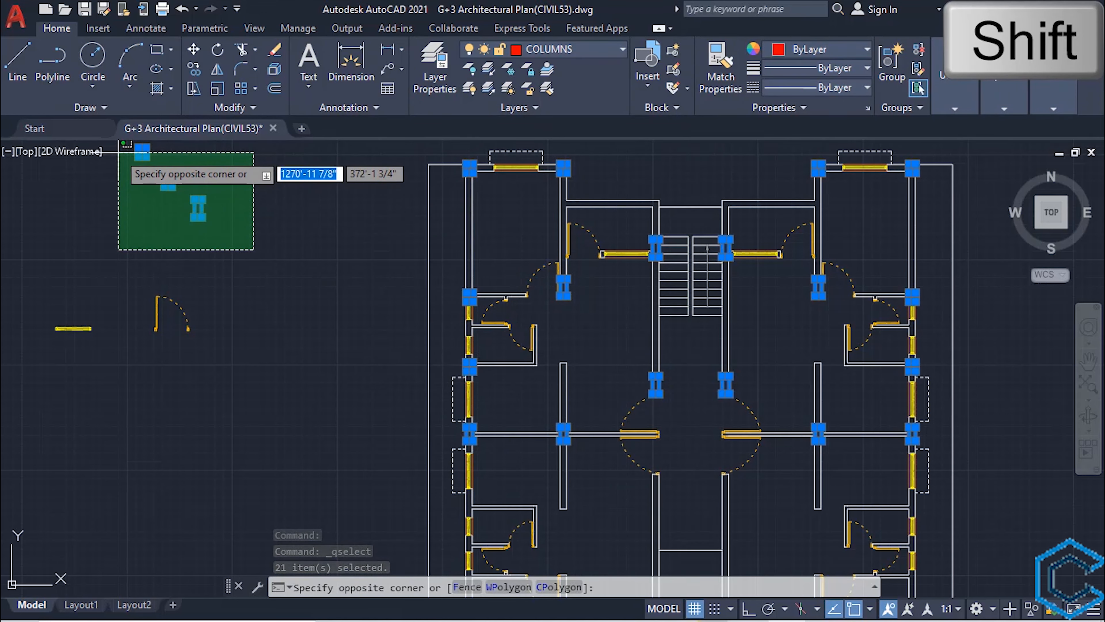
shift+click(118, 152)
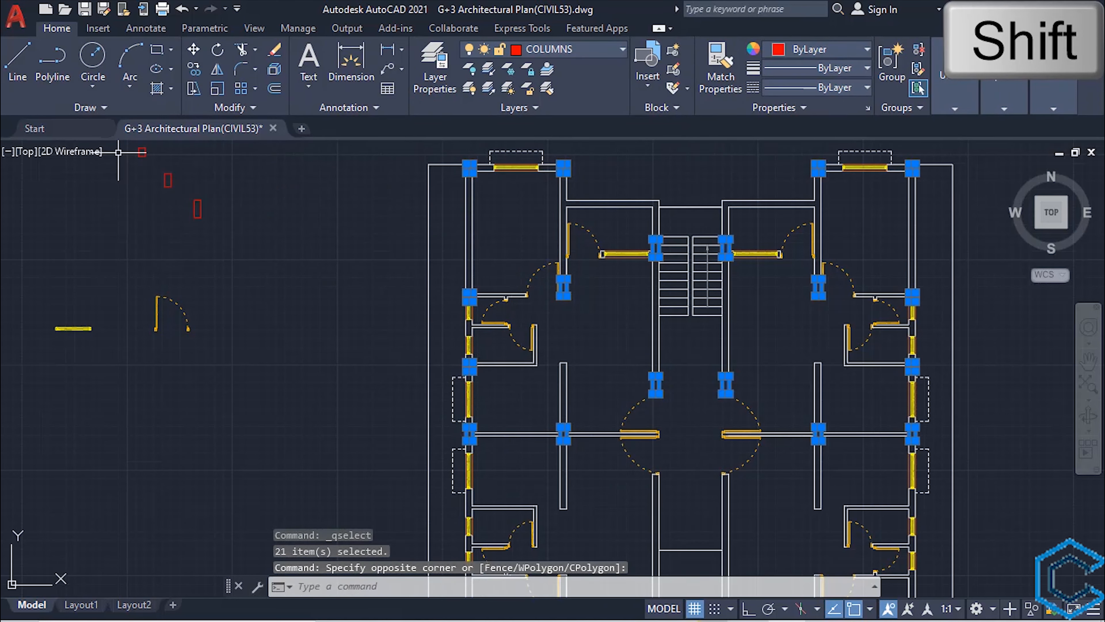
shift+click(941, 435)
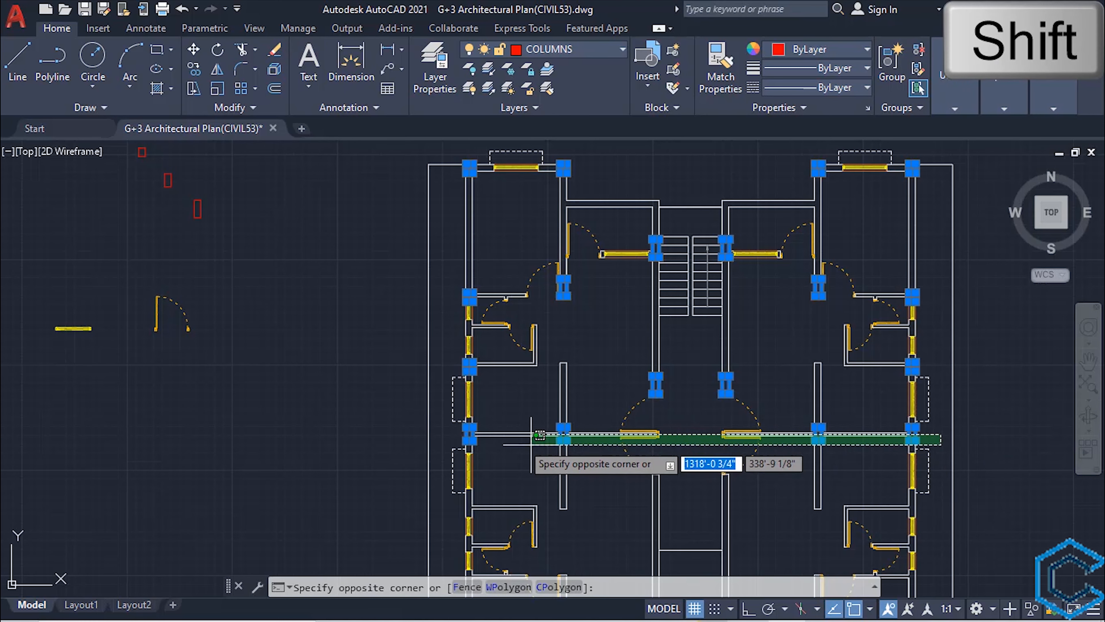
shift+click(446, 433)
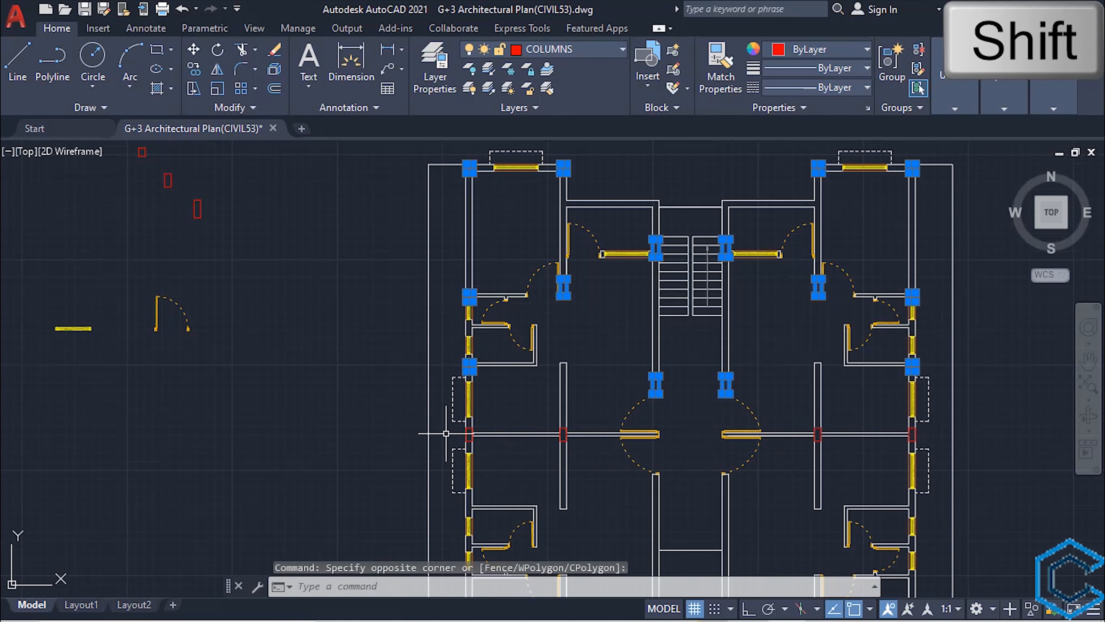
Mirror the selected columns about the horizontal line through the midpoint of the central partition wall's end, using Ortho and keeping the source objects
text(mi)
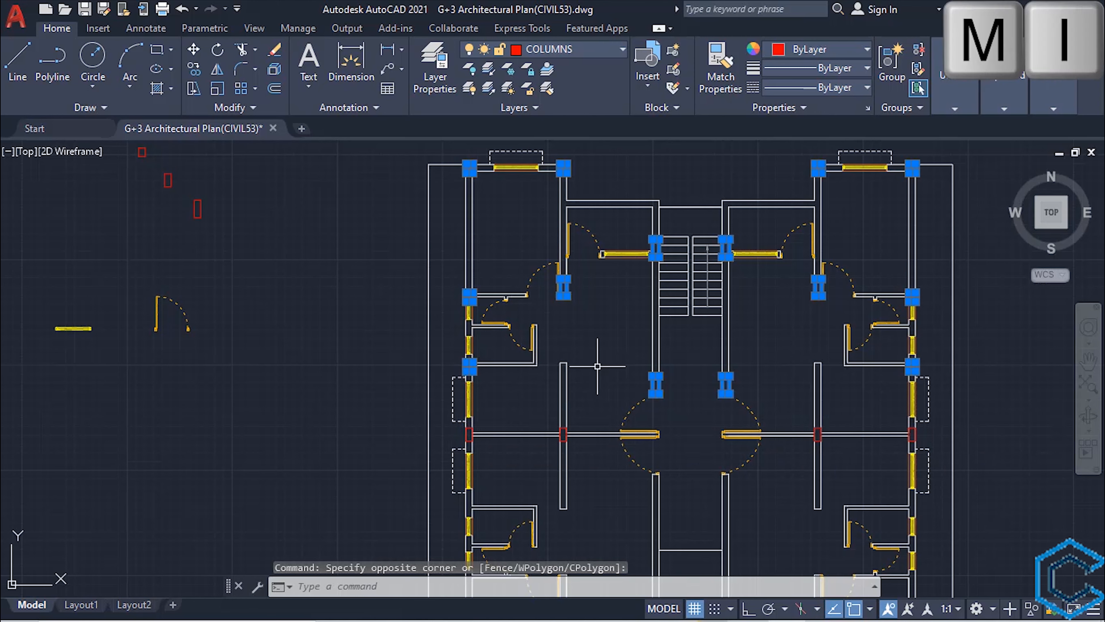
key(Return)
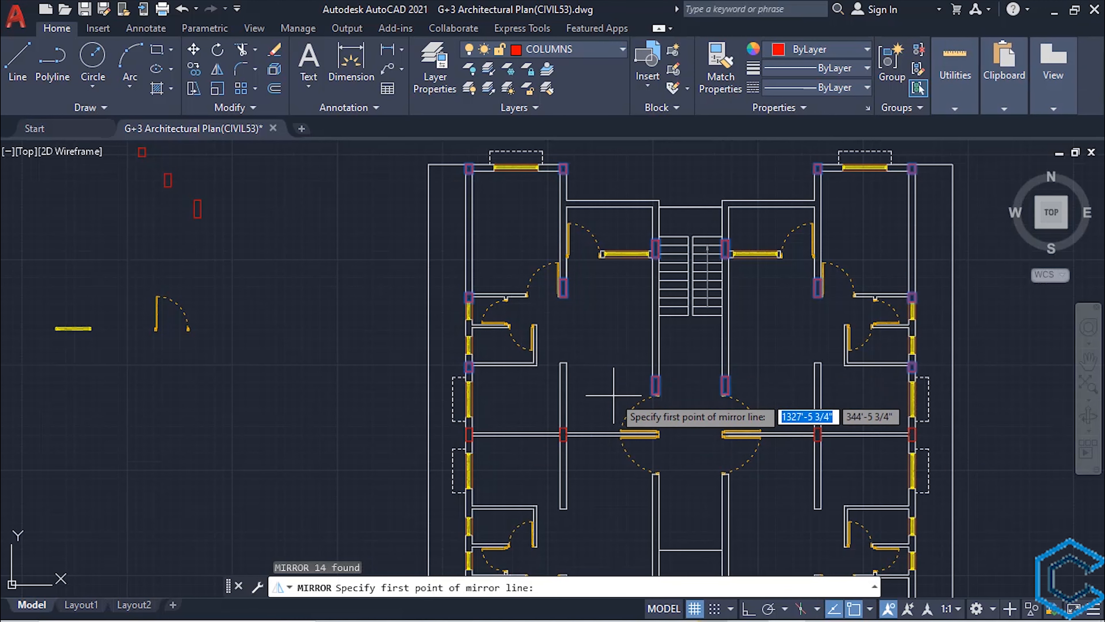
scroll(614, 395, up, 6)
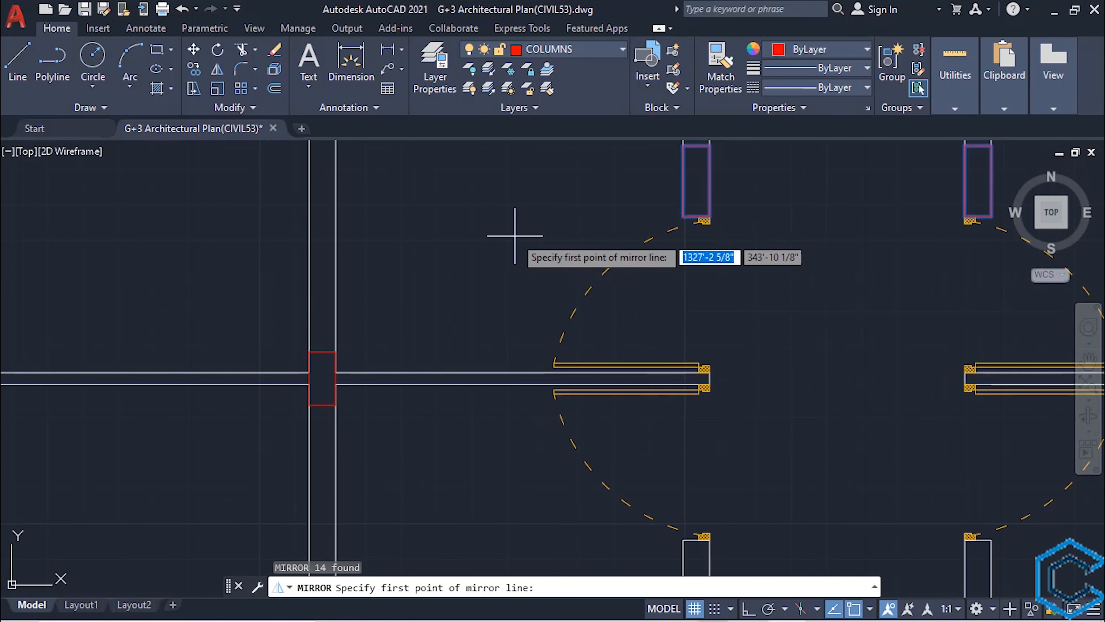
scroll(703, 372, up, 4)
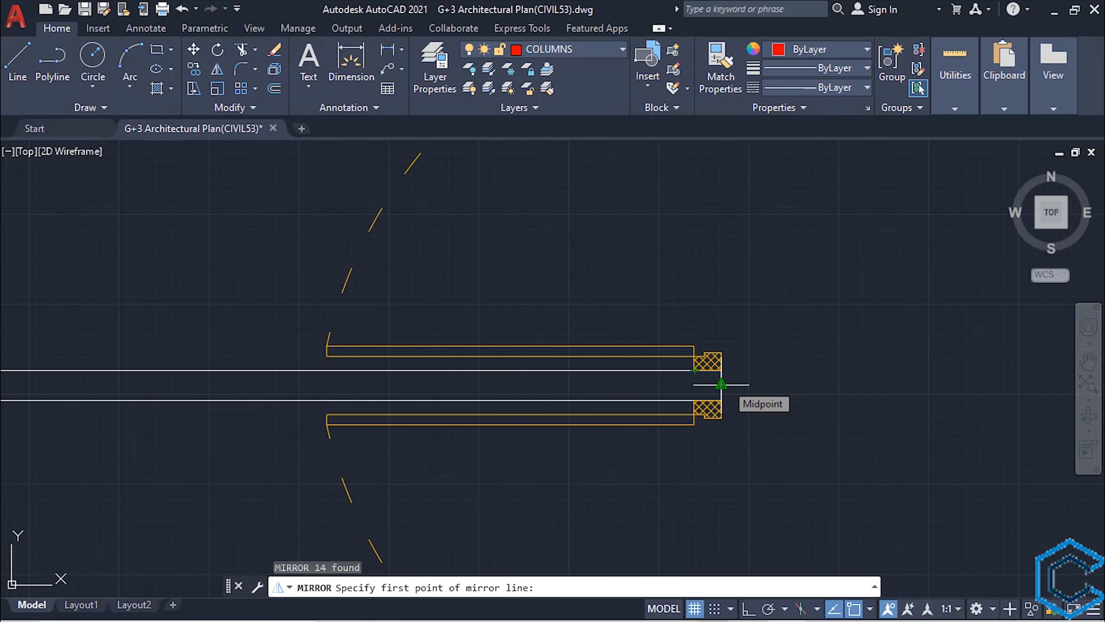
click(722, 383)
scroll(835, 405, down, 6)
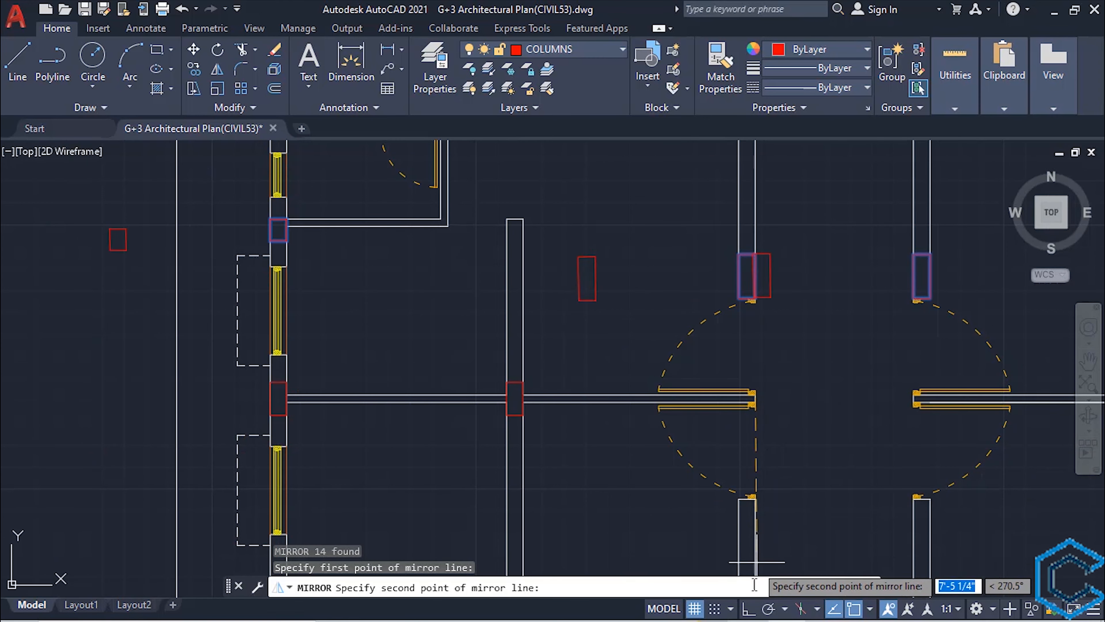
click(748, 609)
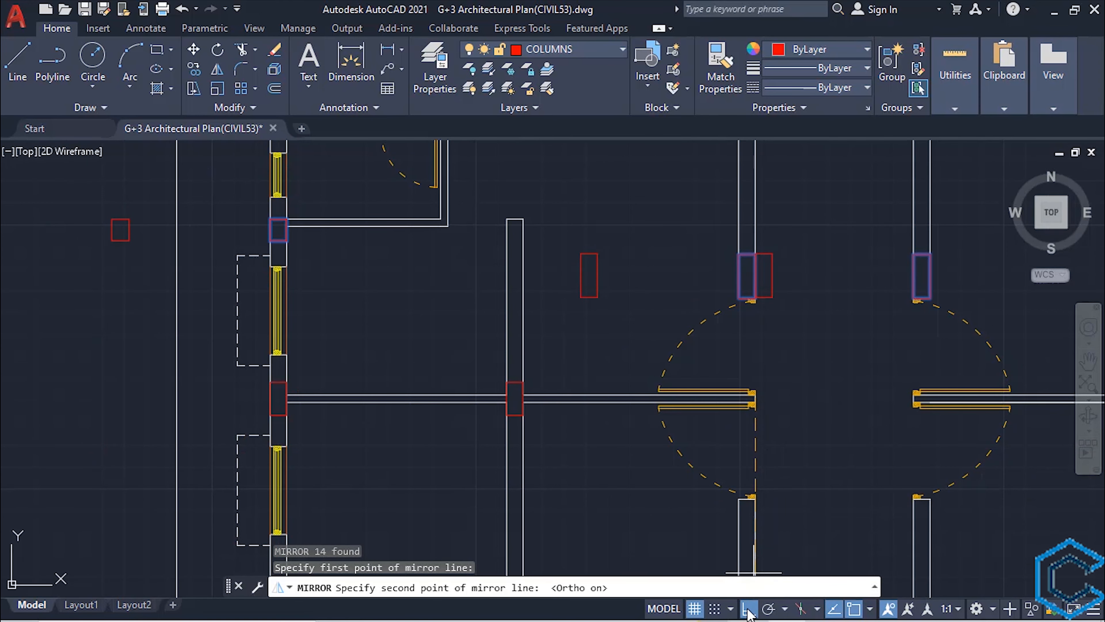
middle_drag(854, 415, 644, 383)
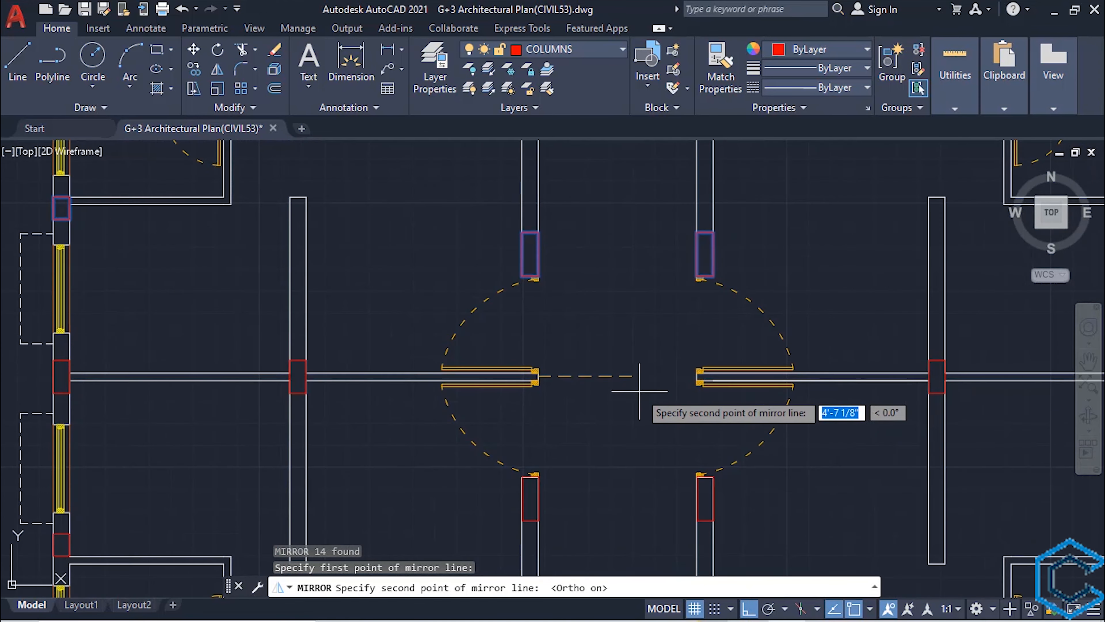
scroll(672, 394, down, 2)
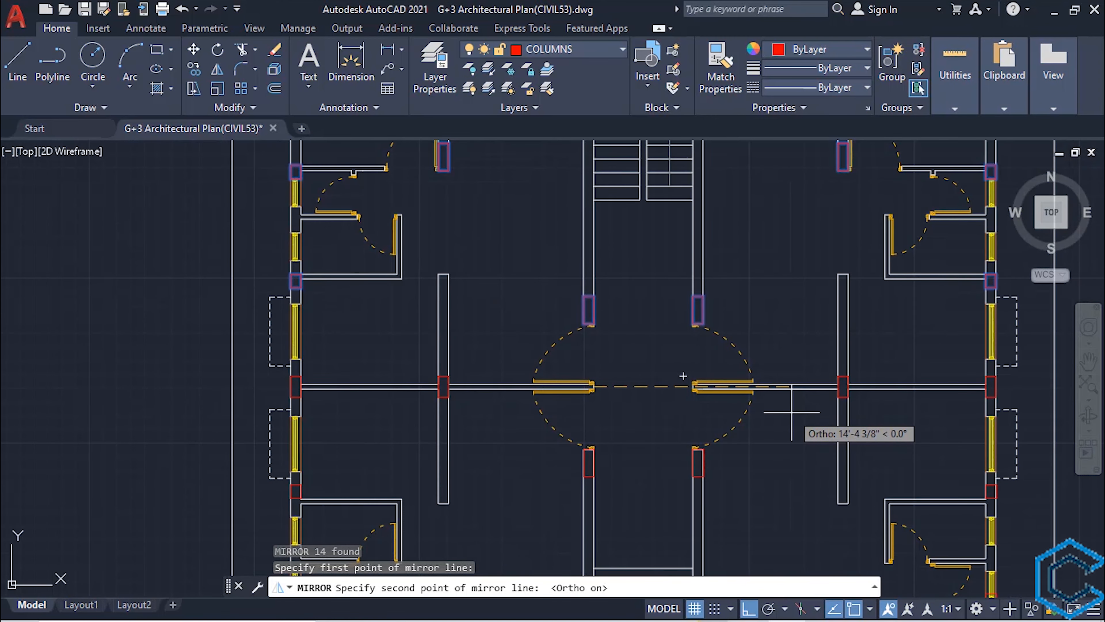
click(791, 412)
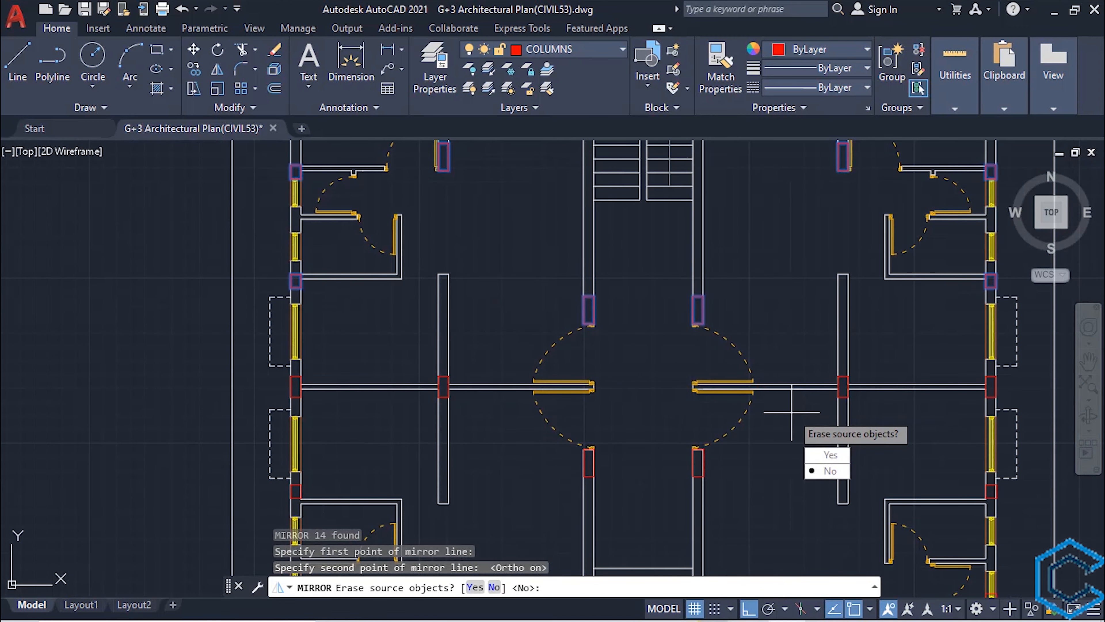
click(824, 471)
Move the inner corner column of the lower-left flat's bottom bedroom down to the outer corner of the window wall
scroll(740, 422, down, 3)
scroll(721, 370, down, 2)
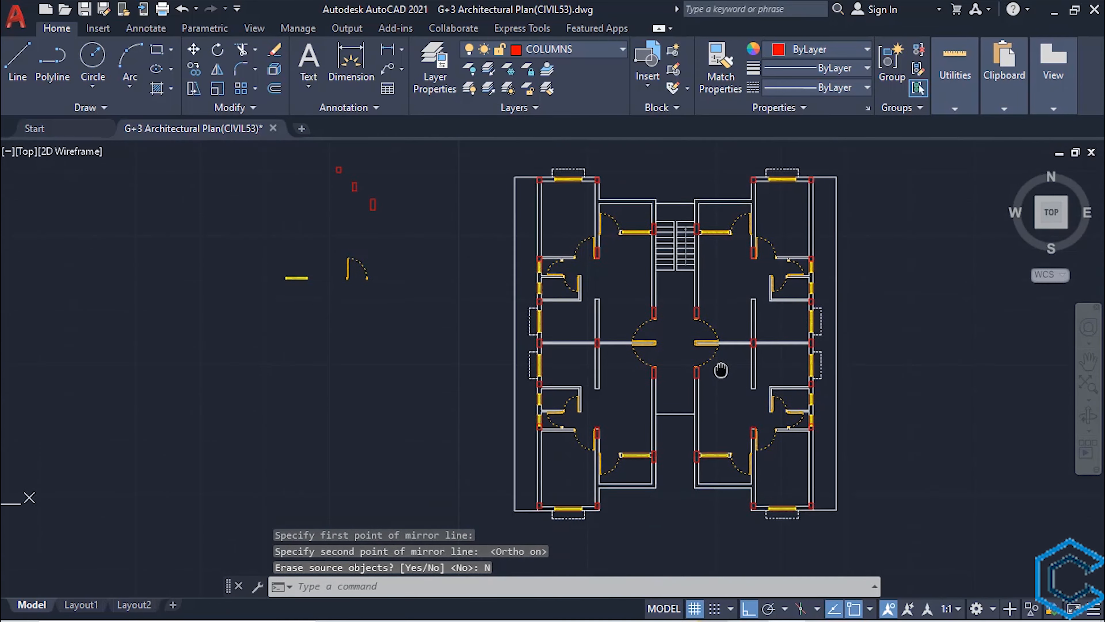
middle_drag(721, 370, 713, 270)
scroll(699, 325, down, 2)
scroll(698, 348, up, 4)
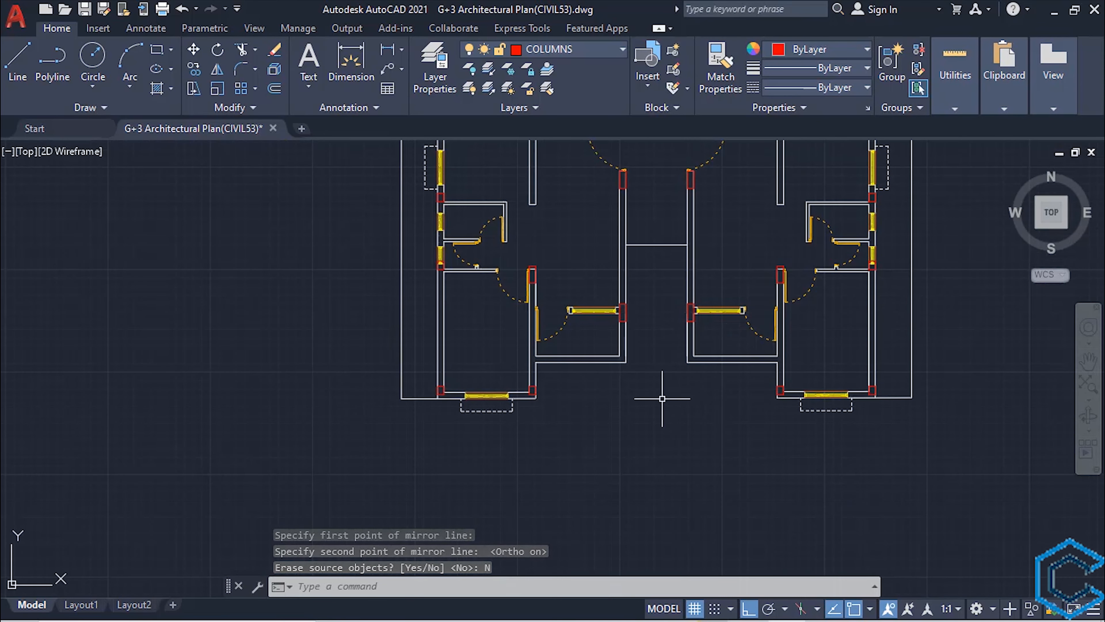
scroll(631, 392, up, 2)
scroll(590, 403, up, 1)
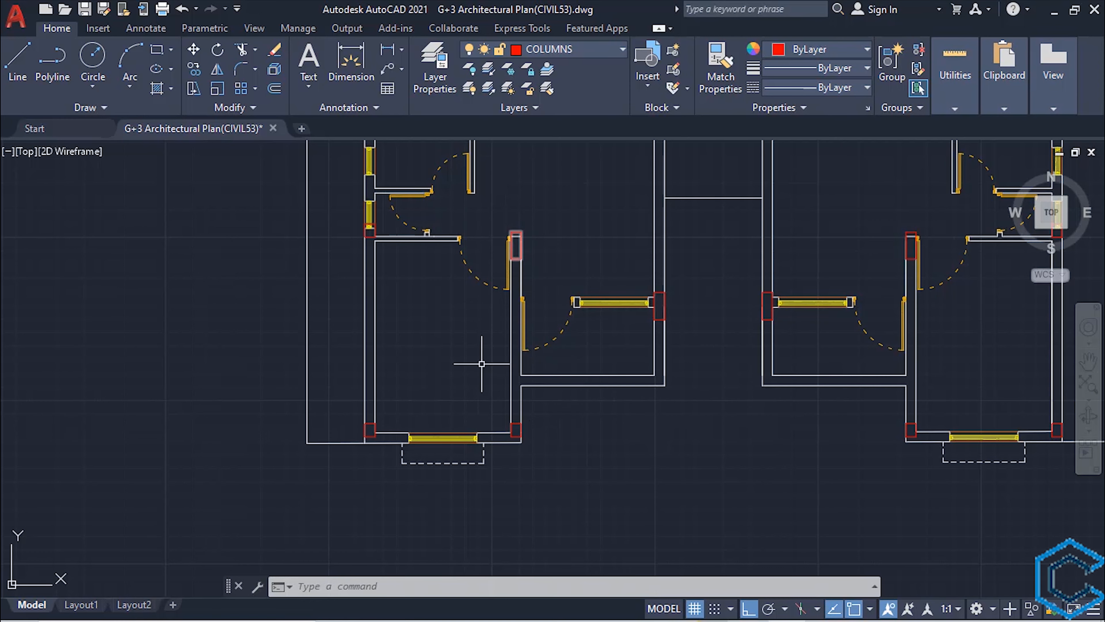
scroll(507, 436, up, 3)
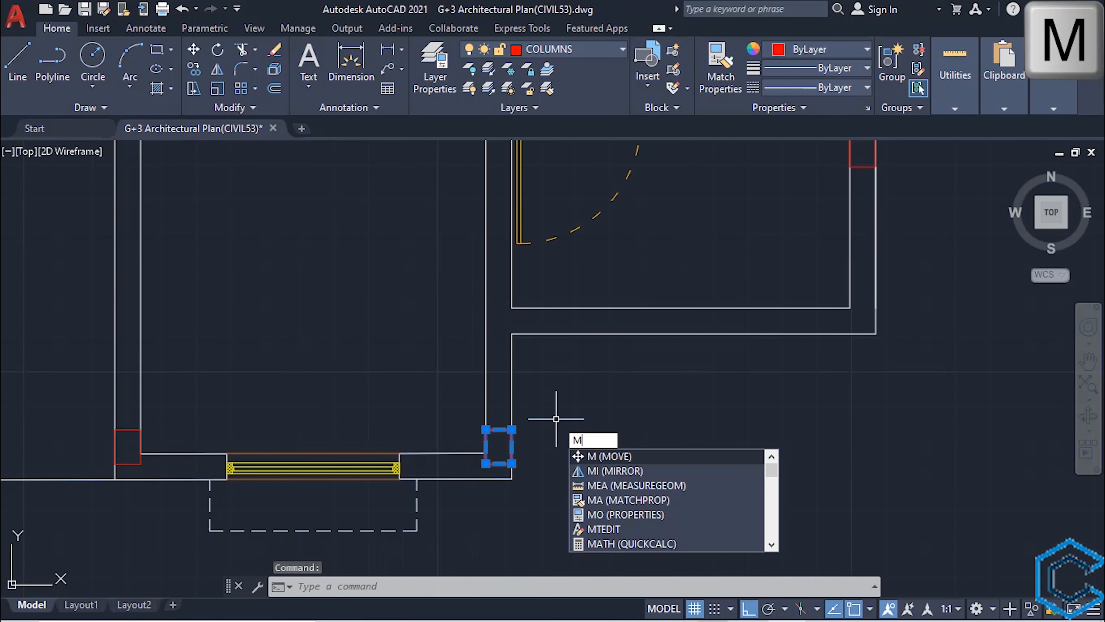
key(Return)
click(512, 463)
click(512, 480)
Move the outer corner column of the same bedroom down until its lower edge meets the window wall's outer face
middle_drag(559, 505, 878, 397)
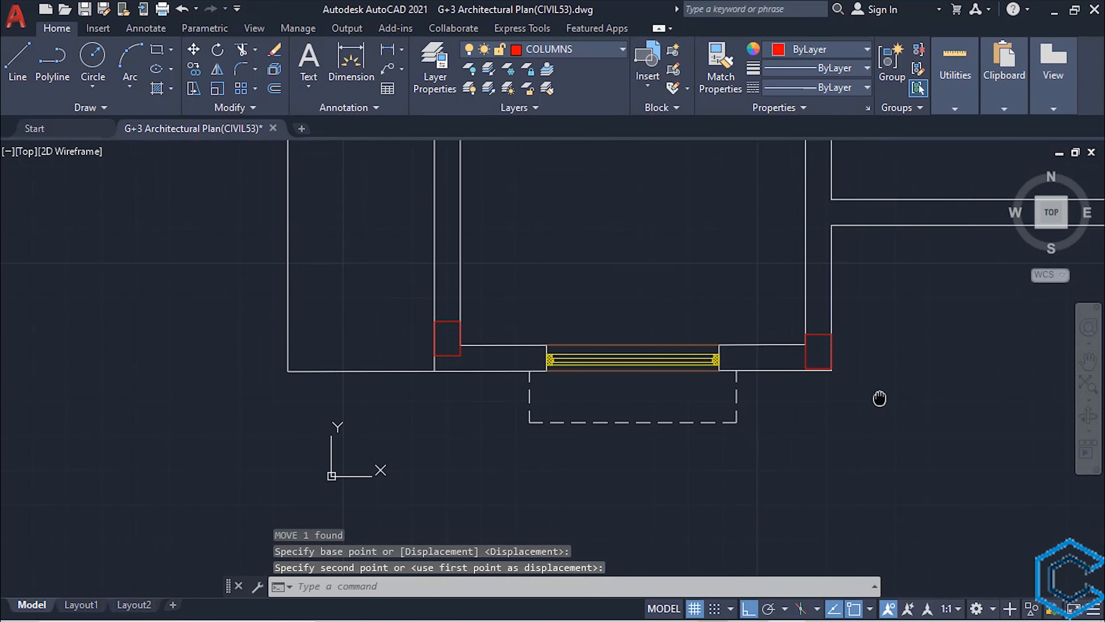
click(453, 321)
text(m)
key(Return)
click(449, 353)
click(449, 368)
In the lower-left flat, move the outer-wall column down to the bathroom window's edge and the column beside the bedroom door down to its wall end
middle_drag(462, 151, 335, 594)
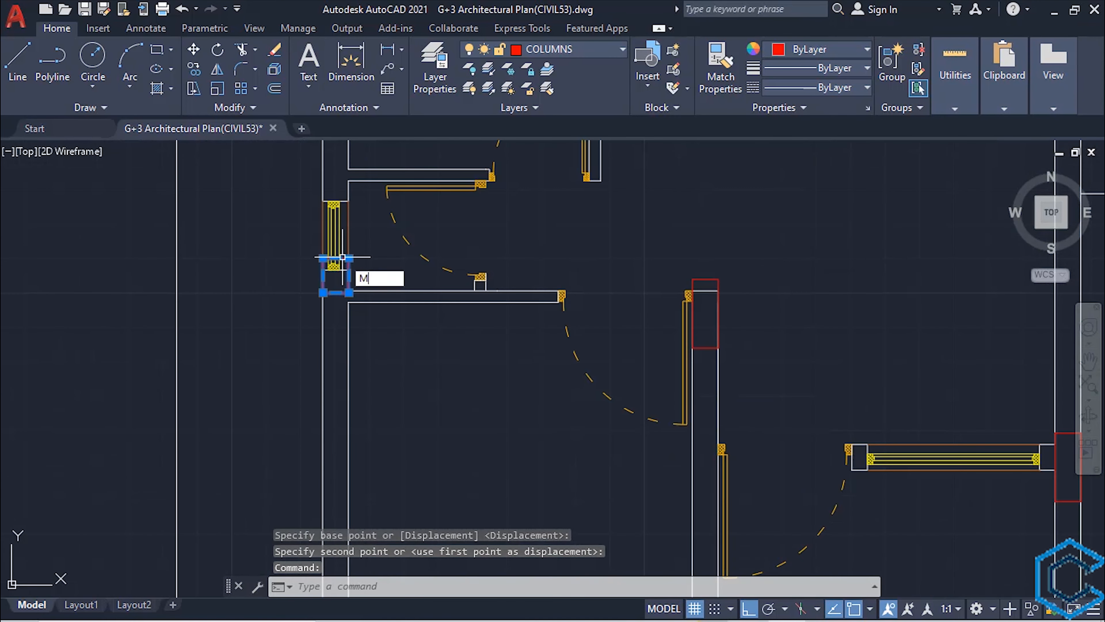
key(Return)
click(336, 258)
click(337, 270)
click(706, 279)
text(m)
key(Return)
click(693, 280)
click(693, 291)
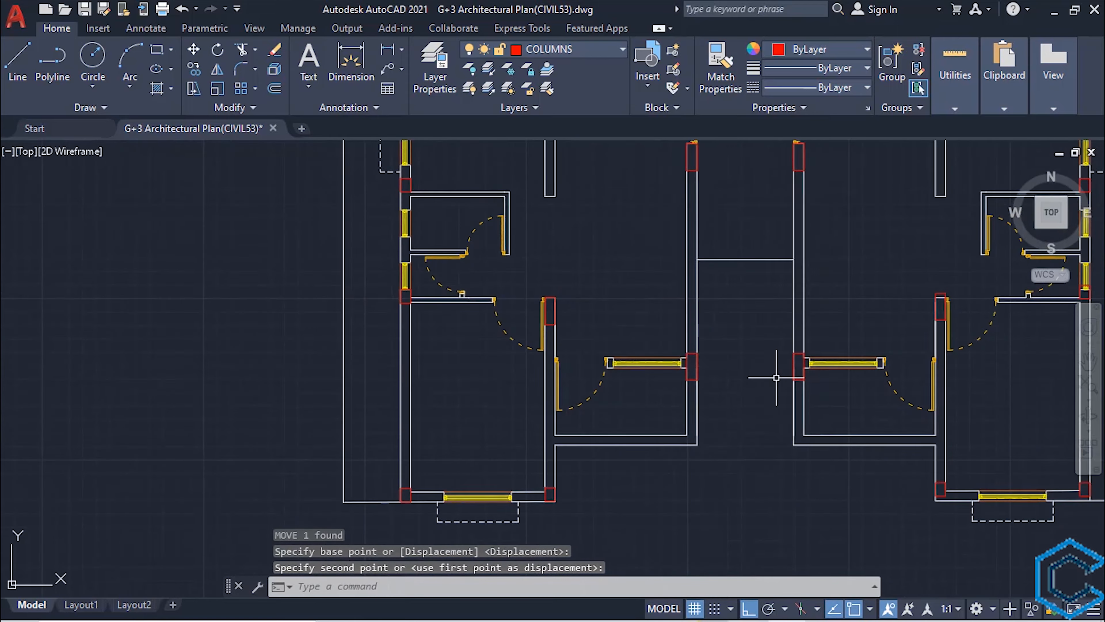
Move both bottom corner columns of the lower-right flat's bedroom down flush with the window wall's outer face
middle_drag(959, 448, 673, 368)
click(646, 422)
text(m)
key(Return)
scroll(639, 444, up, 6)
click(630, 448)
click(630, 478)
click(736, 416)
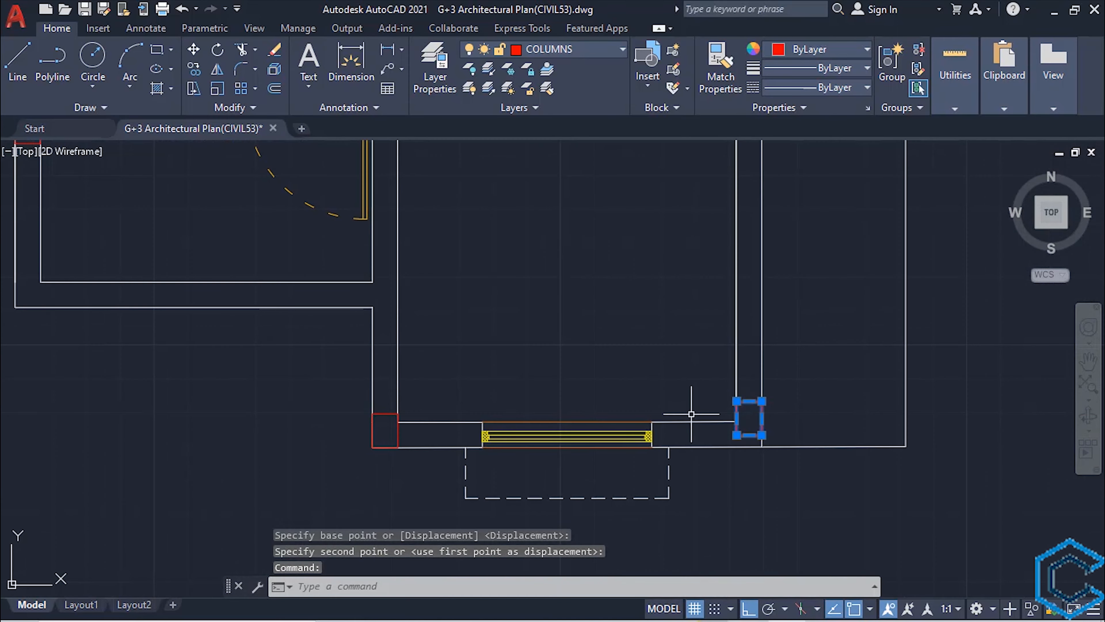
text(m)
key(Return)
click(762, 434)
click(762, 447)
In the lower-right flat, move the column beside the bedroom door down to its wall end and the outer-wall column down to the partition's lower face
middle_drag(739, 227, 770, 414)
click(563, 304)
text(m)
key(Return)
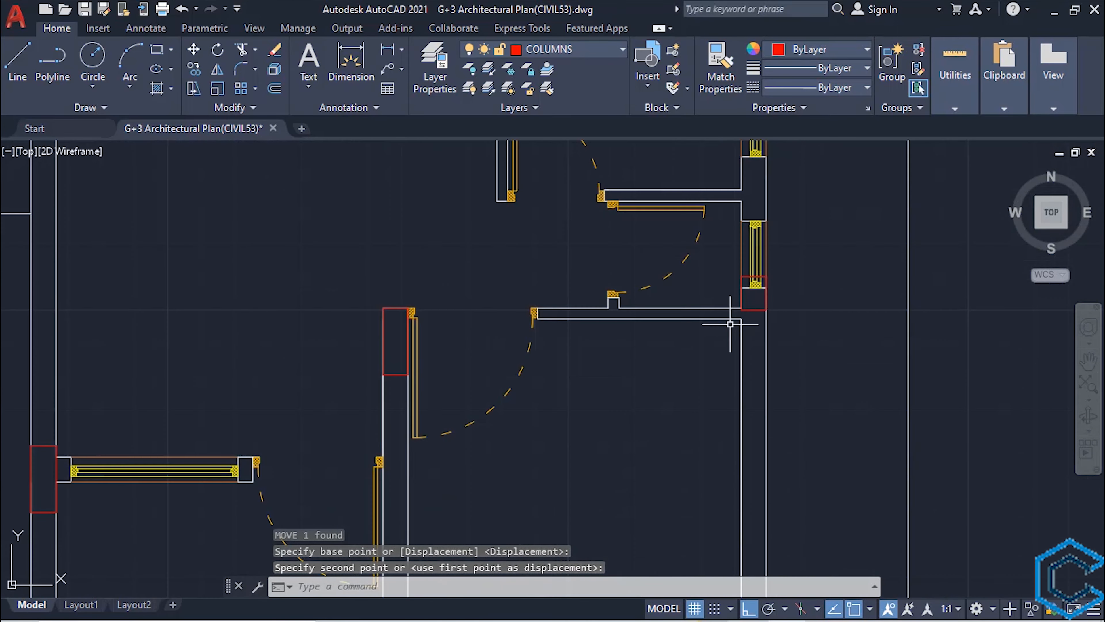
click(742, 277)
text(m)
key(Return)
click(741, 310)
click(742, 319)
middle_drag(702, 336, 585, 380)
scroll(584, 380, down, 8)
middle_drag(518, 367, 624, 449)
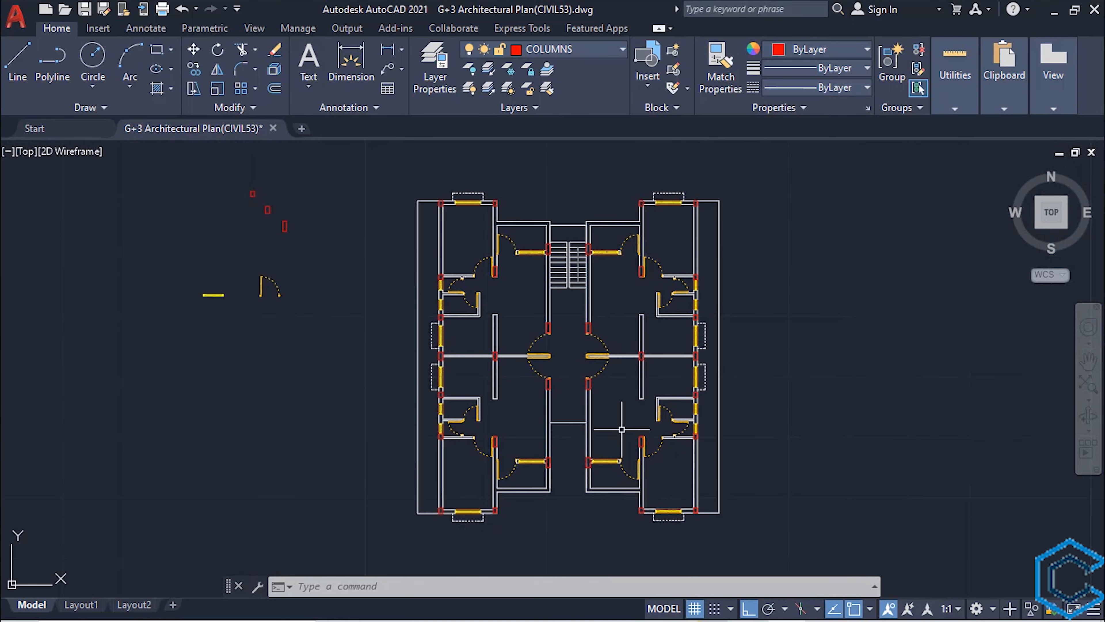